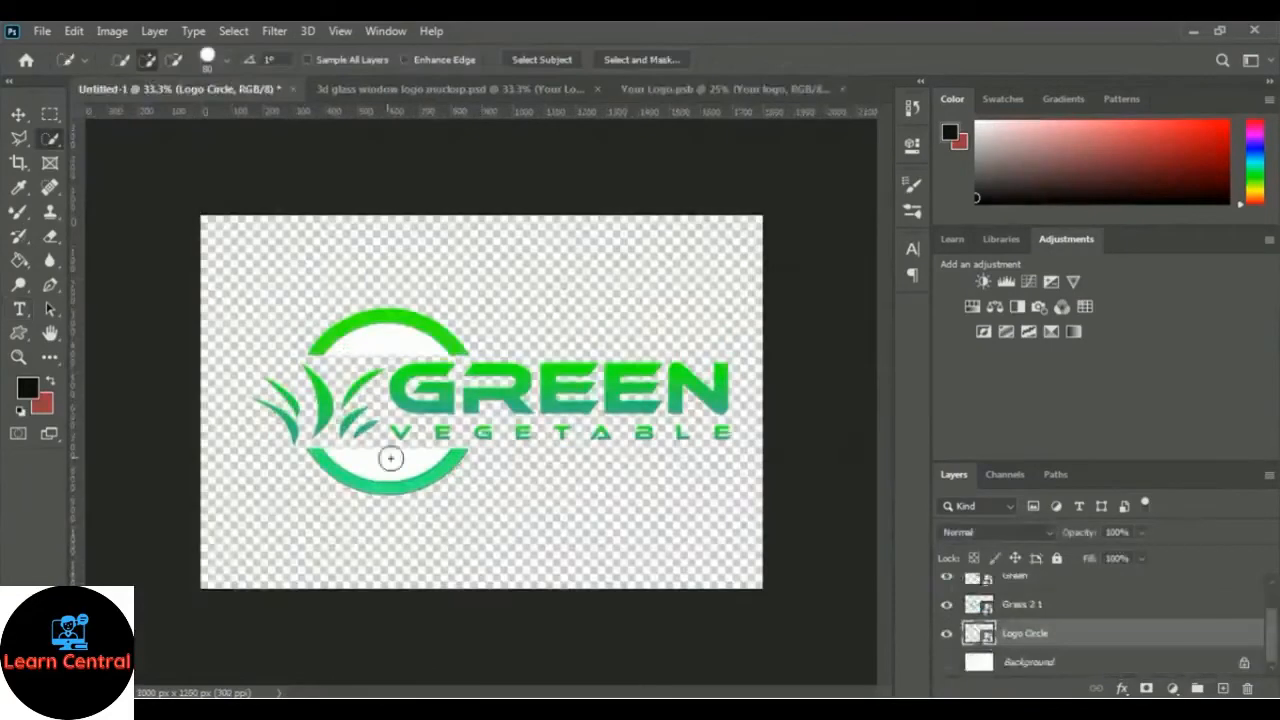
{"action": "left_click", "coordinate": [396, 363]}
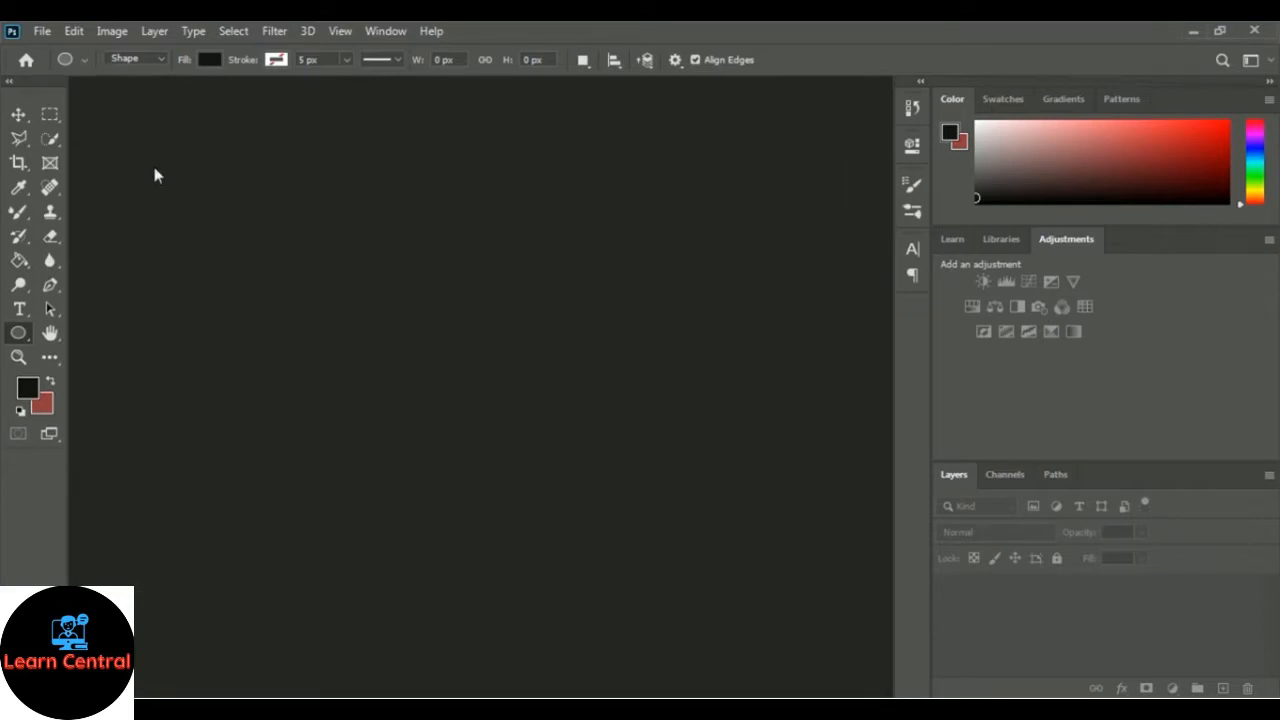
Create a new photo document, landscape 6 x 4 inches, 300 pixels/inch, RGB Color, with a white background
{"action": "left_click", "coordinate": [45, 32]}
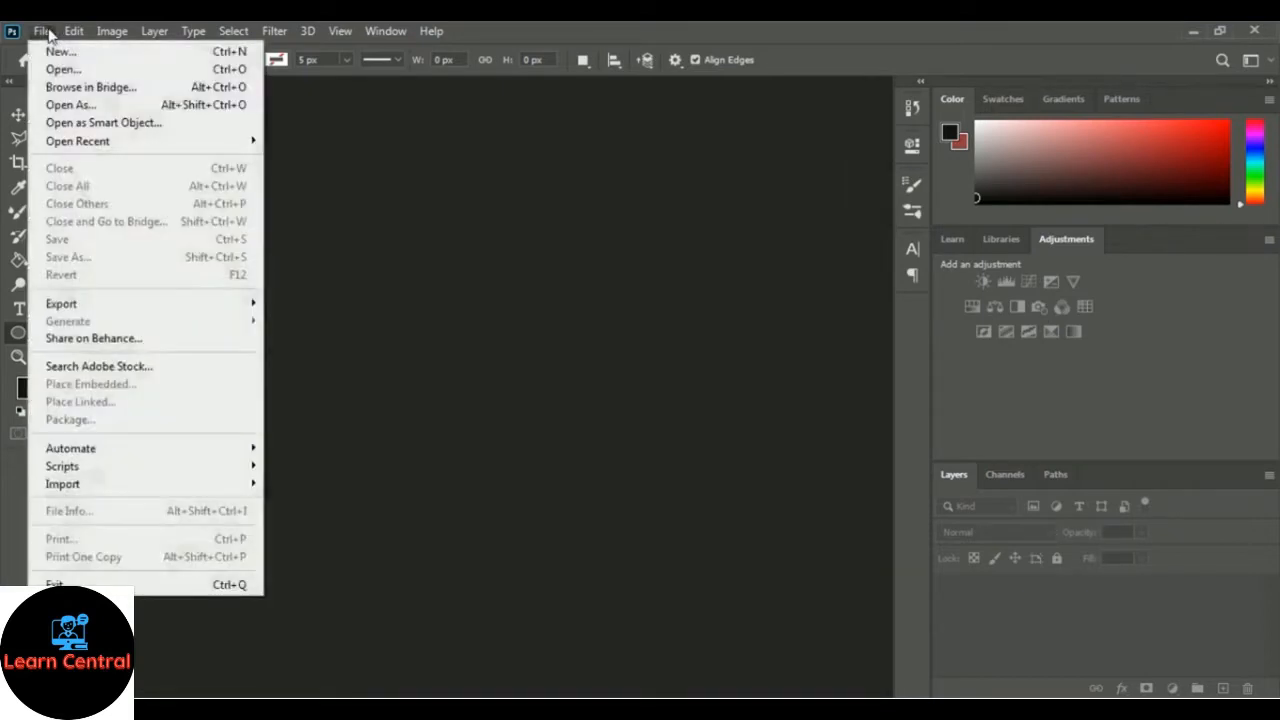
{"action": "left_click", "coordinate": [155, 52]}
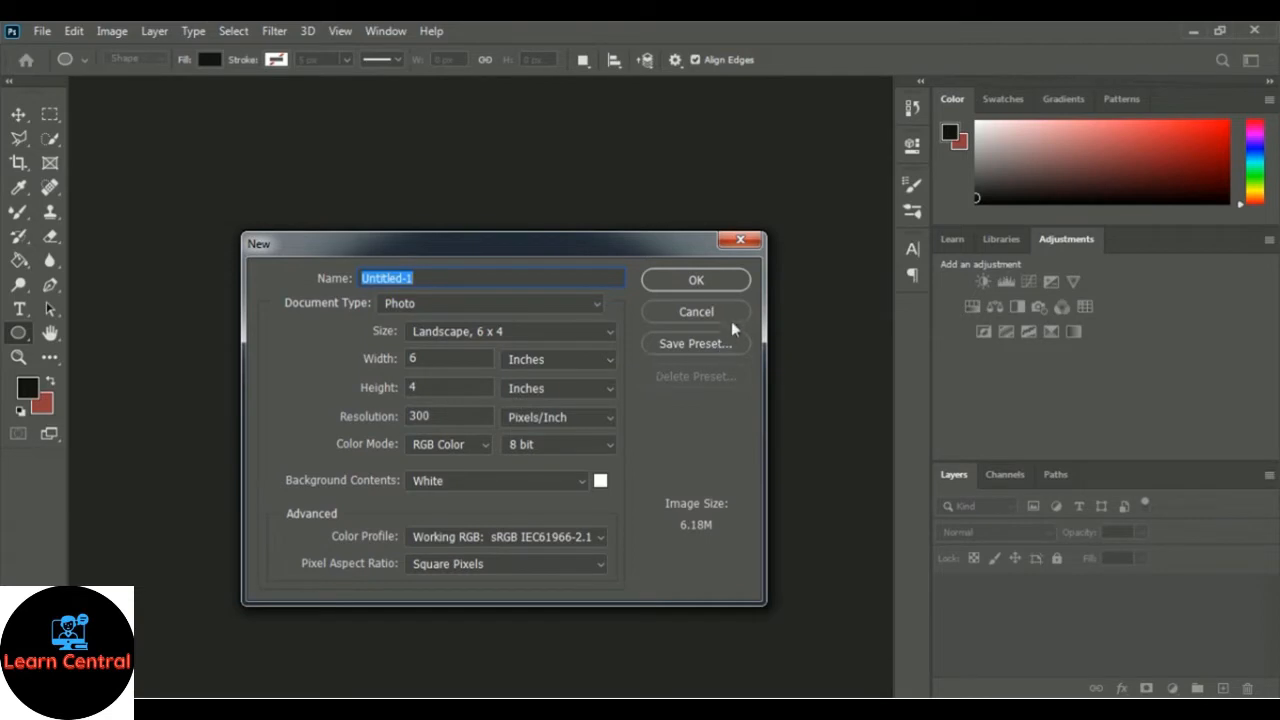
{"action": "left_click", "coordinate": [736, 288]}
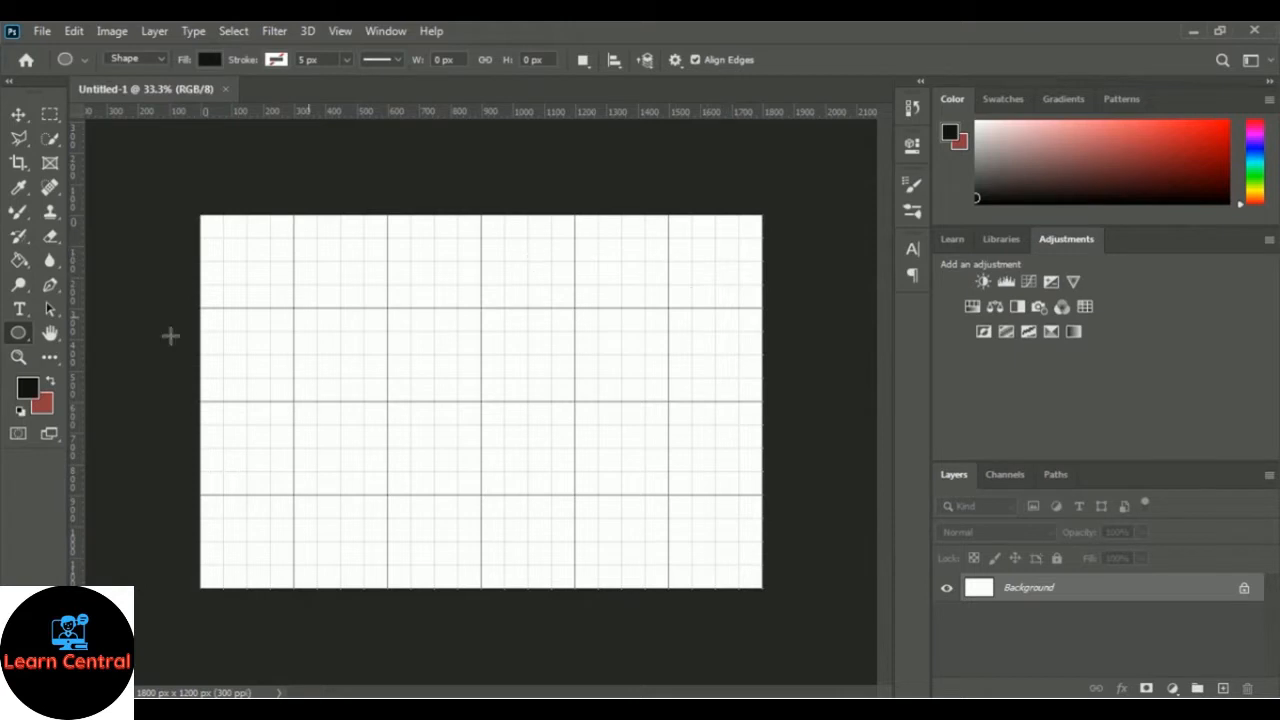
Draw a 600 x 600 px circle with the Ellipse Tool in the left half of the canvas, positioned at X 300, Y 300 px
{"action": "right_click", "coordinate": [17, 338]}
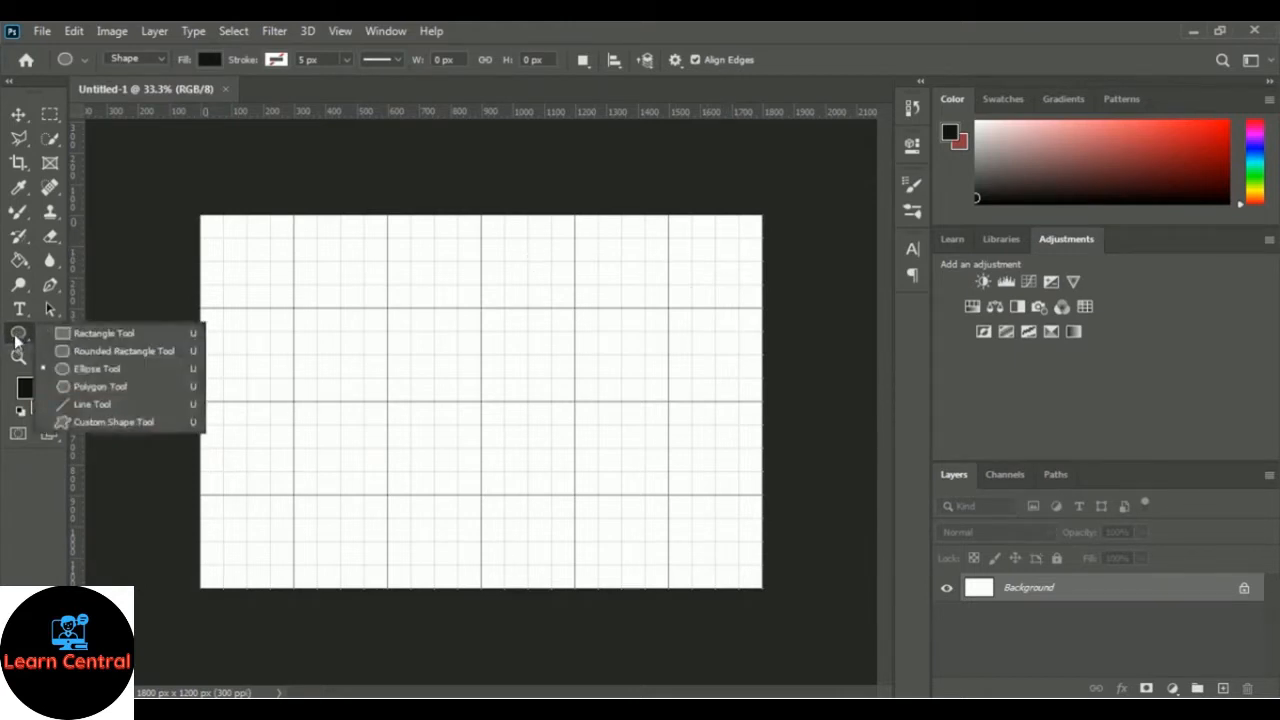
{"action": "left_click", "coordinate": [88, 370]}
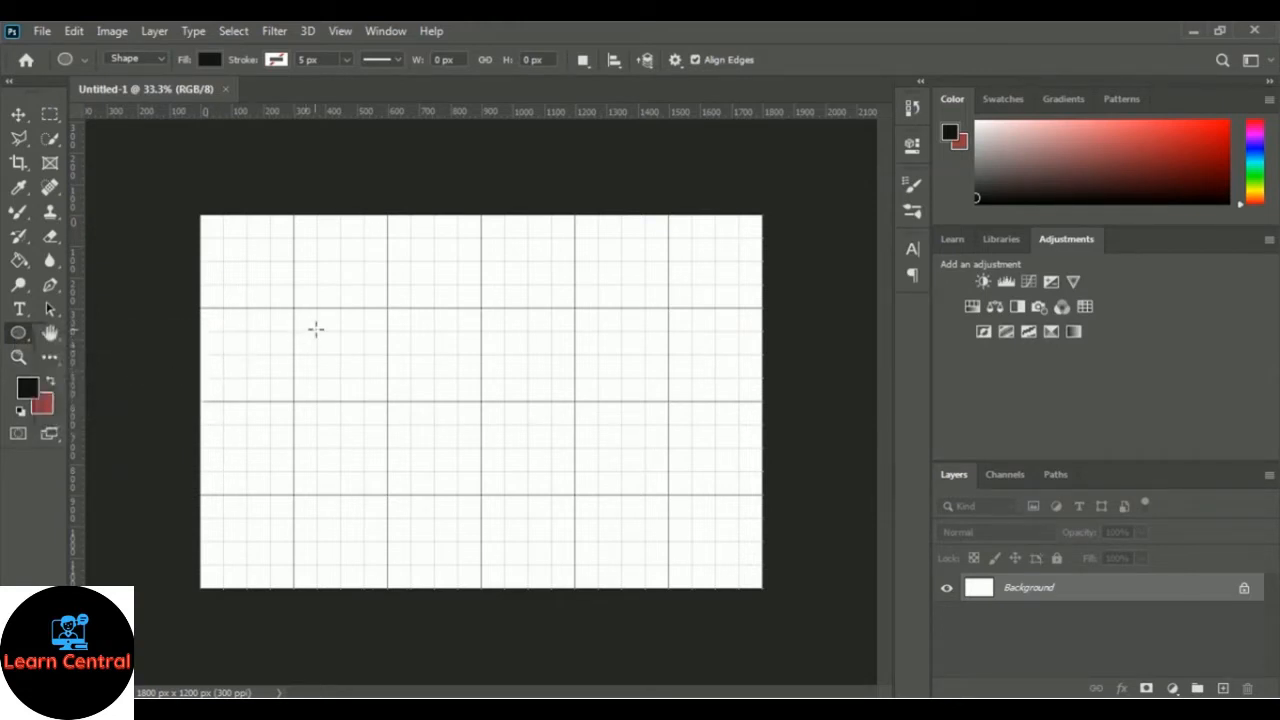
{"action": "left_click_drag", "start_coordinate": [294, 306], "coordinate": [487, 495]}
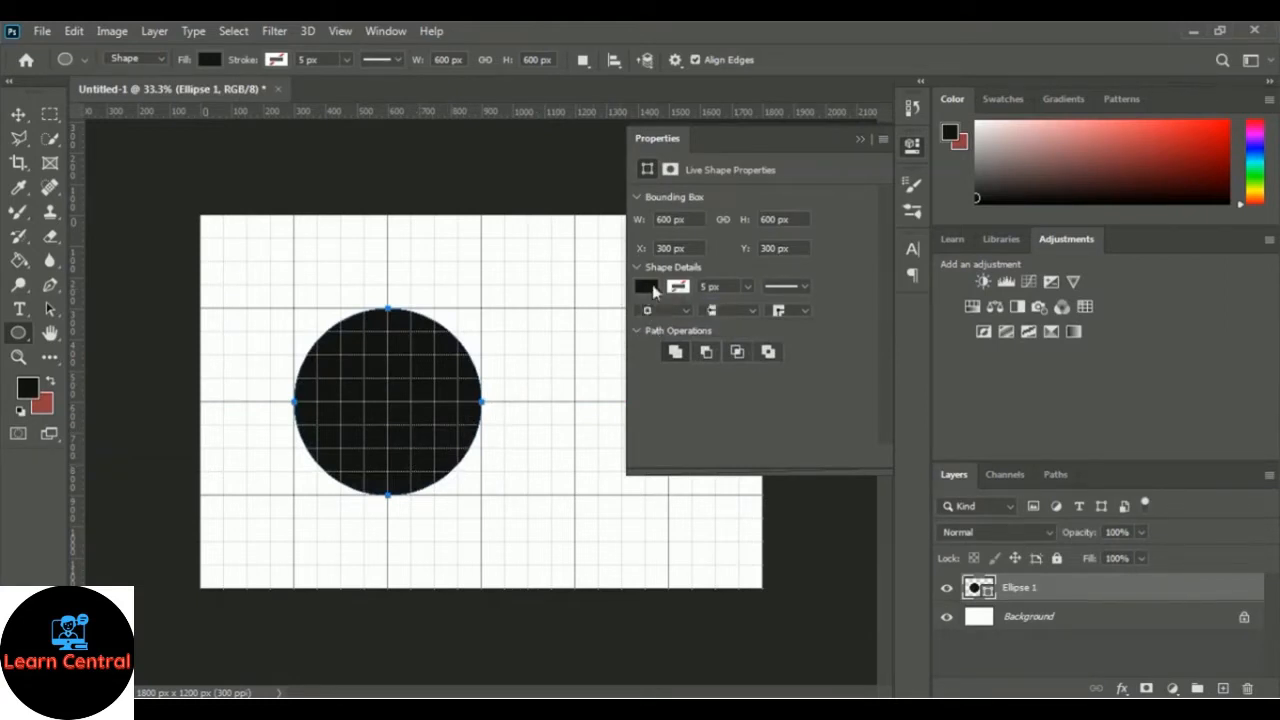
Fill the circle with bright green and give it a 5 px black stroke
{"action": "left_click", "coordinate": [650, 288]}
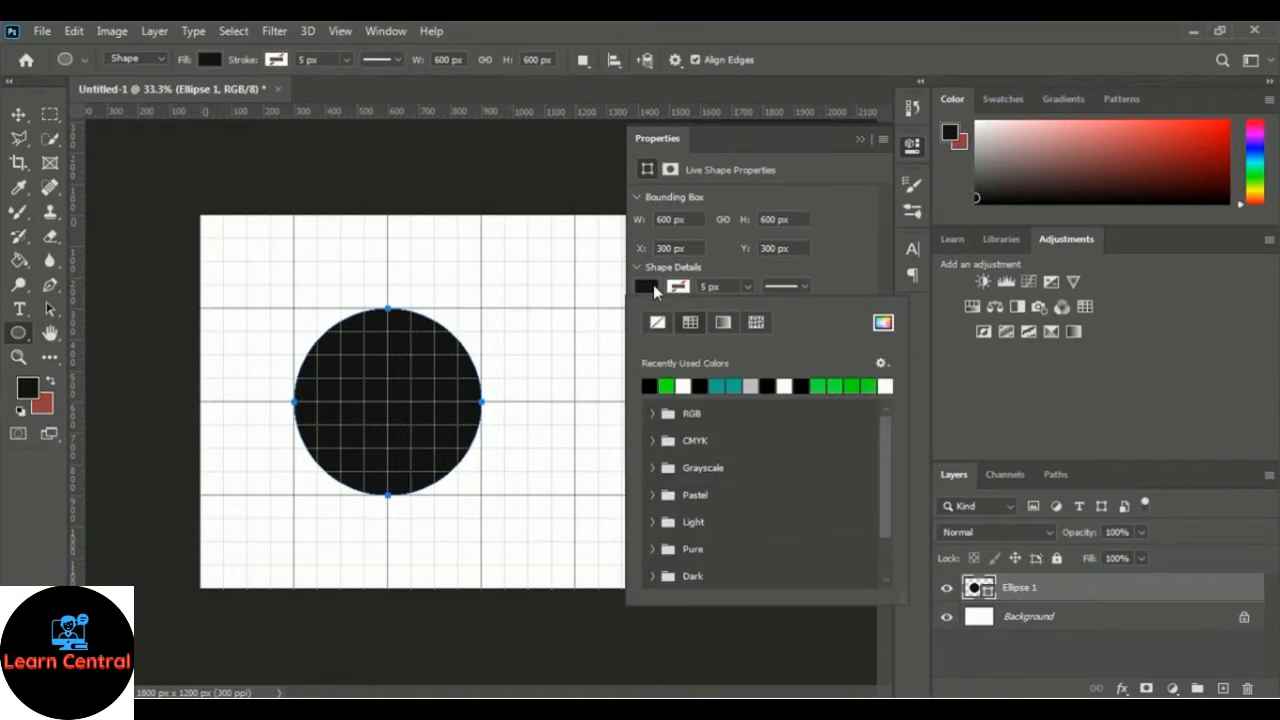
{"action": "left_click", "coordinate": [882, 322]}
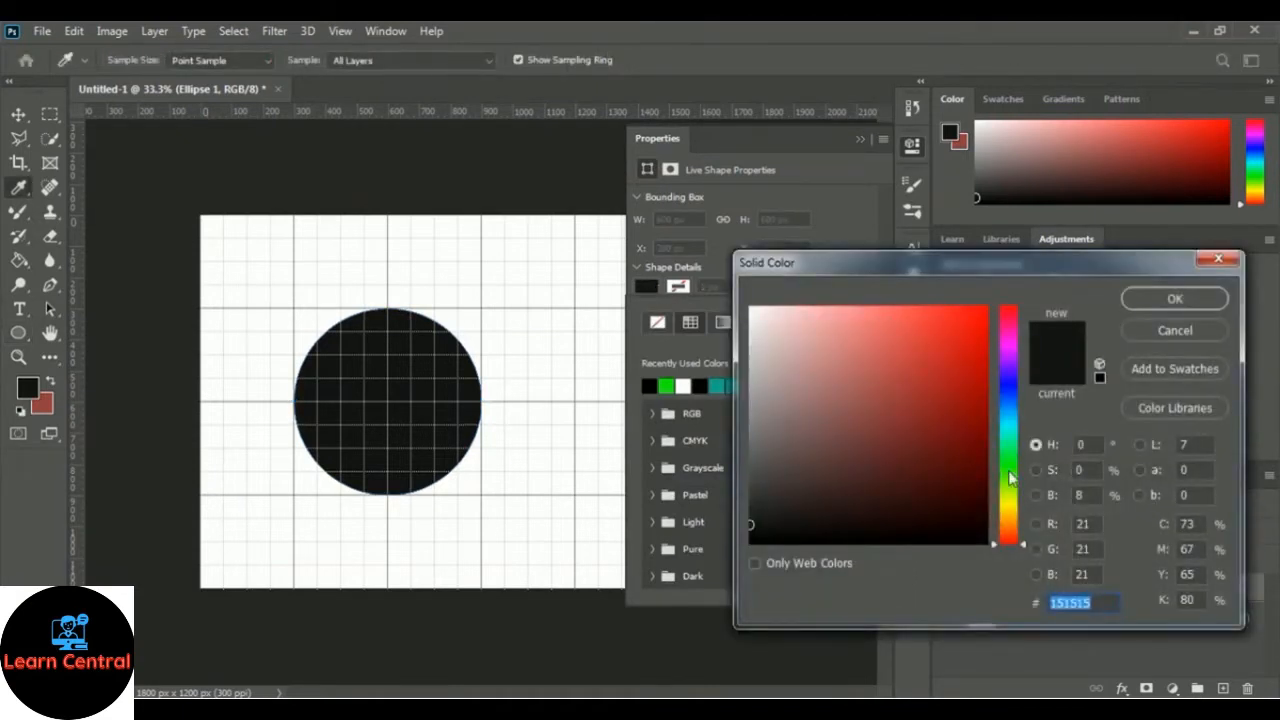
{"action": "left_click", "coordinate": [1008, 465]}
{"action": "left_click", "coordinate": [975, 319]}
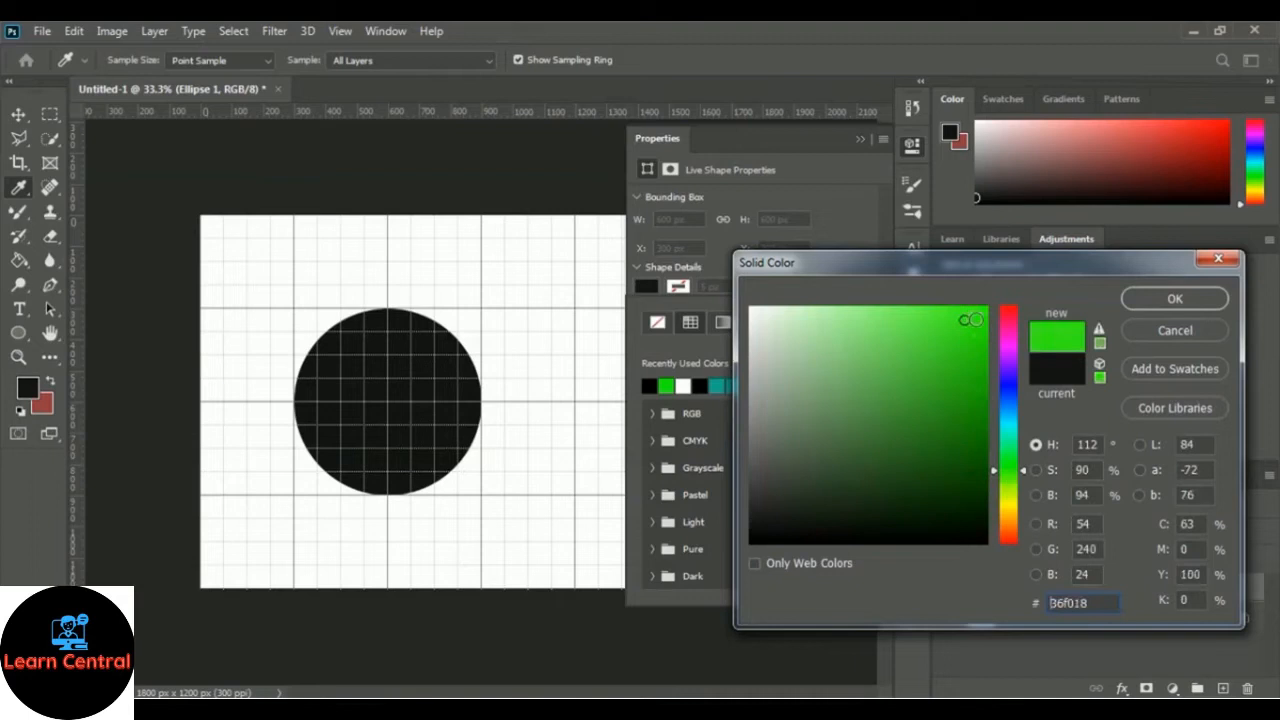
{"action": "left_click", "coordinate": [1145, 302]}
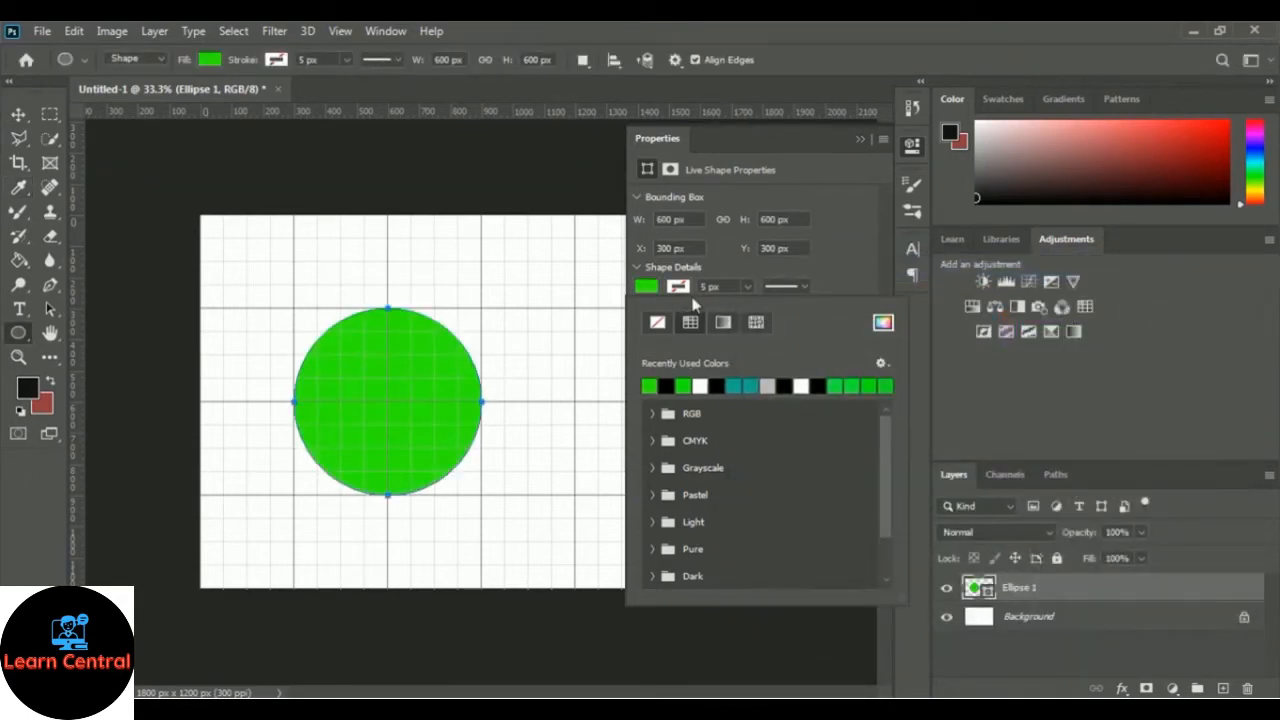
{"action": "left_click", "coordinate": [667, 386]}
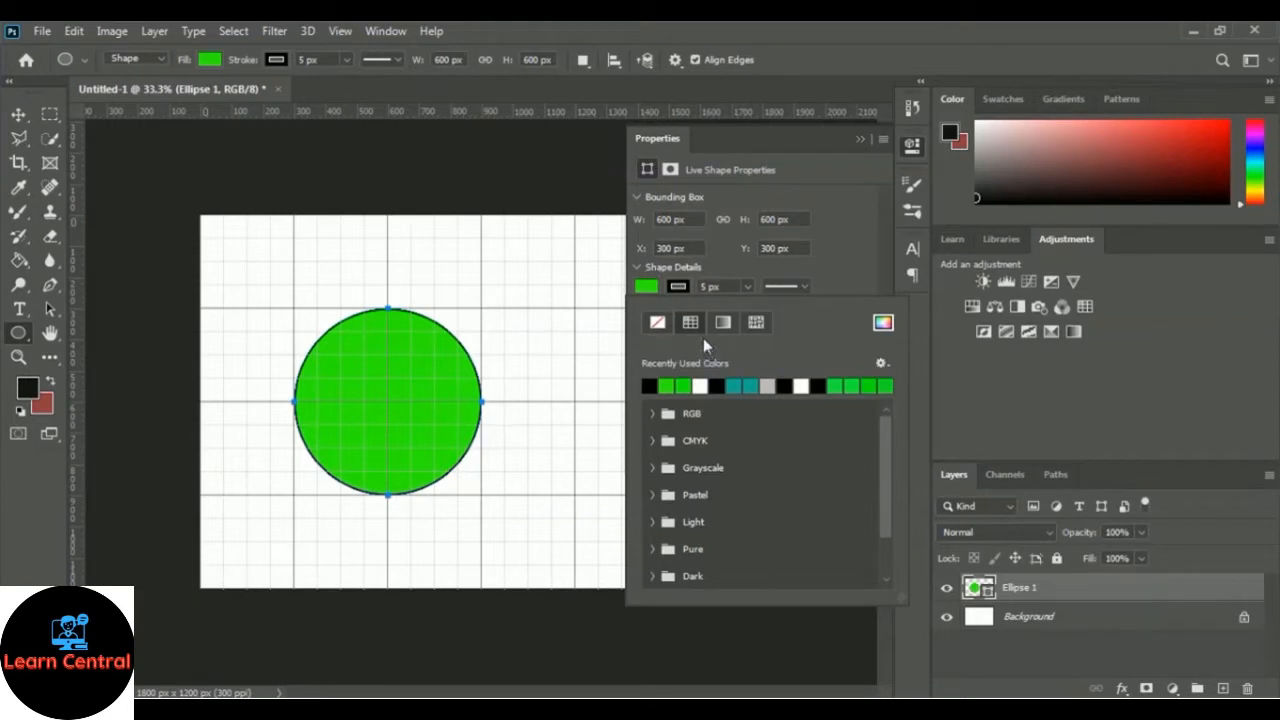
{"action": "left_click", "coordinate": [862, 140]}
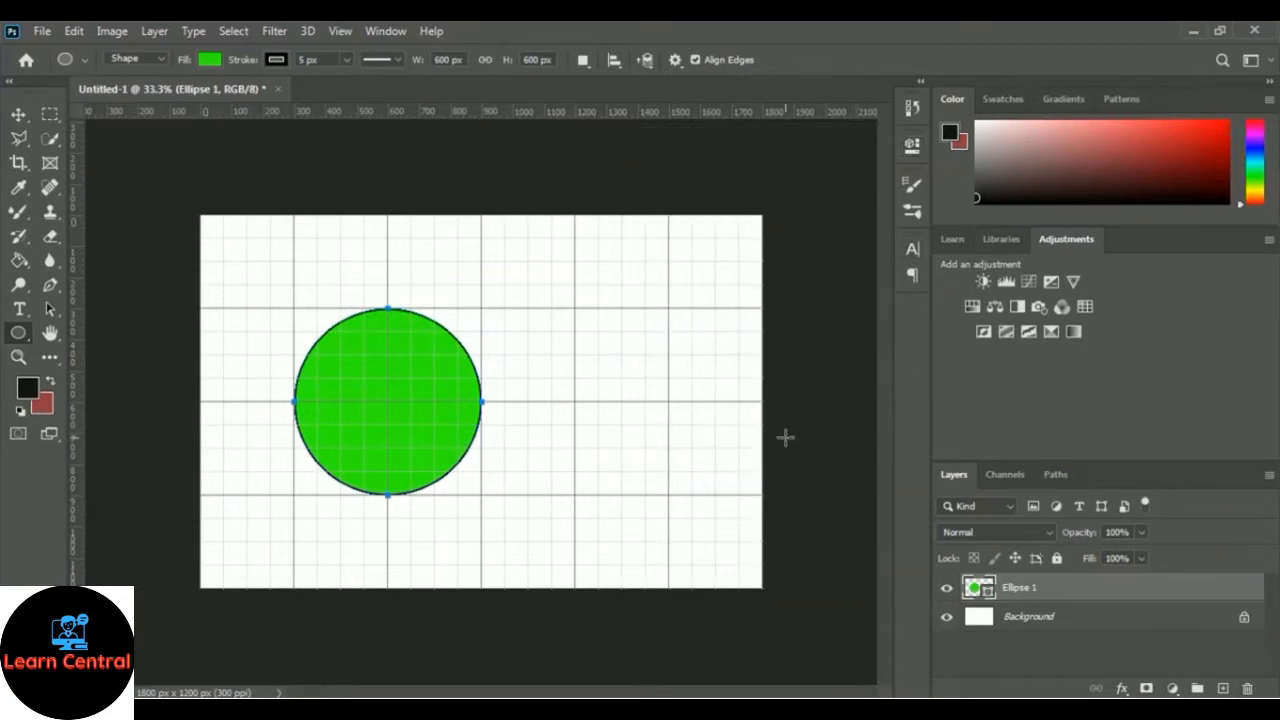
Duplicate the Ellipse 1 layer within the same document
{"action": "right_click", "coordinate": [1040, 593]}
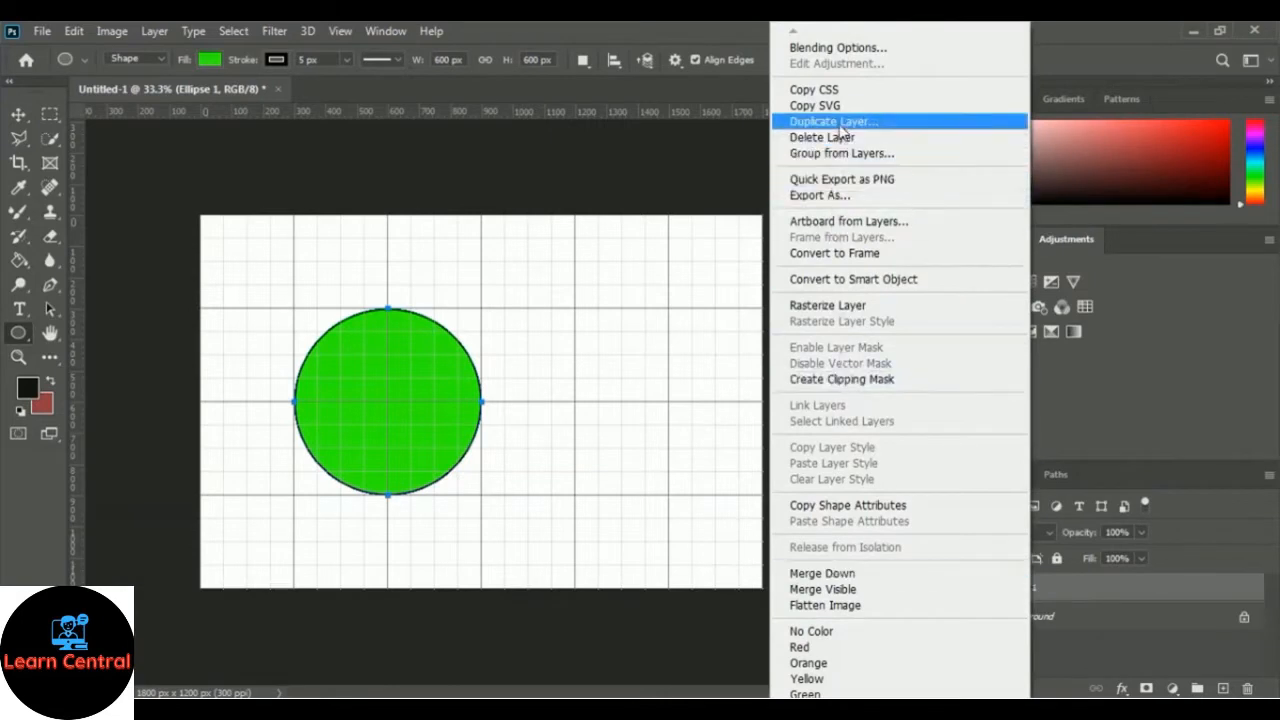
{"action": "left_click", "coordinate": [905, 121]}
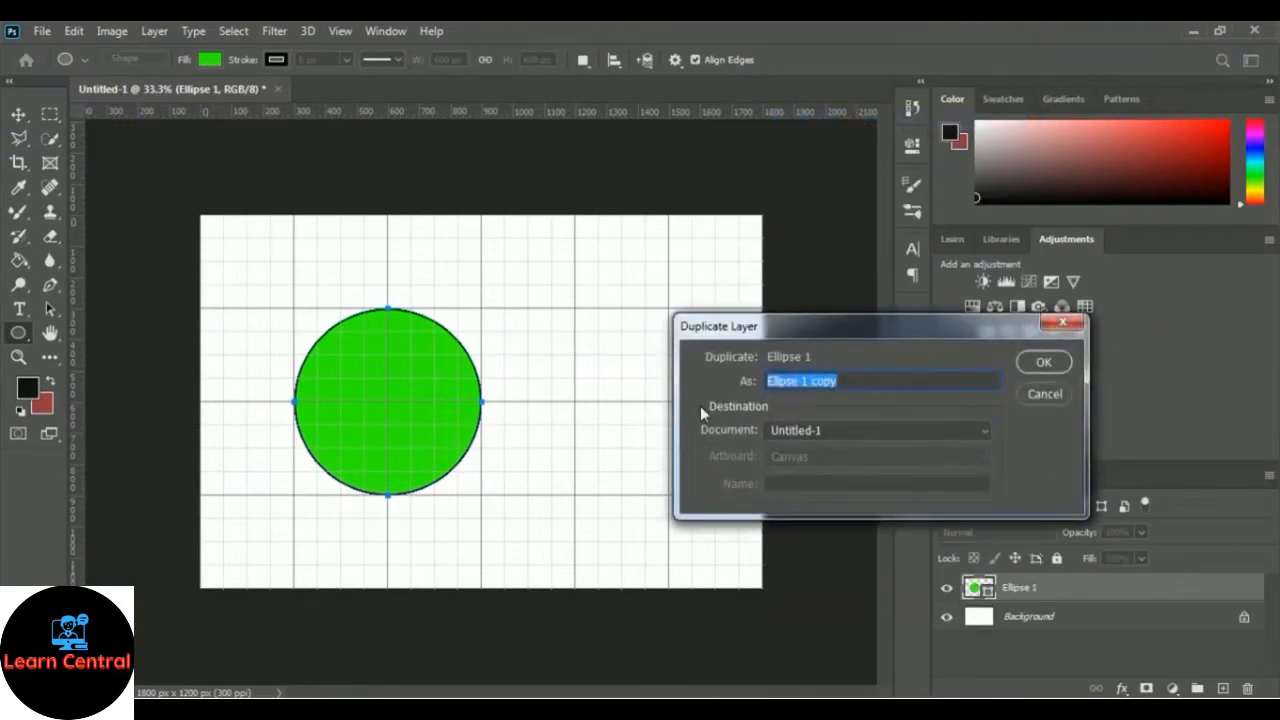
{"action": "left_click", "coordinate": [1053, 372]}
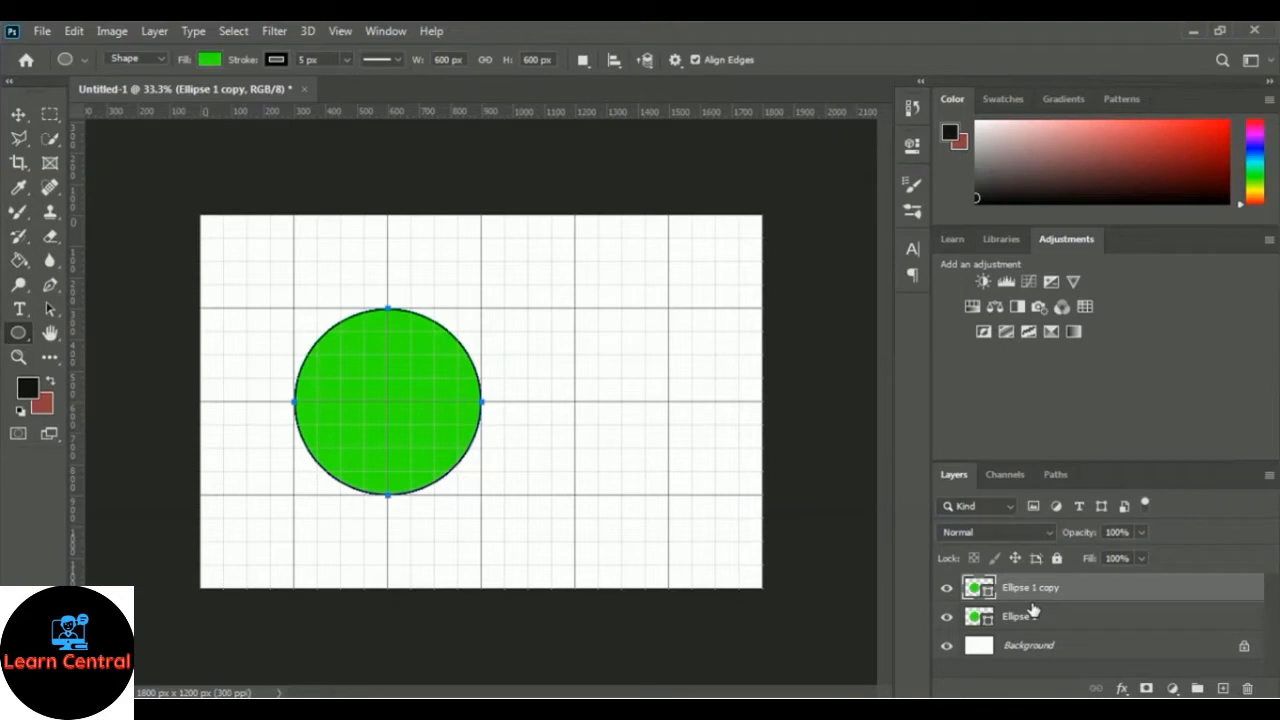
Scale the copied circle to about 86% width and 86.5% height so it sits centred inside the original circle
{"action": "key", "text": "ctrl+t"}
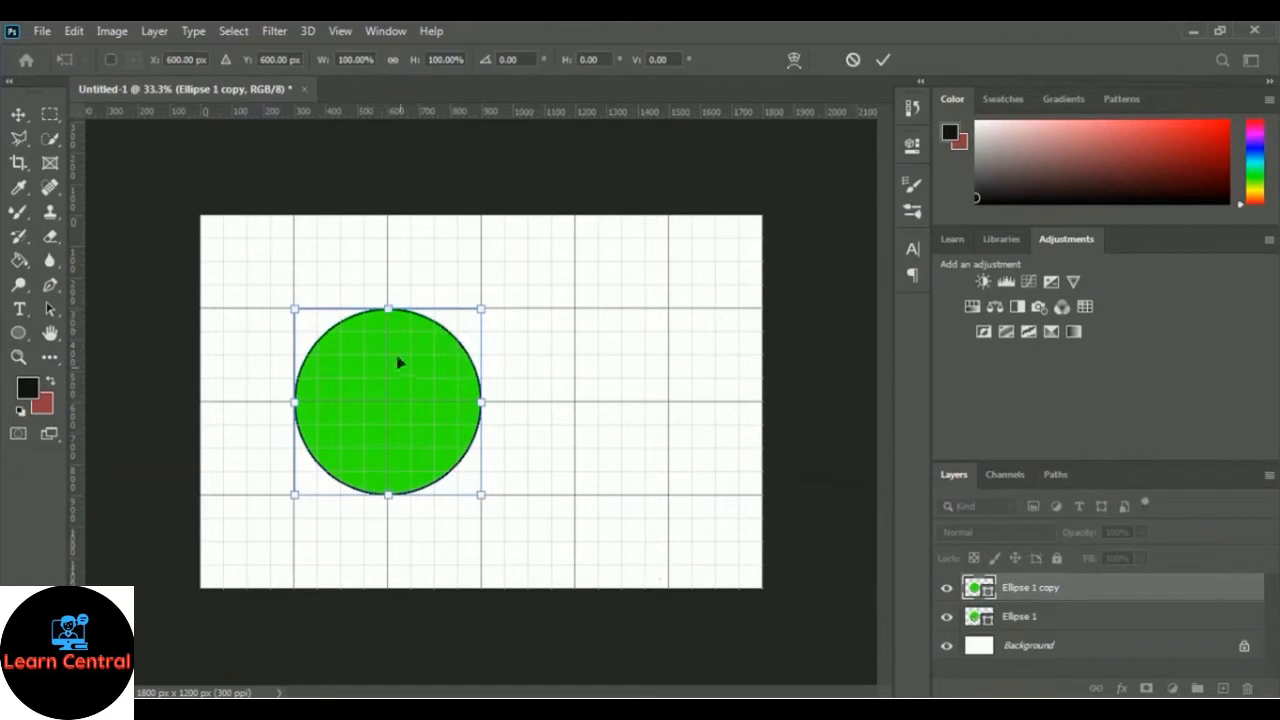
{"action": "left_click_drag", "start_coordinate": [388, 312], "coordinate": [389, 321]}
{"action": "left_click_drag", "start_coordinate": [293, 409], "coordinate": [306, 409]}
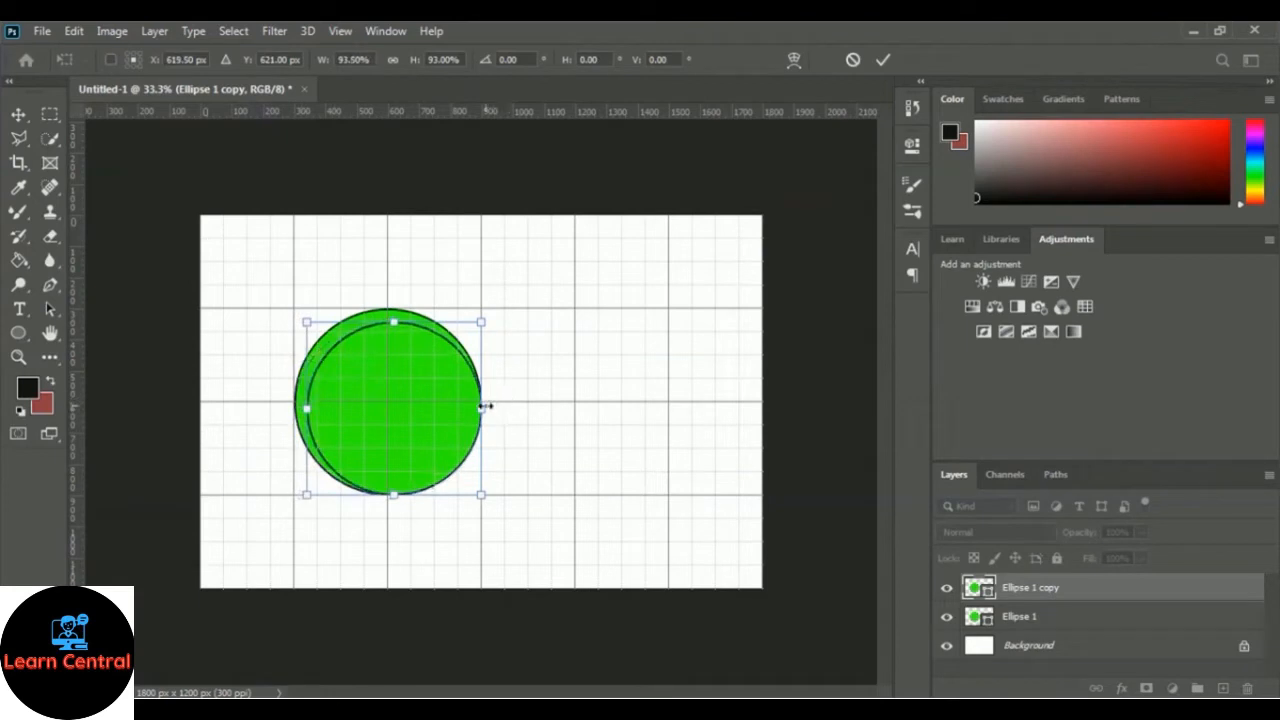
{"action": "left_click_drag", "start_coordinate": [481, 408], "coordinate": [470, 408]}
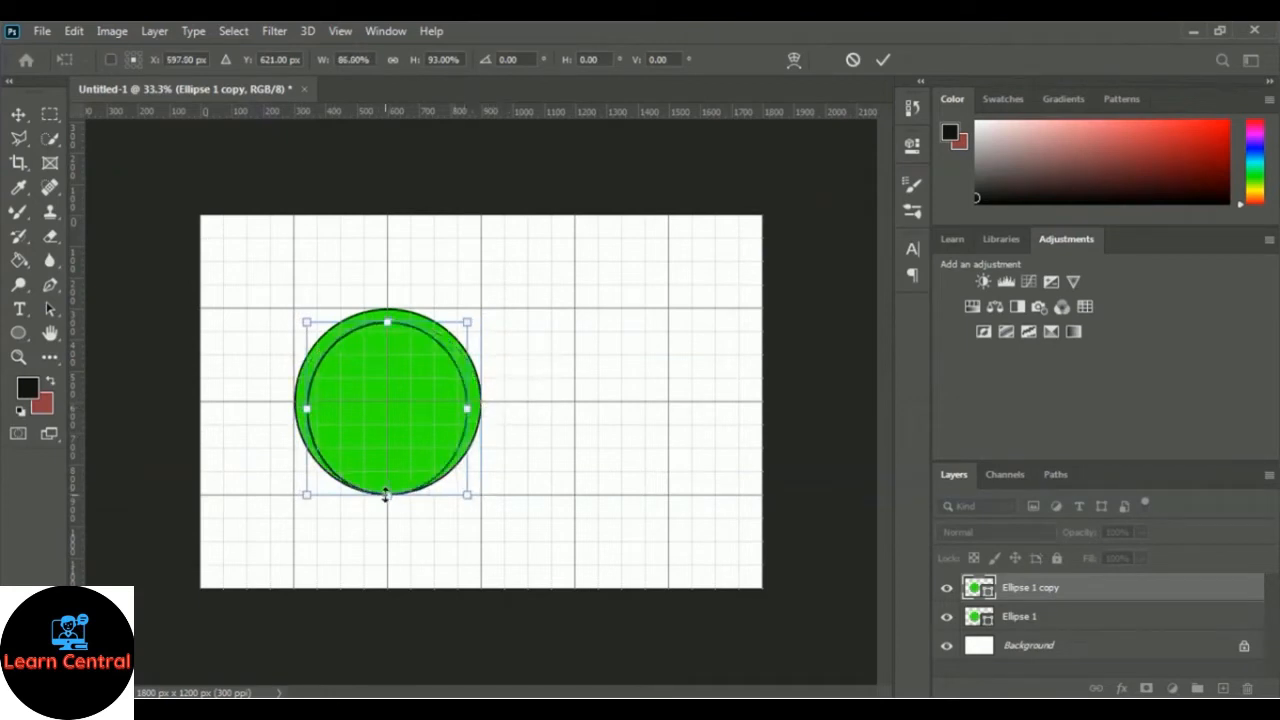
{"action": "left_click_drag", "start_coordinate": [387, 495], "coordinate": [387, 483]}
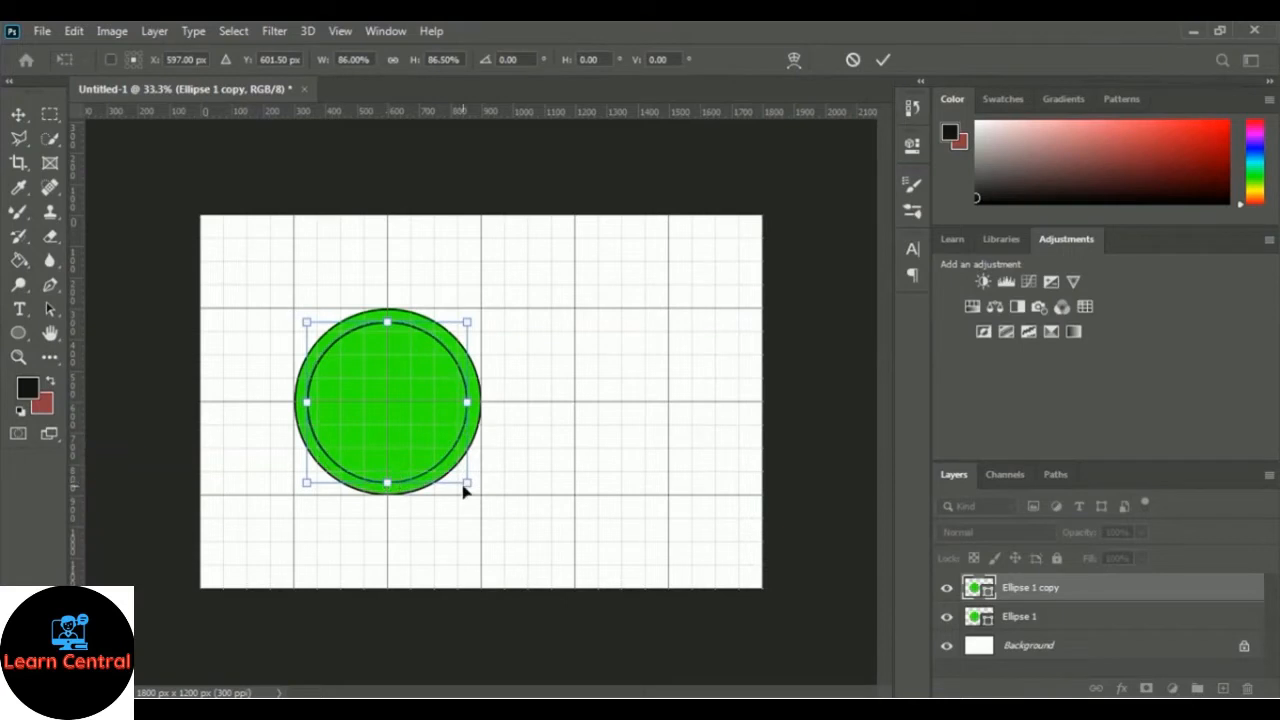
{"action": "left_click", "coordinate": [883, 60]}
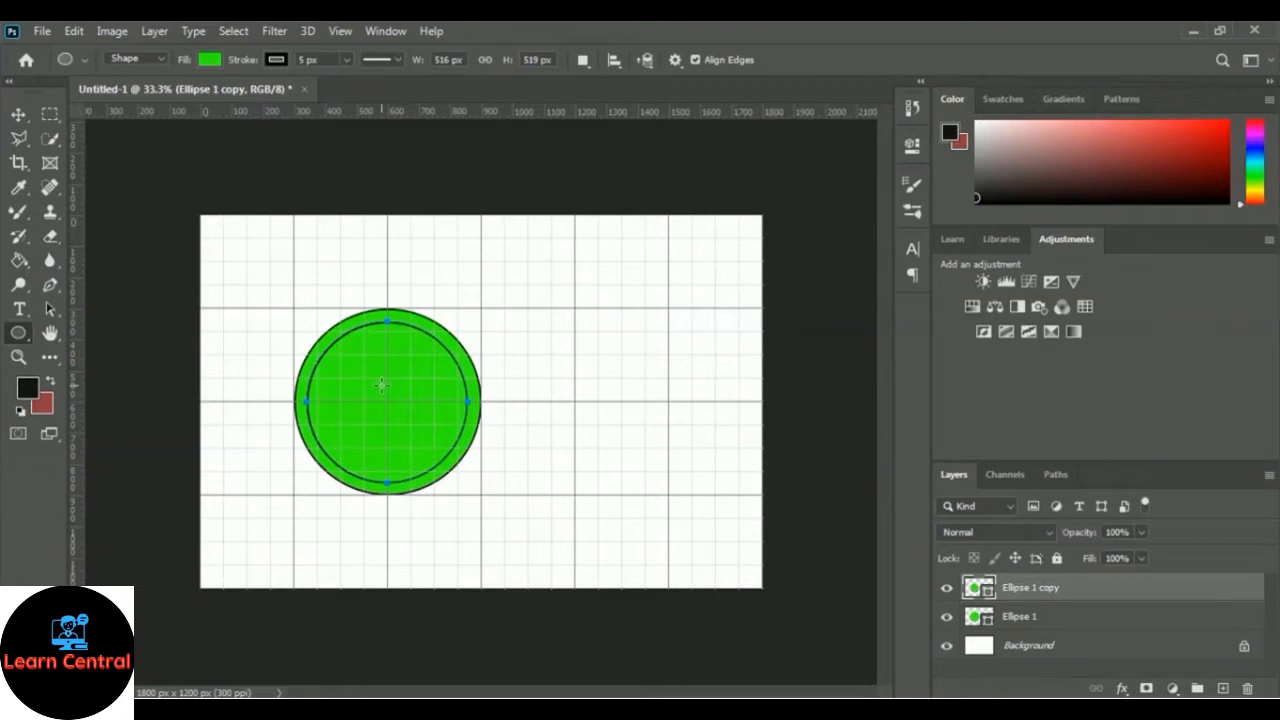
Change the inner circle's fill to white, leaving a green ring
{"action": "left_click", "coordinate": [912, 148]}
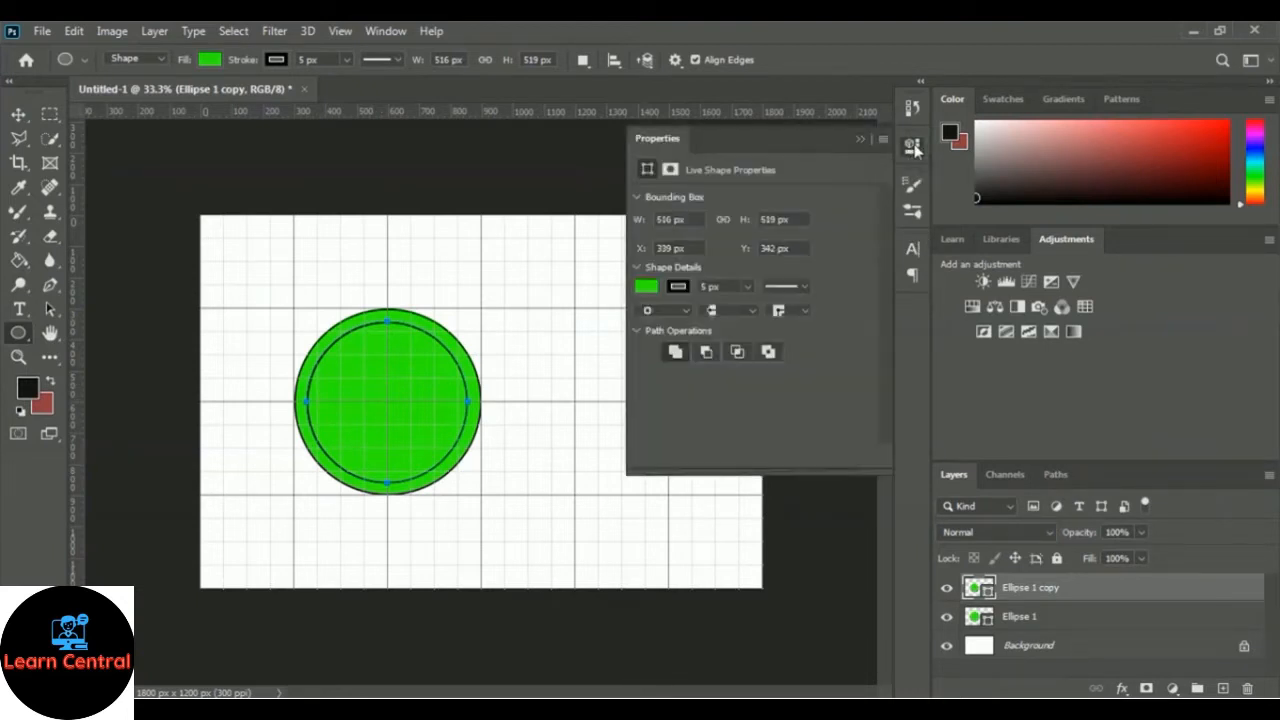
{"action": "left_click", "coordinate": [646, 288]}
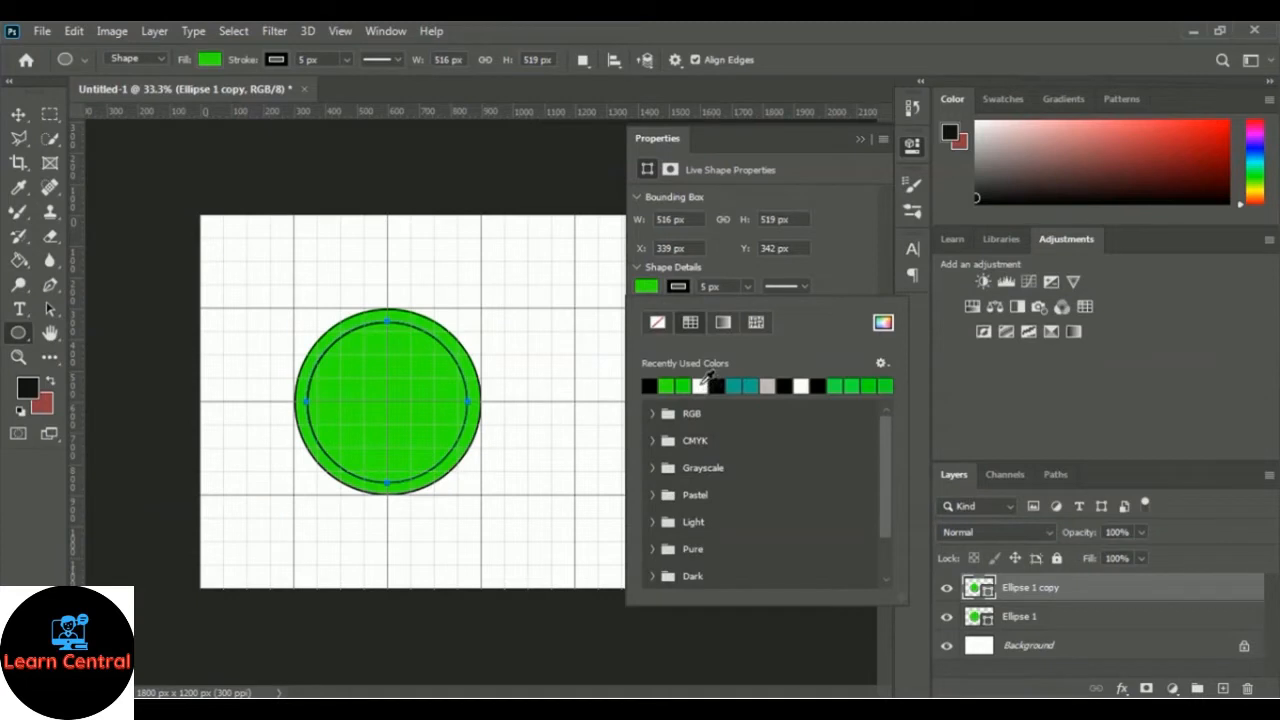
{"action": "left_click", "coordinate": [703, 383]}
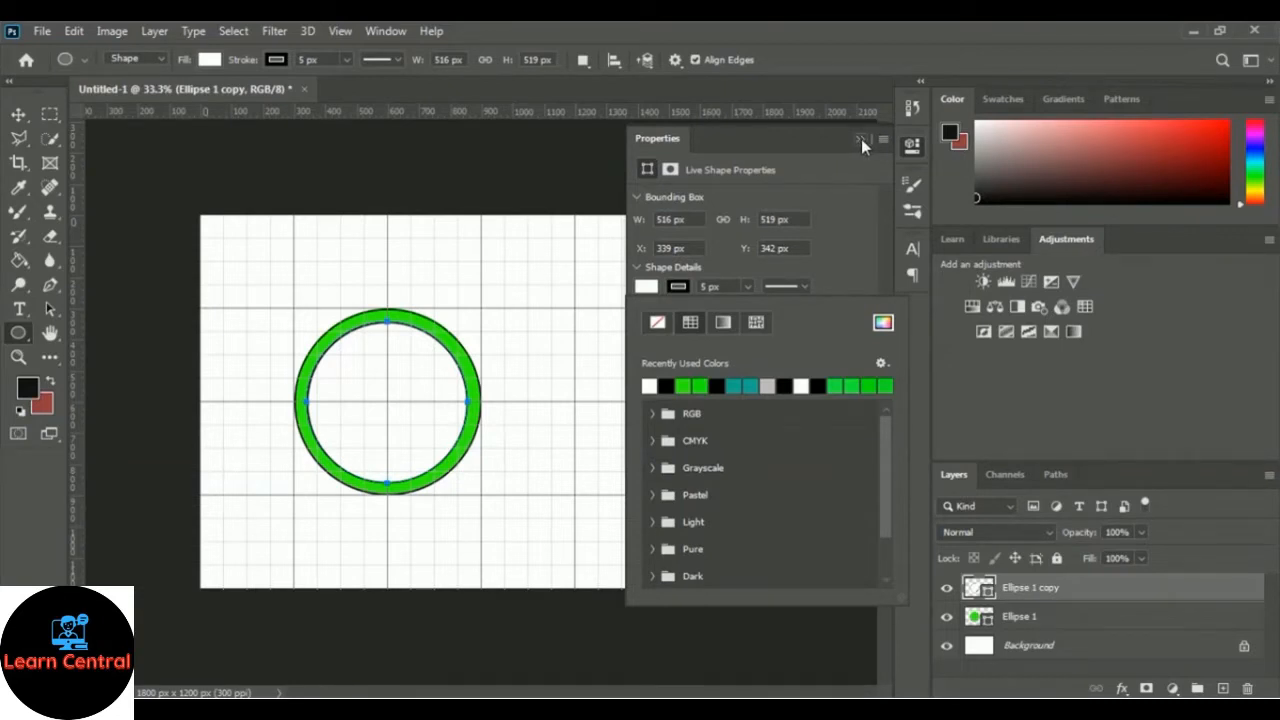
{"action": "left_click", "coordinate": [861, 139]}
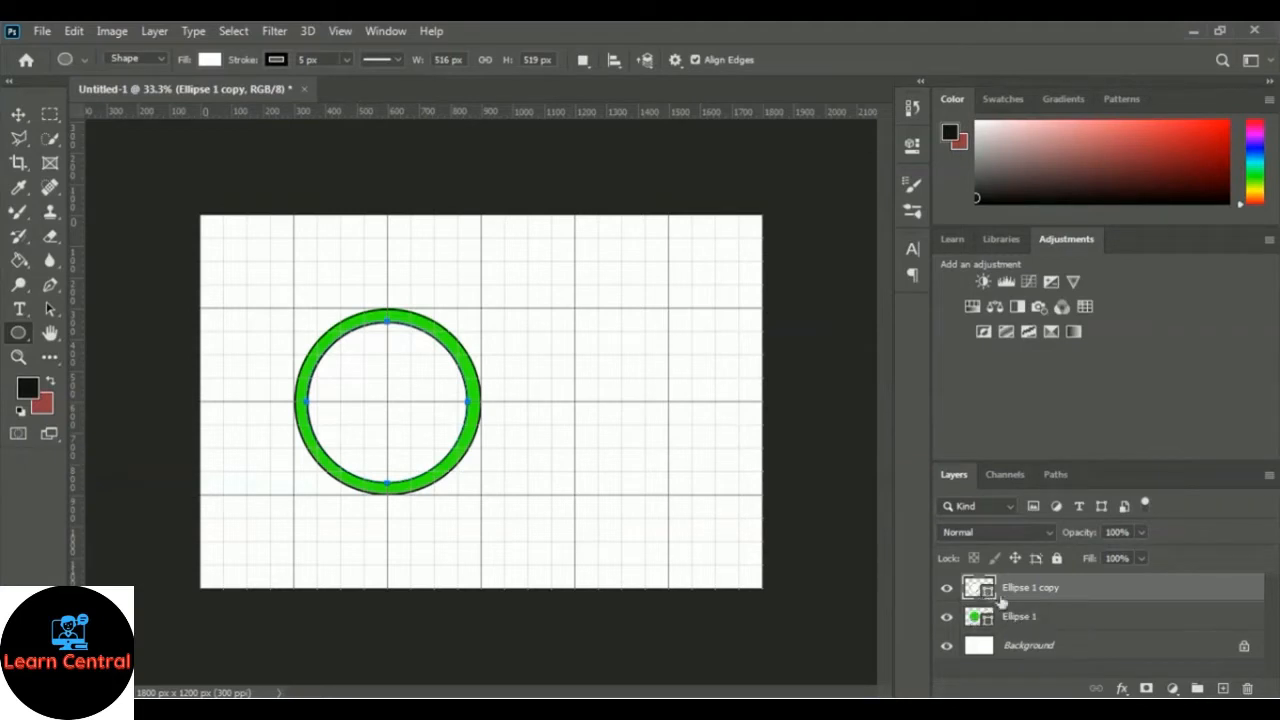
Convert both ellipse layers into one smart object and rename it Logo Circle
{"action": "left_click", "coordinate": [1053, 621], "text": "shift"}
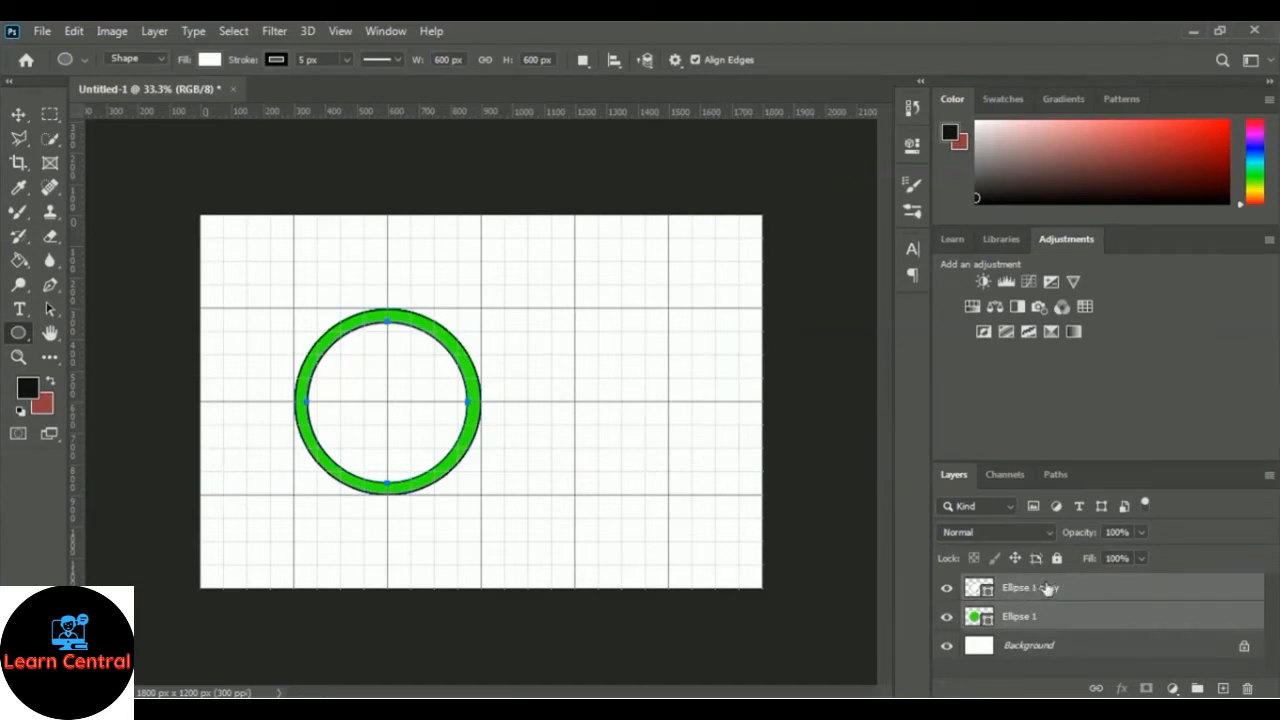
{"action": "right_click", "coordinate": [1032, 592]}
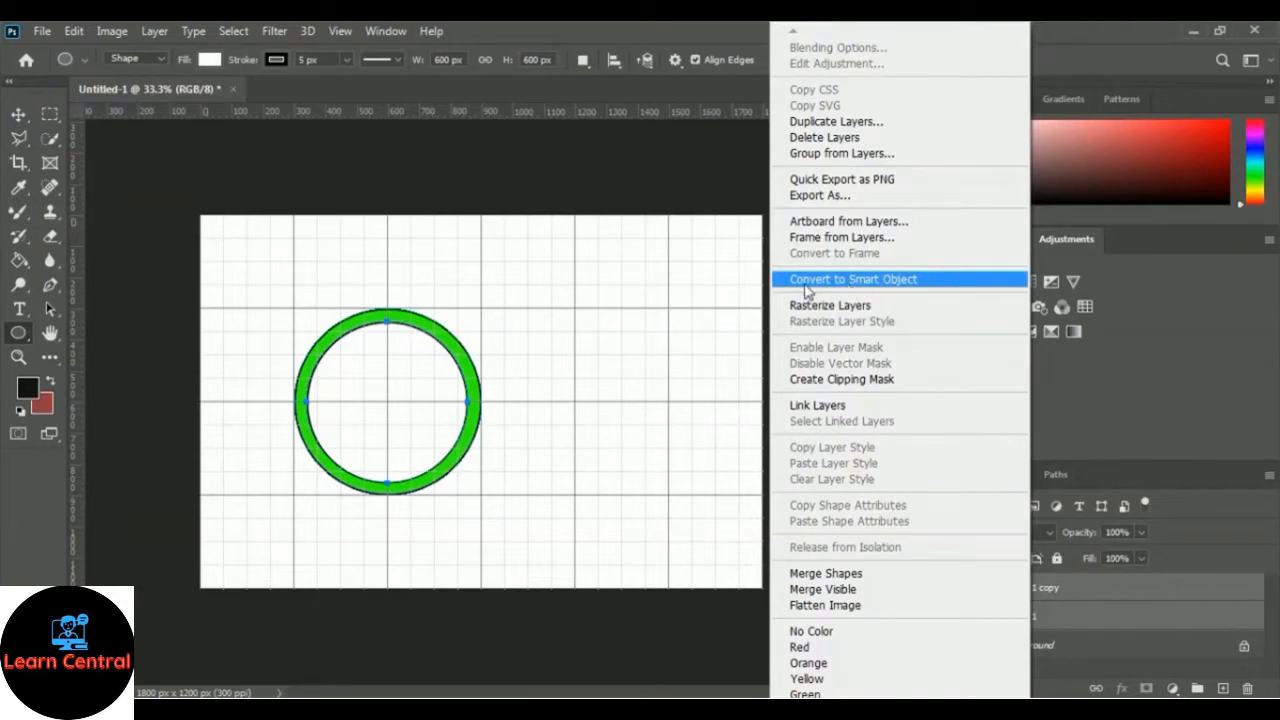
{"action": "left_click", "coordinate": [940, 281]}
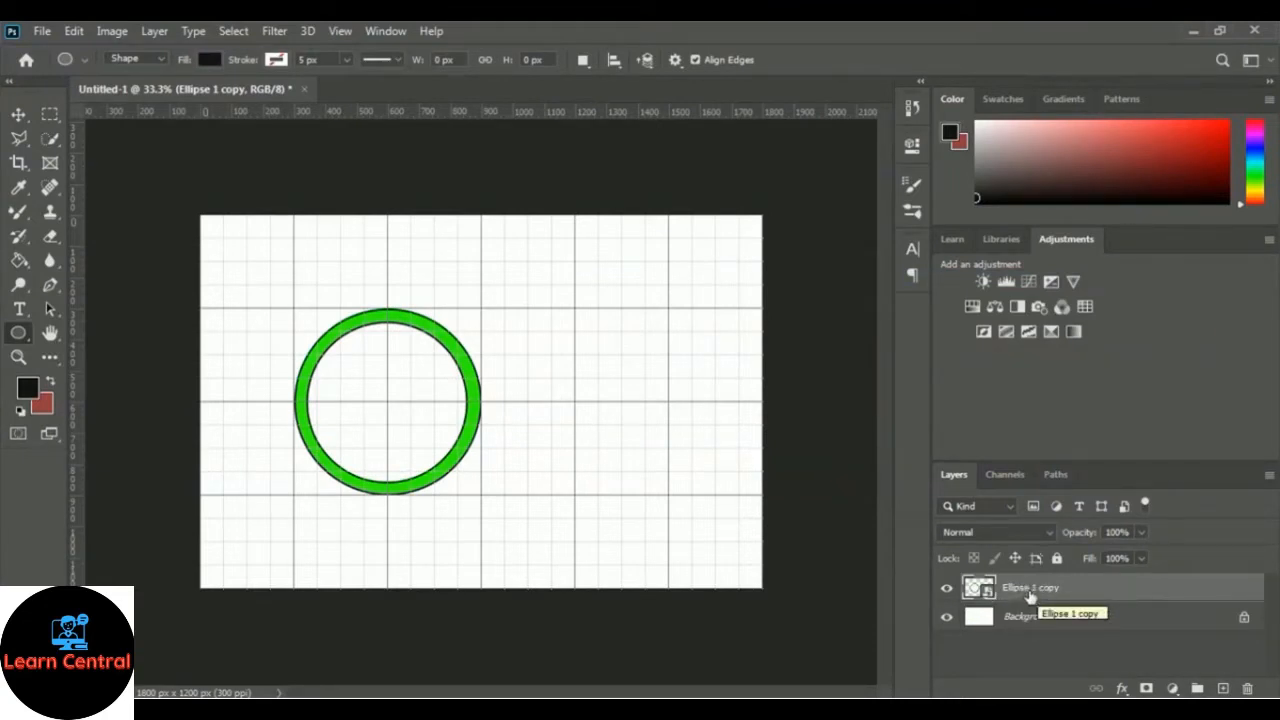
{"action": "double_click", "coordinate": [1028, 590]}
{"action": "type", "text": "Loo"}
{"action": "type", "text": "ogo Circle"}
{"action": "key", "text": "Return"}
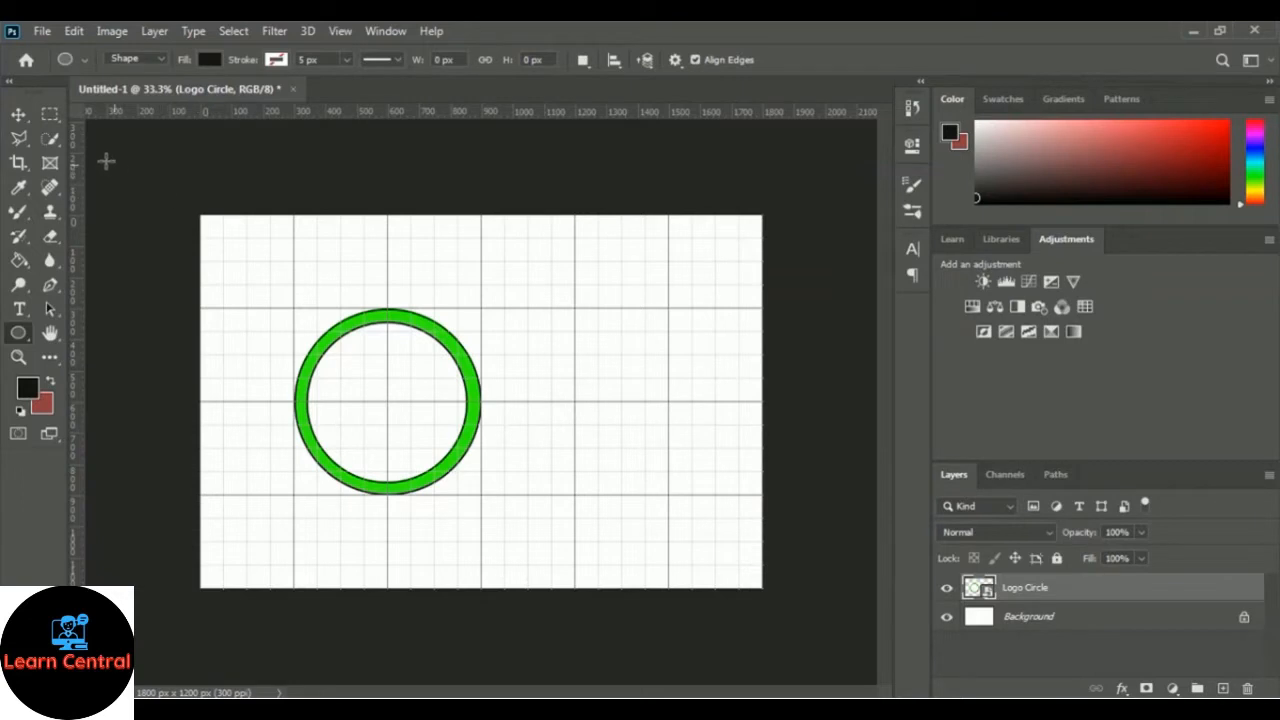
Rasterize the Logo Circle layer and cut a rectangular horizontal band out of the ring's middle, leaving upper and lower arcs
{"action": "left_click", "coordinate": [51, 117]}
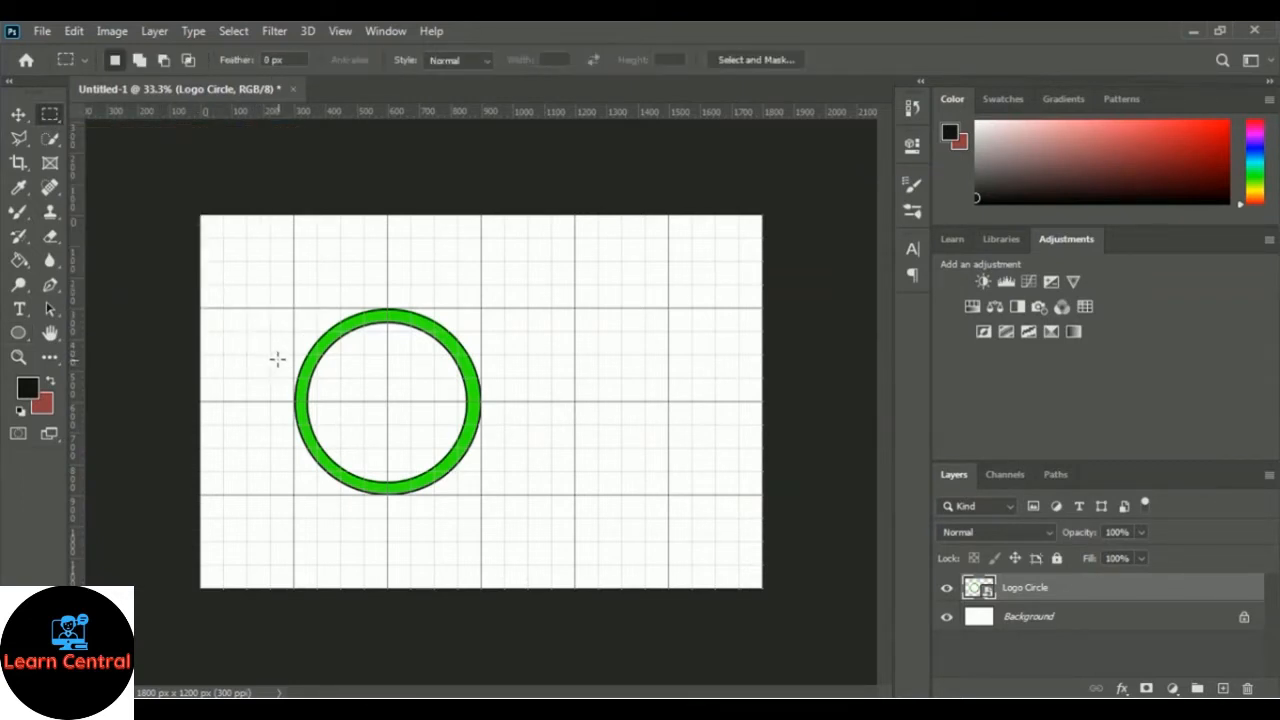
{"action": "mouse_move", "coordinate": [271, 354]}
{"action": "left_mouse_down"}
{"action": "mouse_move", "coordinate": [386, 349]}
{"action": "mouse_move", "coordinate": [600, 417]}
{"action": "mouse_move", "coordinate": [606, 450]}
{"action": "left_mouse_up"}
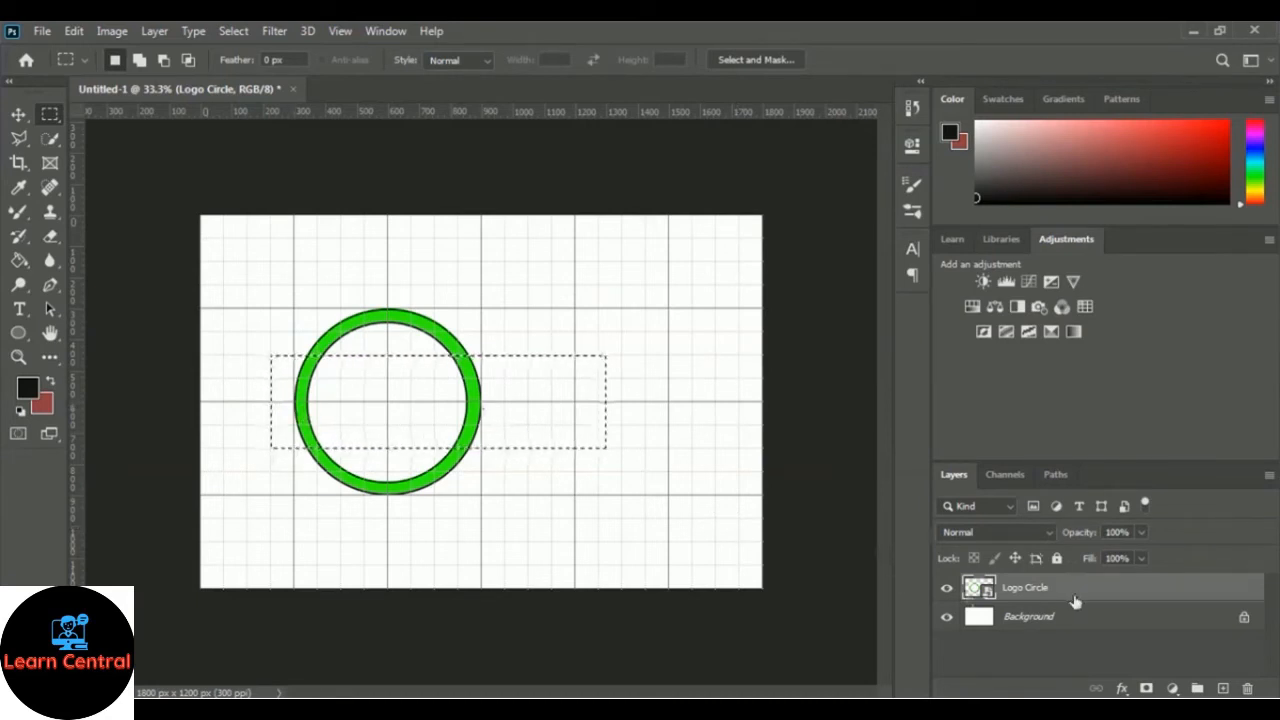
{"action": "right_click", "coordinate": [1043, 592]}
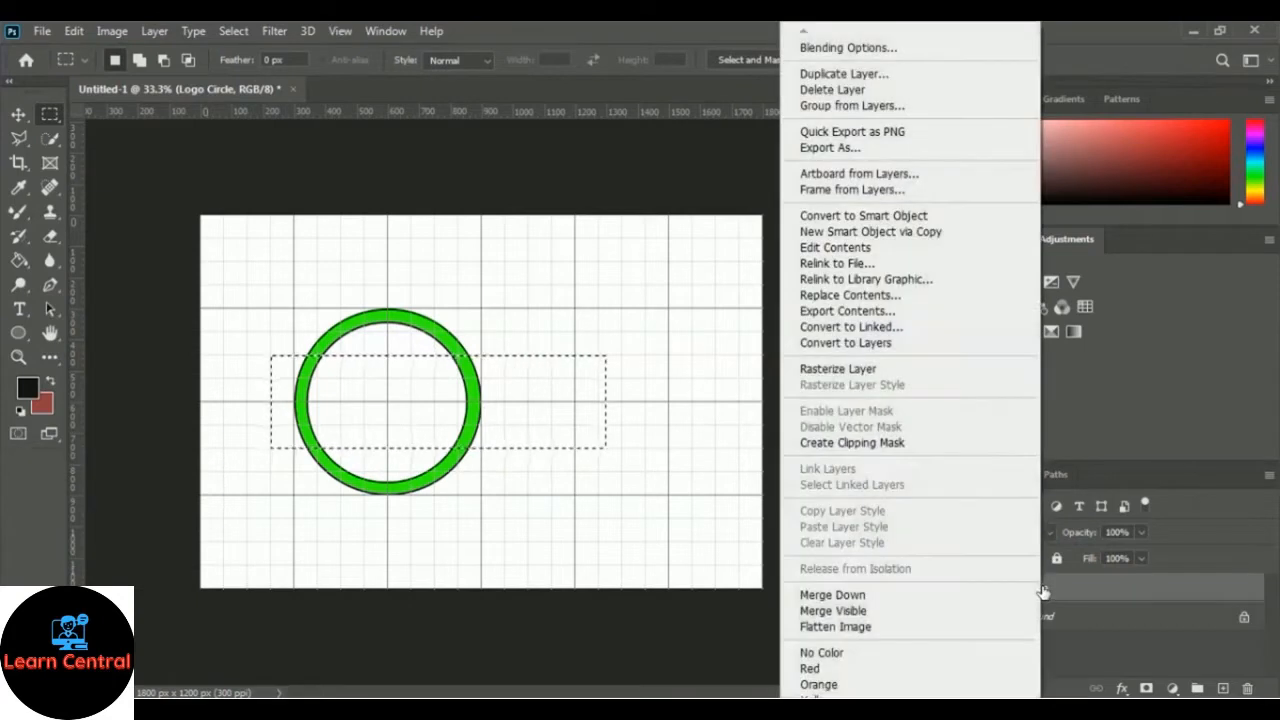
{"action": "left_click", "coordinate": [936, 372]}
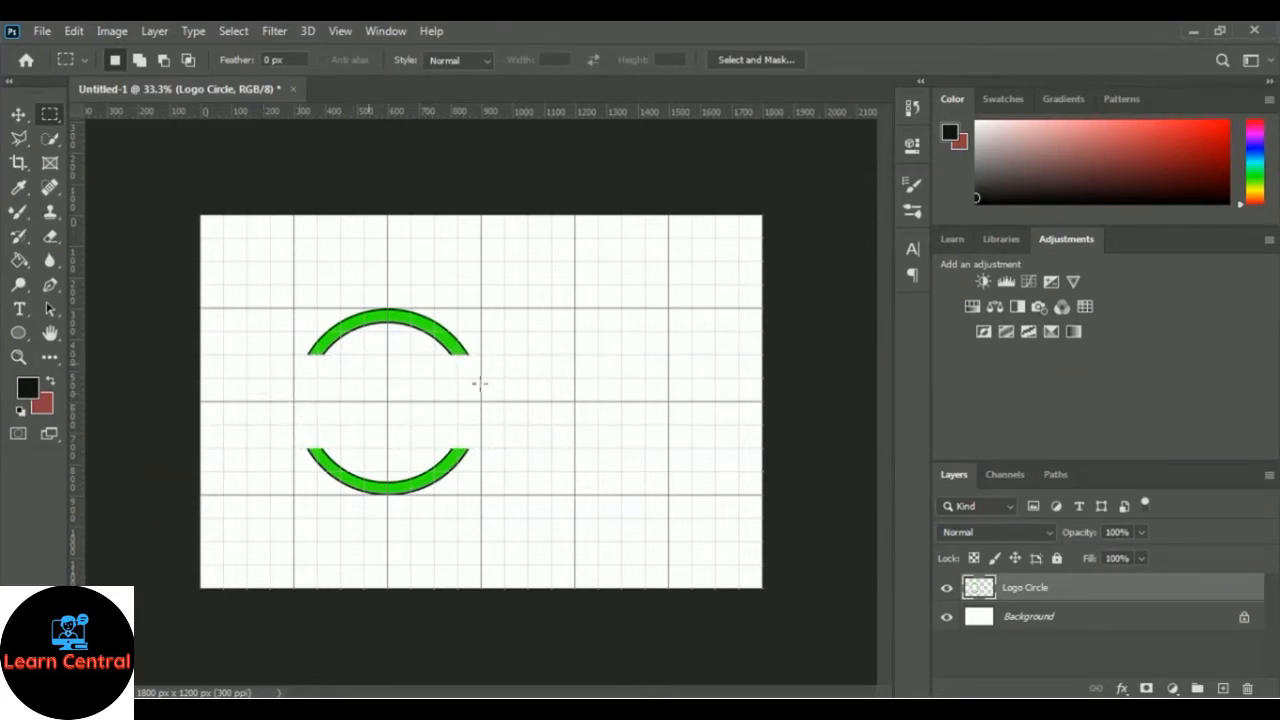
Hide the grid on the canvas
{"action": "left_click", "coordinate": [270, 37]}
{"action": "mouse_move", "coordinate": [268, 240]}
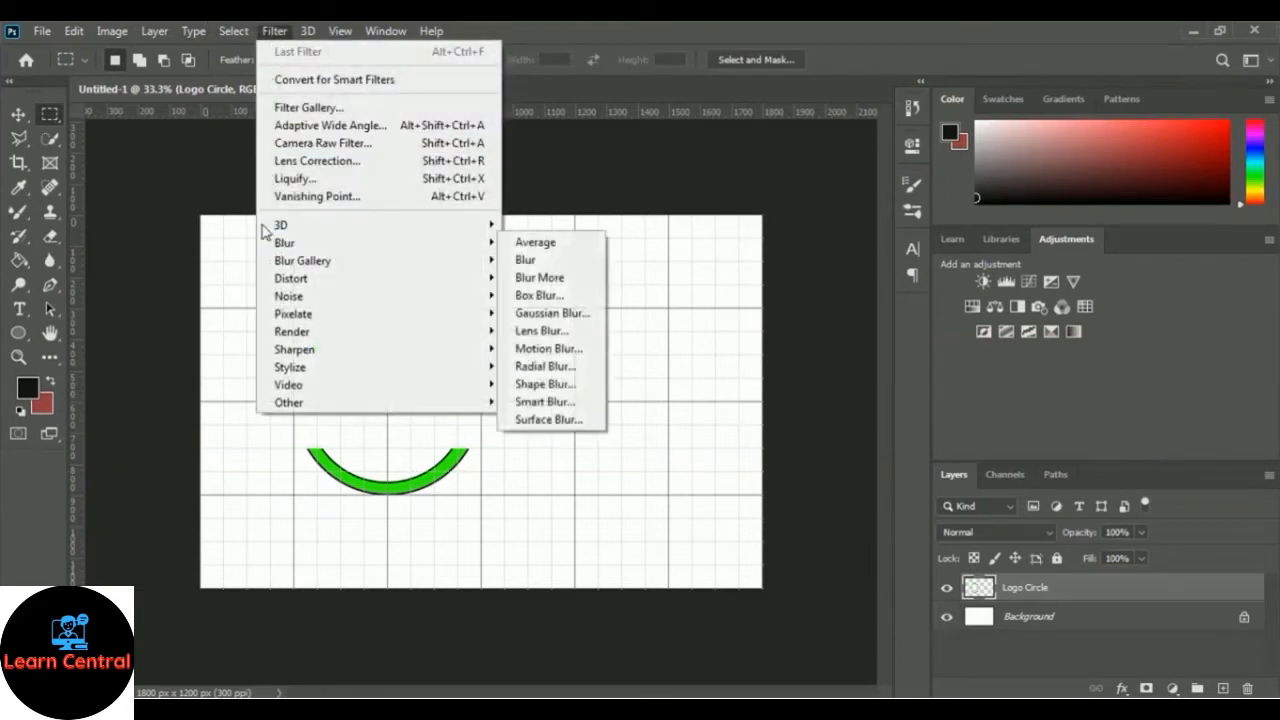
{"action": "left_click", "coordinate": [340, 31]}
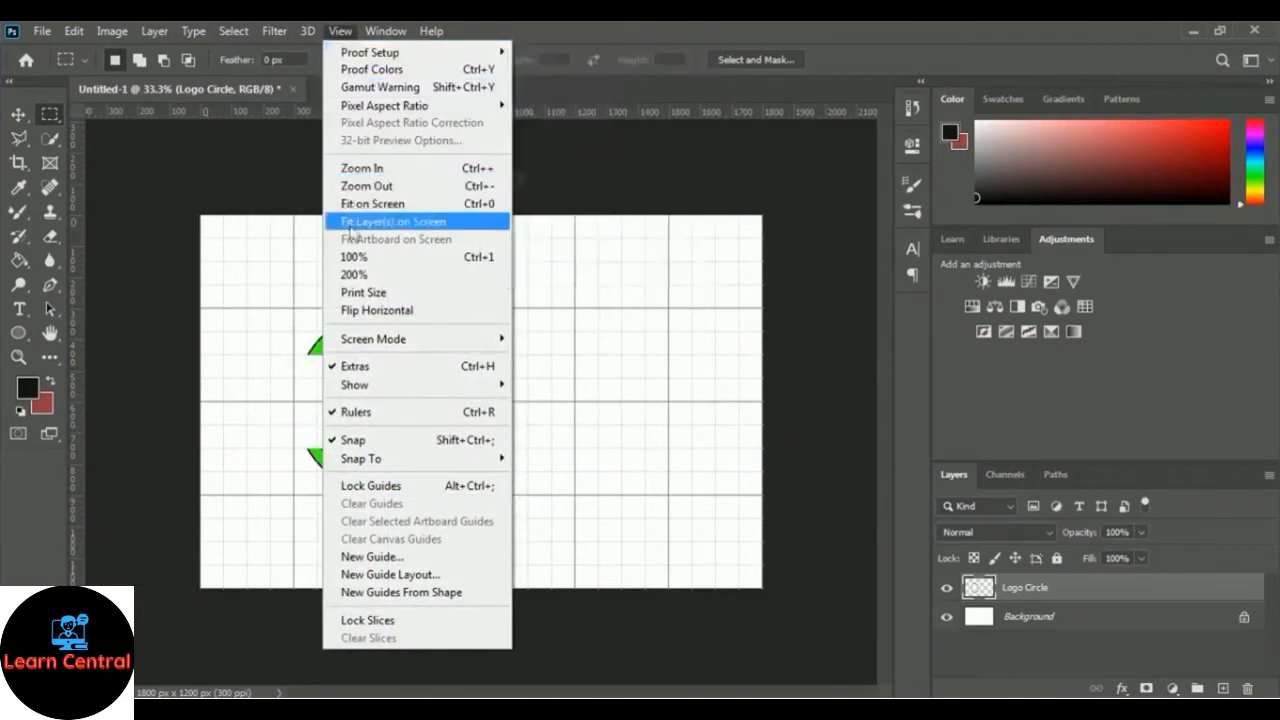
{"action": "mouse_move", "coordinate": [390, 384]}
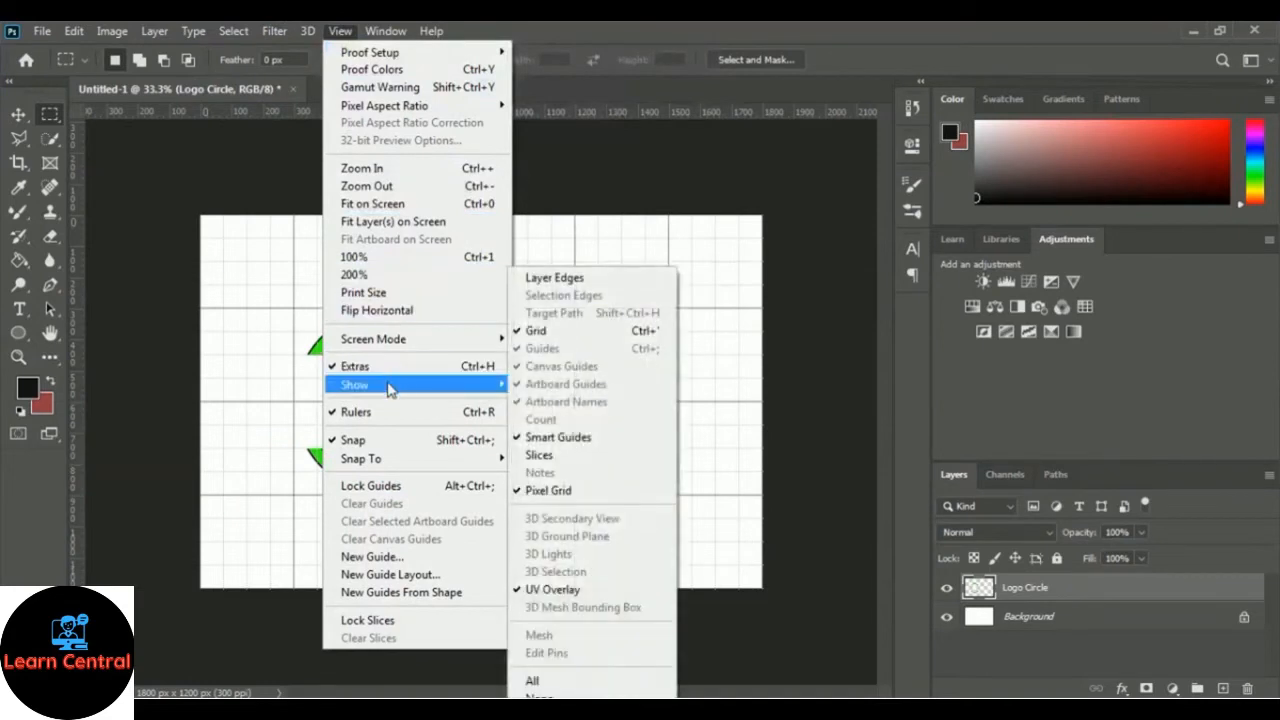
{"action": "left_click", "coordinate": [596, 335]}
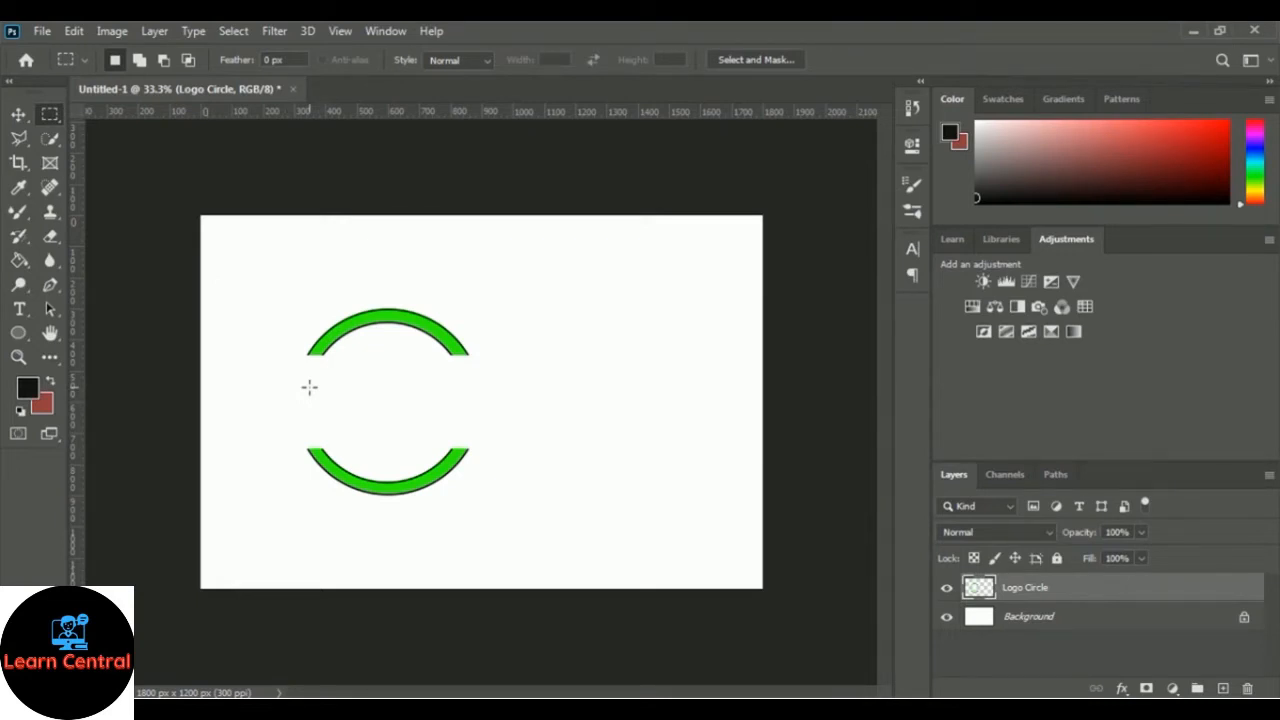
Draw a black Grass 2 custom shape, about 462 px wide and 273 px high, in the gap between the ring's arcs
{"action": "left_click", "coordinate": [18, 334]}
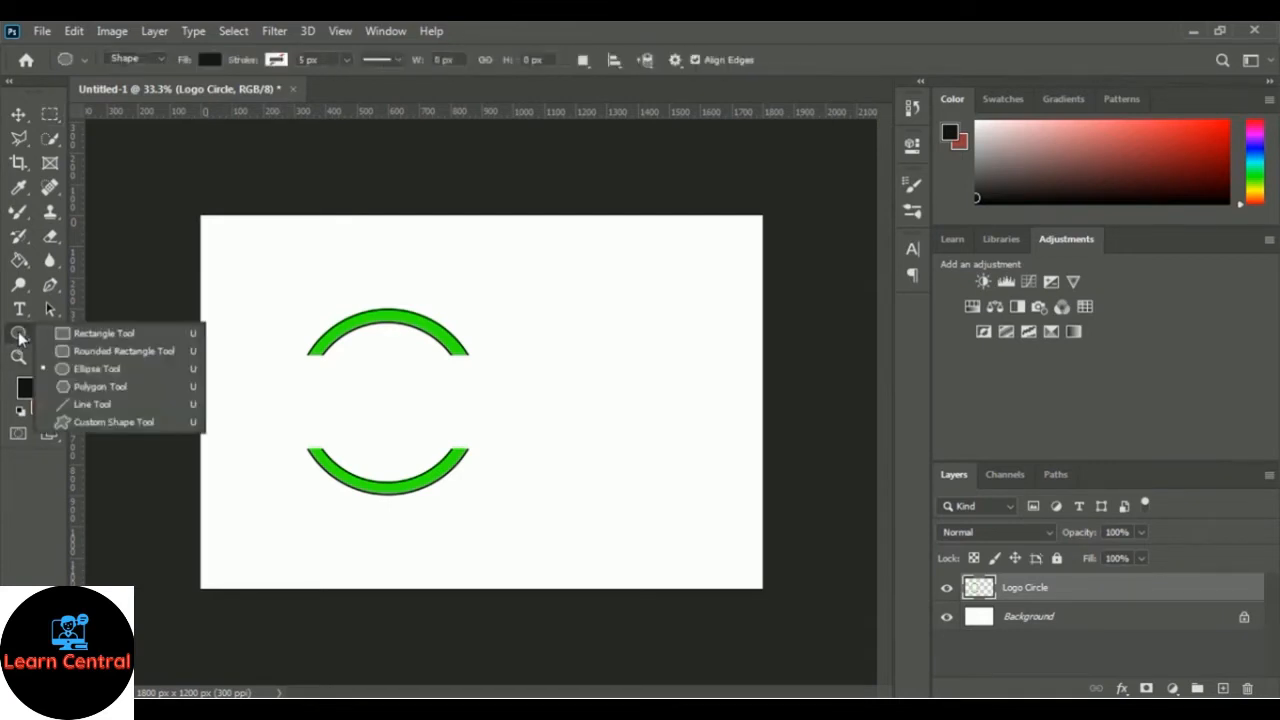
{"action": "left_click", "coordinate": [168, 422]}
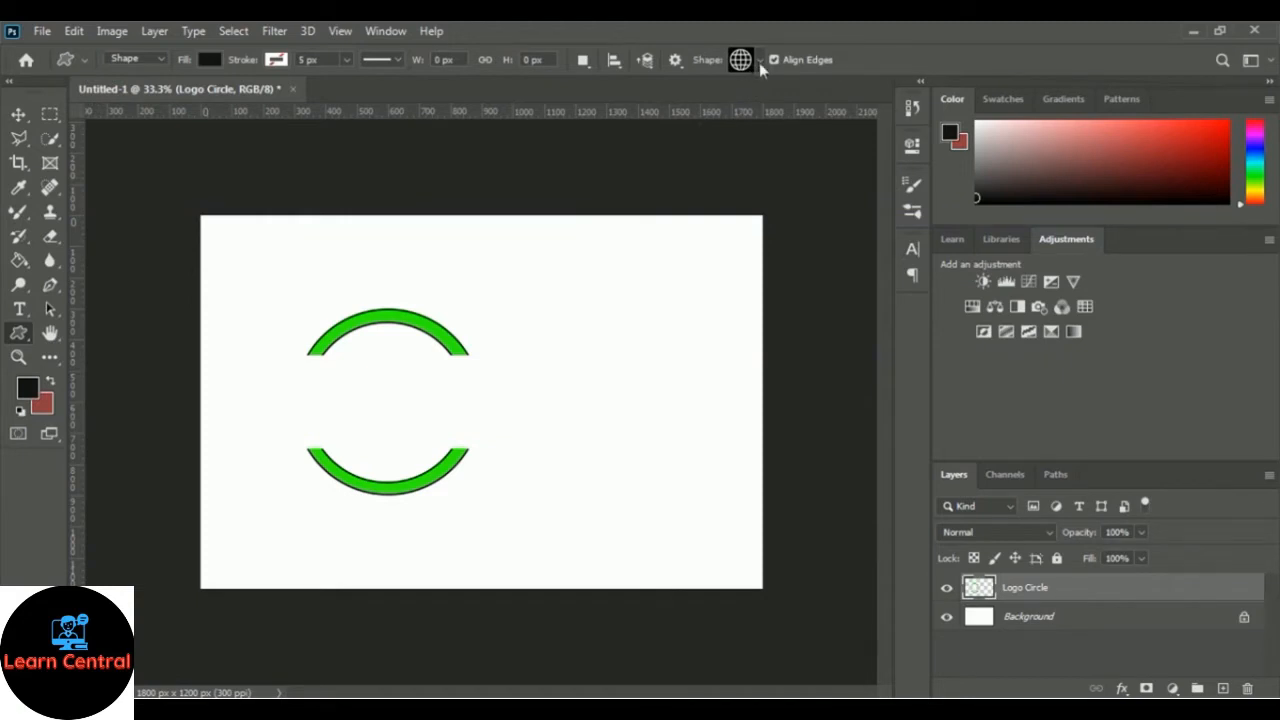
{"action": "left_click", "coordinate": [760, 61]}
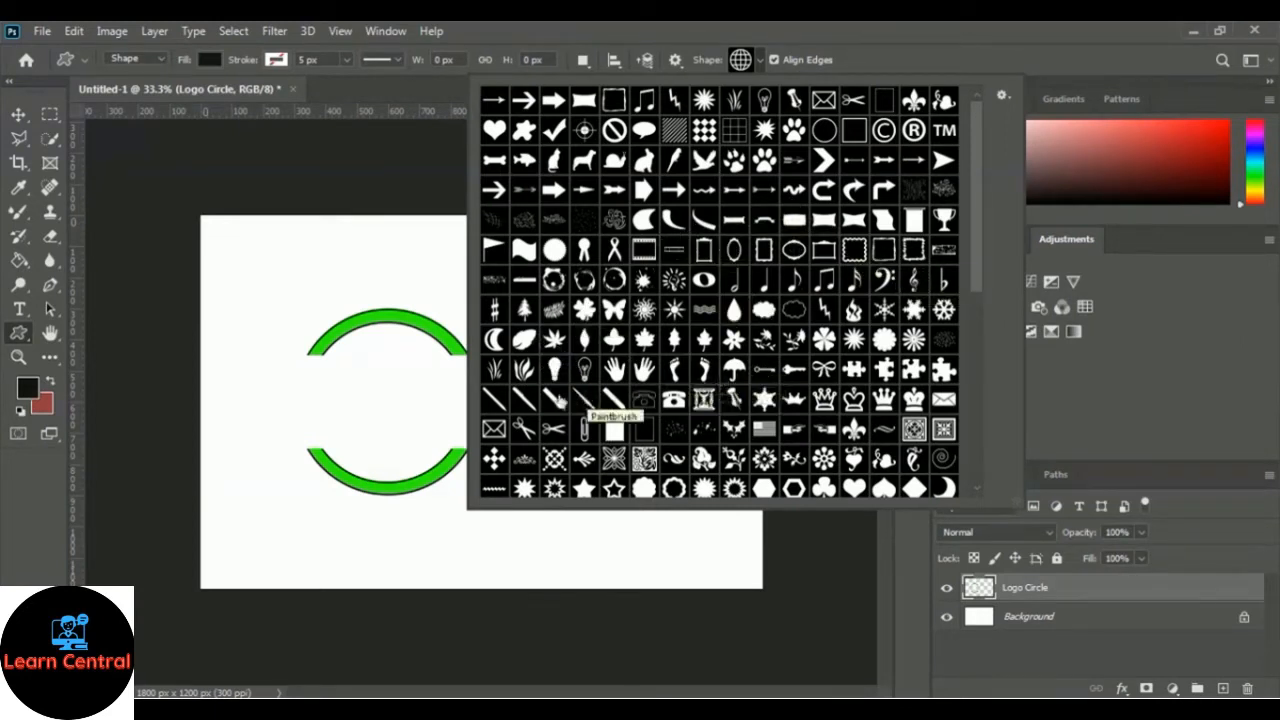
{"action": "left_click", "coordinate": [494, 374]}
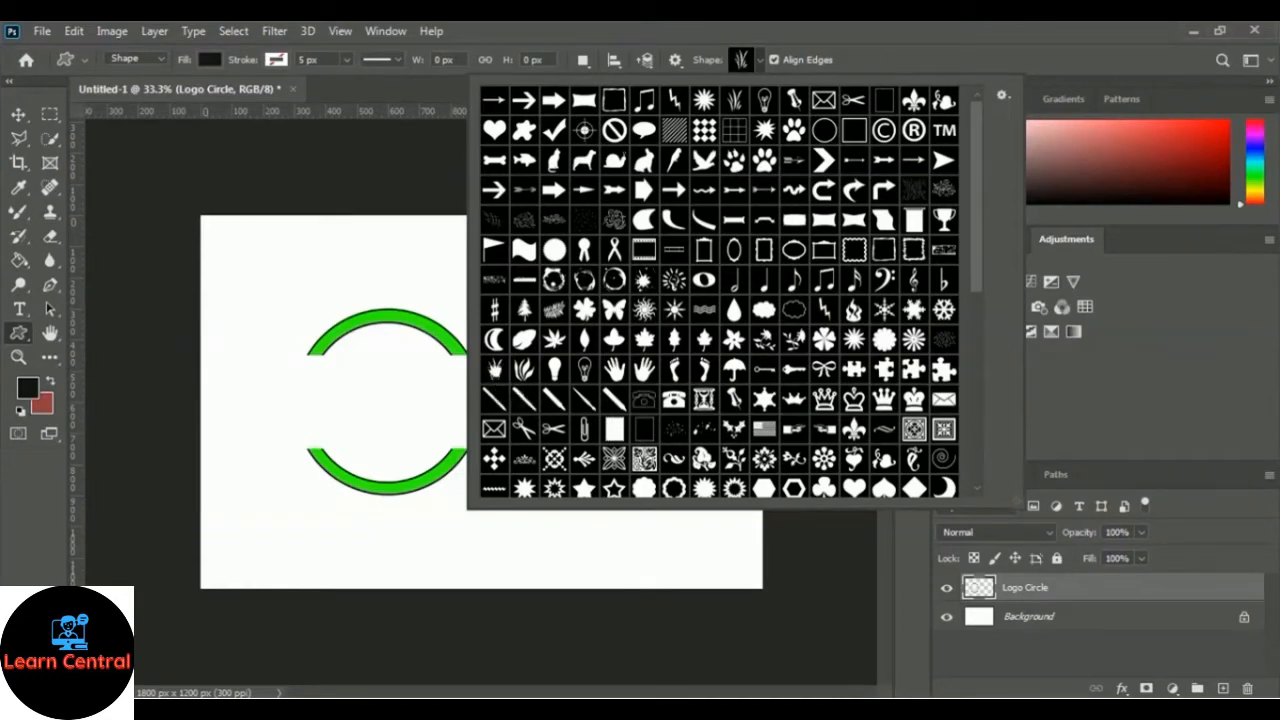
{"action": "left_click", "coordinate": [896, 60]}
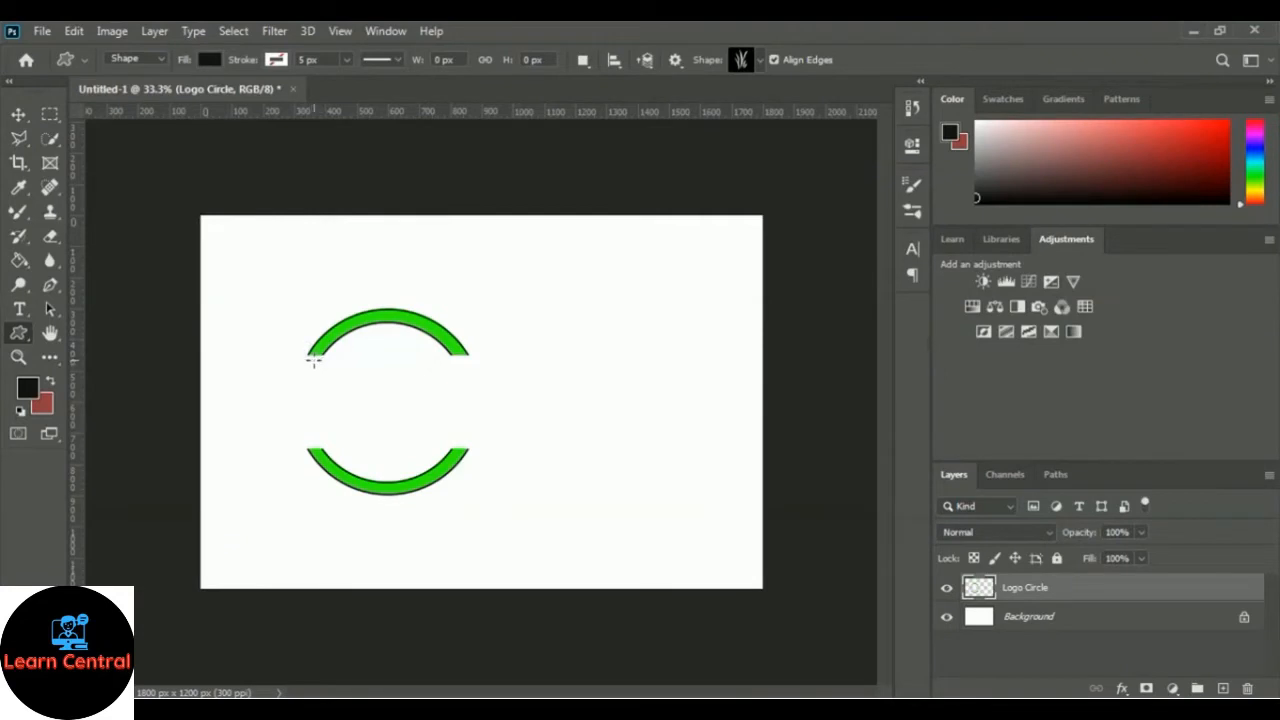
{"action": "left_click_drag", "start_coordinate": [289, 360], "coordinate": [432, 443]}
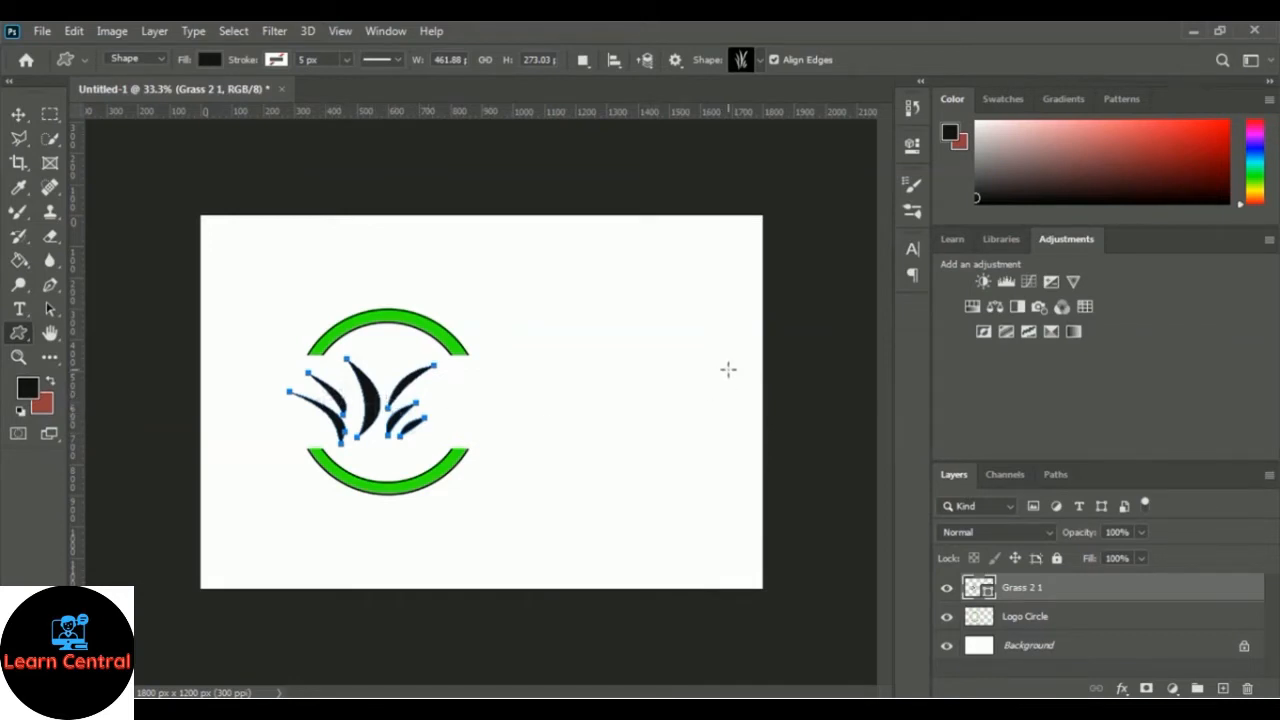
Move the grass shape across the ring's left opening, centred at about X 363 px and Y 608 px
{"action": "key", "text": "ctrl+t"}
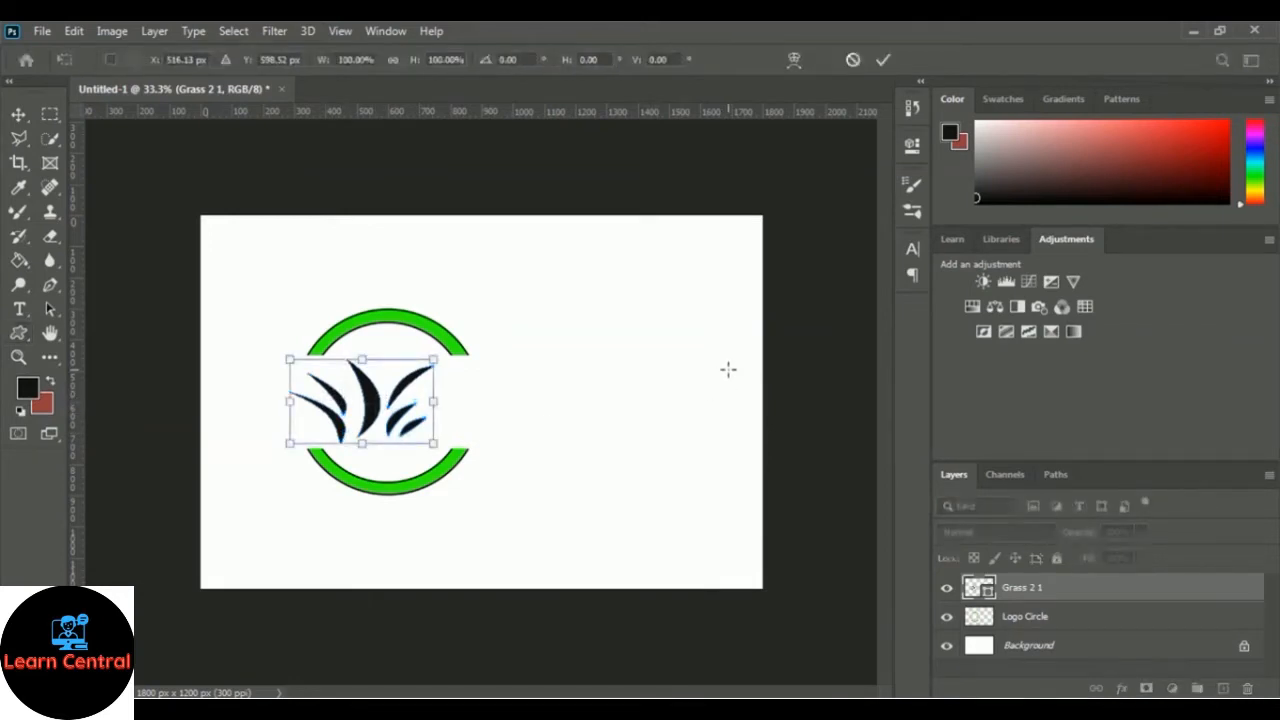
{"action": "left_click_drag", "start_coordinate": [385, 414], "coordinate": [339, 414]}
{"action": "key", "text": "Left"}
{"action": "key", "text": "Left"}
{"action": "key", "text": "Left"}
{"action": "key", "text": "Left"}
{"action": "key", "text": "Left"}
{"action": "key", "text": "Left"}
{"action": "key", "text": "Left"}
{"action": "key", "text": "Left"}
{"action": "key", "text": "Left"}
{"action": "key", "text": "Left"}
{"action": "key", "text": "Left"}
{"action": "key", "text": "Left"}
{"action": "key", "text": "Left"}
{"action": "key", "text": "Left"}
{"action": "key", "text": "Left"}
{"action": "key", "text": "Left"}
{"action": "key", "text": "Left"}
{"action": "key", "text": "Left"}
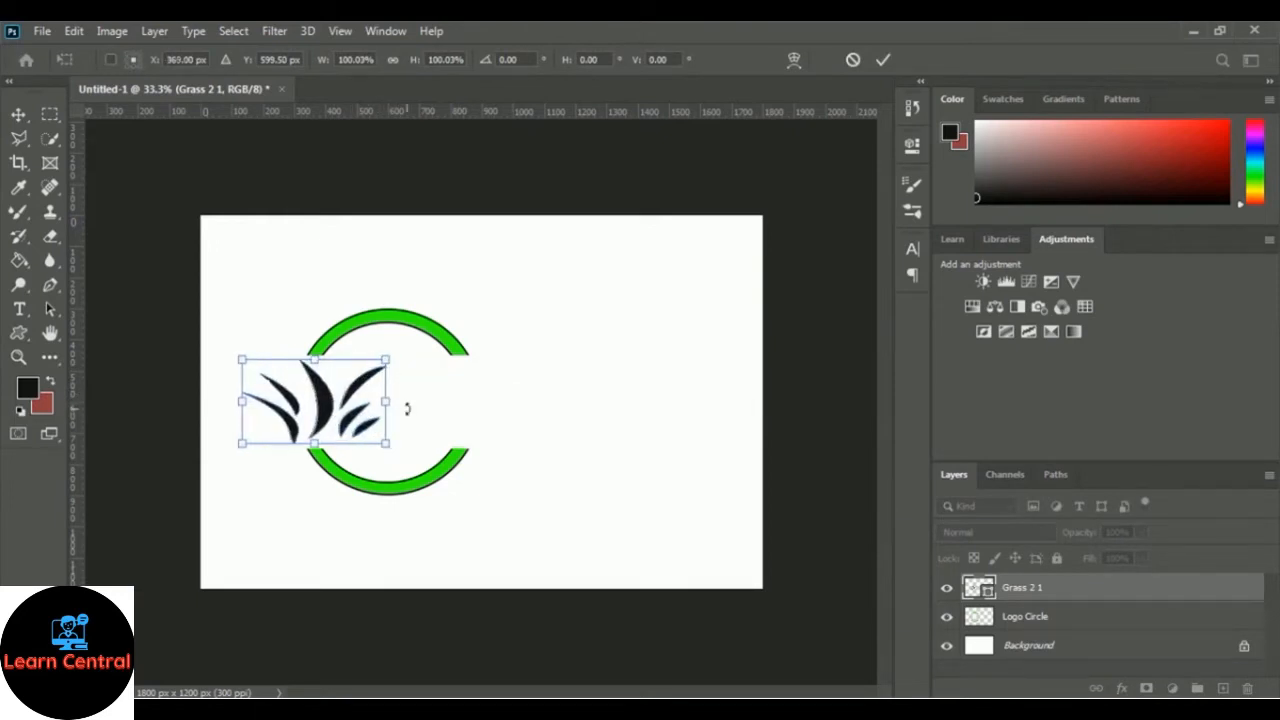
{"action": "key", "text": "Up"}
{"action": "key", "text": "Up"}
{"action": "key", "text": "Up"}
{"action": "key", "text": "Up"}
{"action": "key", "text": "Up"}
{"action": "key", "text": "Up"}
{"action": "key", "text": "Up"}
{"action": "key", "text": "Right"}
{"action": "key", "text": "Right"}
{"action": "key", "text": "Right"}
{"action": "key", "text": "Right"}
{"action": "key", "text": "Right"}
{"action": "key", "text": "Right"}
{"action": "key", "text": "Right"}
{"action": "key", "text": "Right"}
{"action": "key", "text": "Right"}
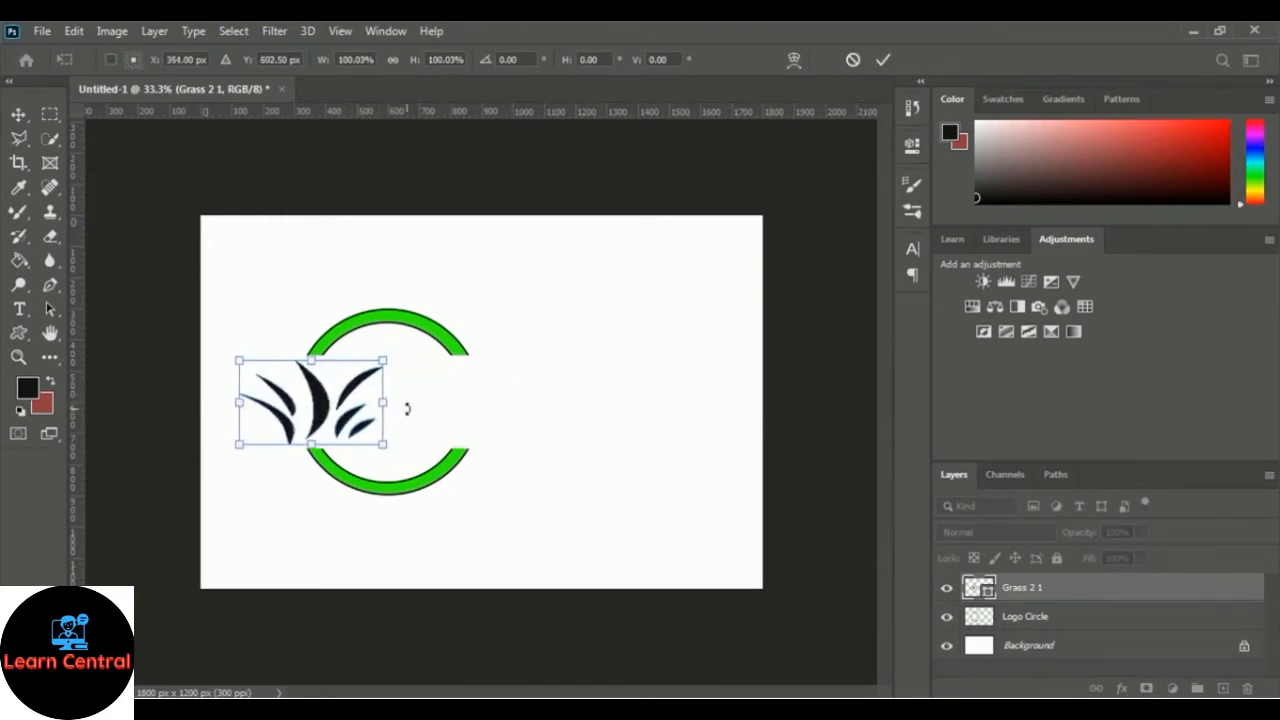
{"action": "key", "text": "Down"}
{"action": "key", "text": "Down"}
{"action": "key", "text": "Down"}
{"action": "key", "text": "Down"}
{"action": "key", "text": "Down"}
{"action": "key", "text": "Down"}
{"action": "key", "text": "Down"}
{"action": "key", "text": "Down"}
{"action": "key", "text": "Down"}
{"action": "key", "text": "Down"}
{"action": "key", "text": "Down"}
{"action": "key", "text": "Down"}
{"action": "key", "text": "Down"}
{"action": "key", "text": "Down"}
{"action": "key", "text": "Down"}
{"action": "key", "text": "Down"}
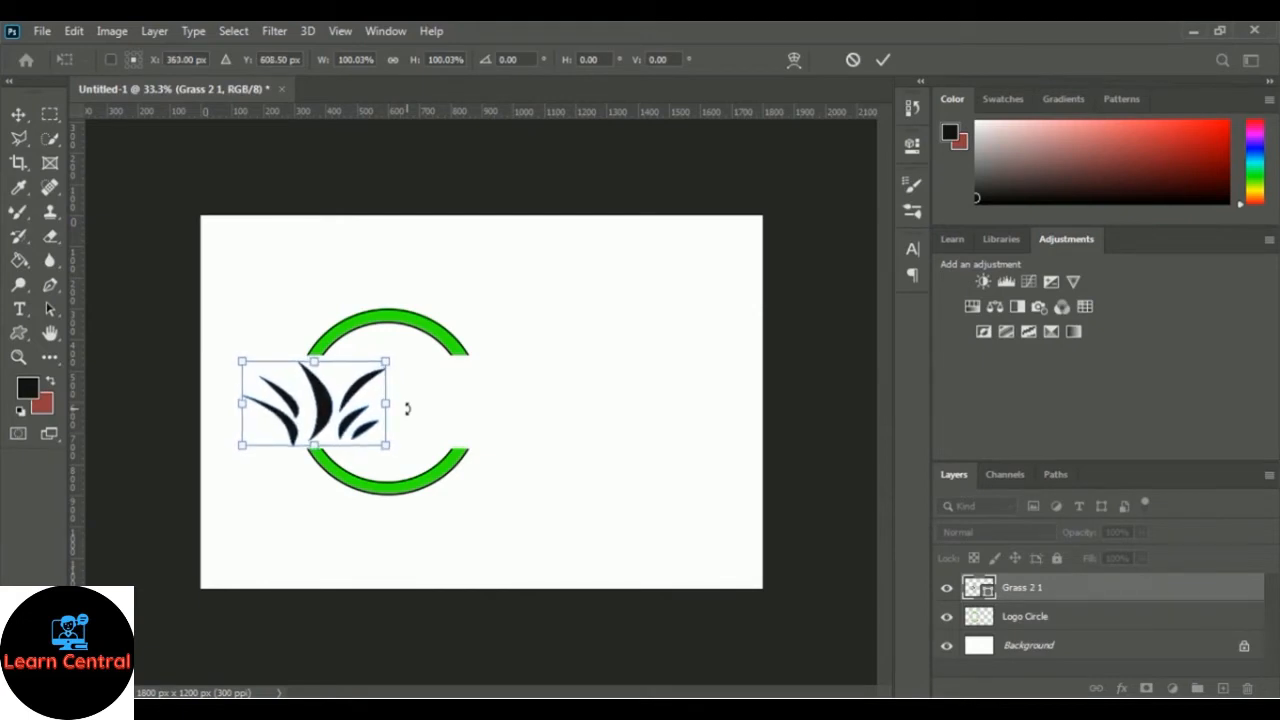
{"action": "key", "text": "Return"}
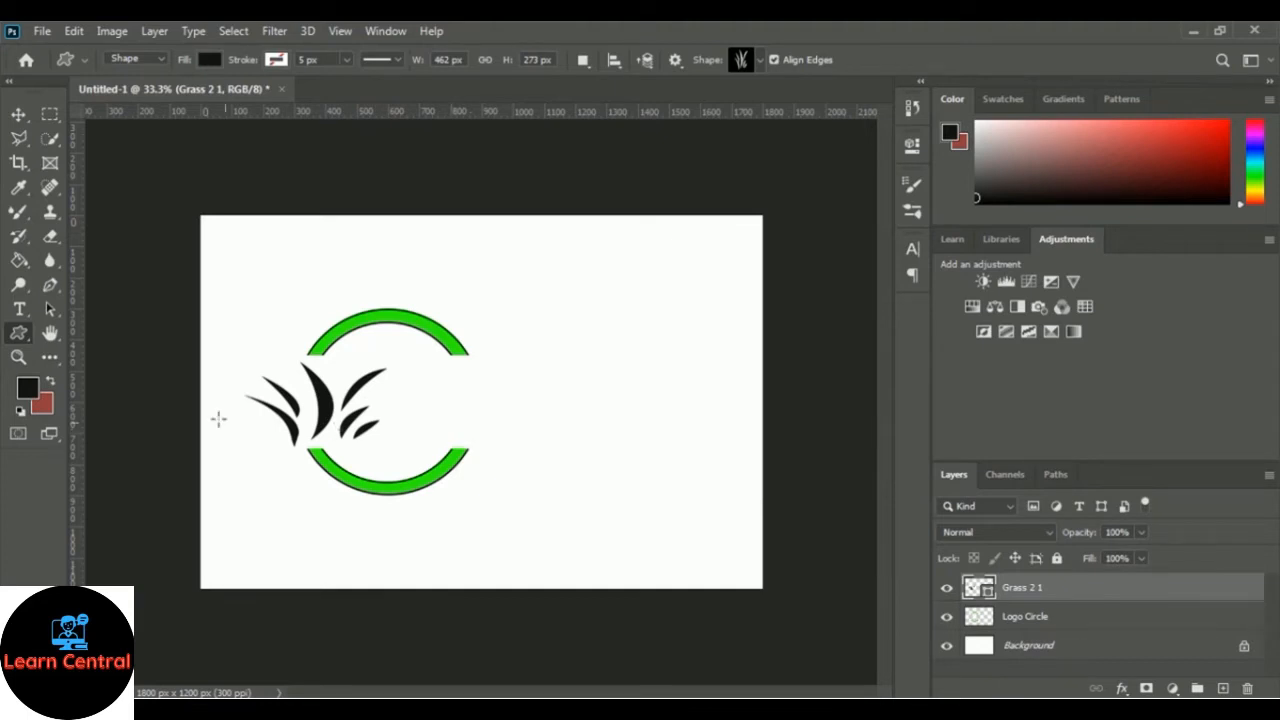
Add the text "Green" in black Ethnocentric Regular at 58 pt, starting from the ring's right side
{"action": "left_click", "coordinate": [19, 310]}
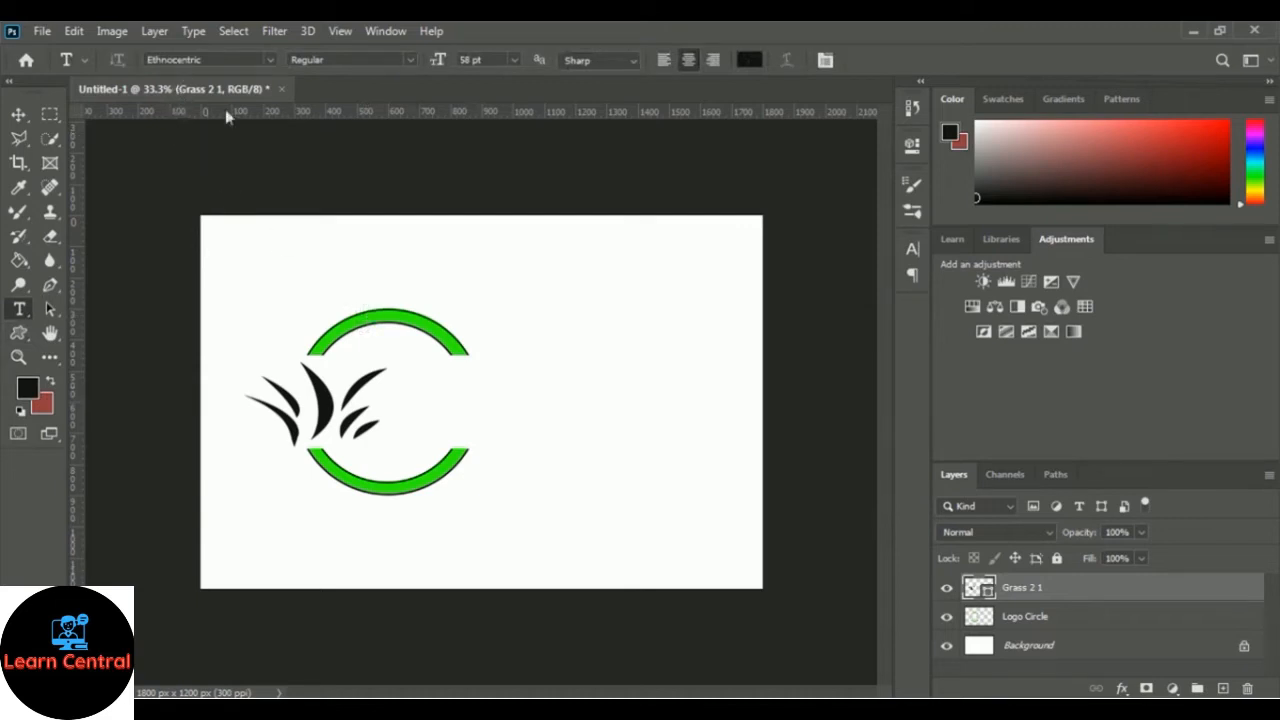
{"action": "left_click", "coordinate": [463, 381]}
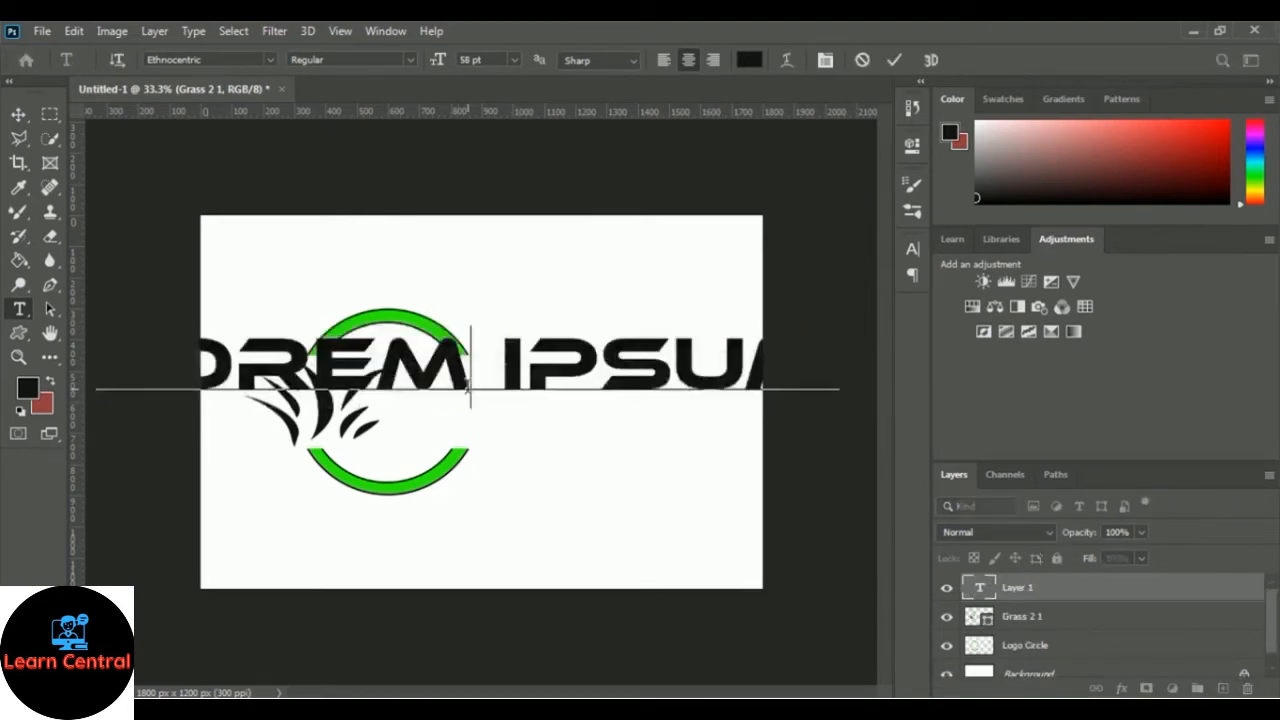
{"action": "key", "text": "ctrl+a"}
{"action": "key", "text": "Right"}
{"action": "type", "text": "GREEN"}
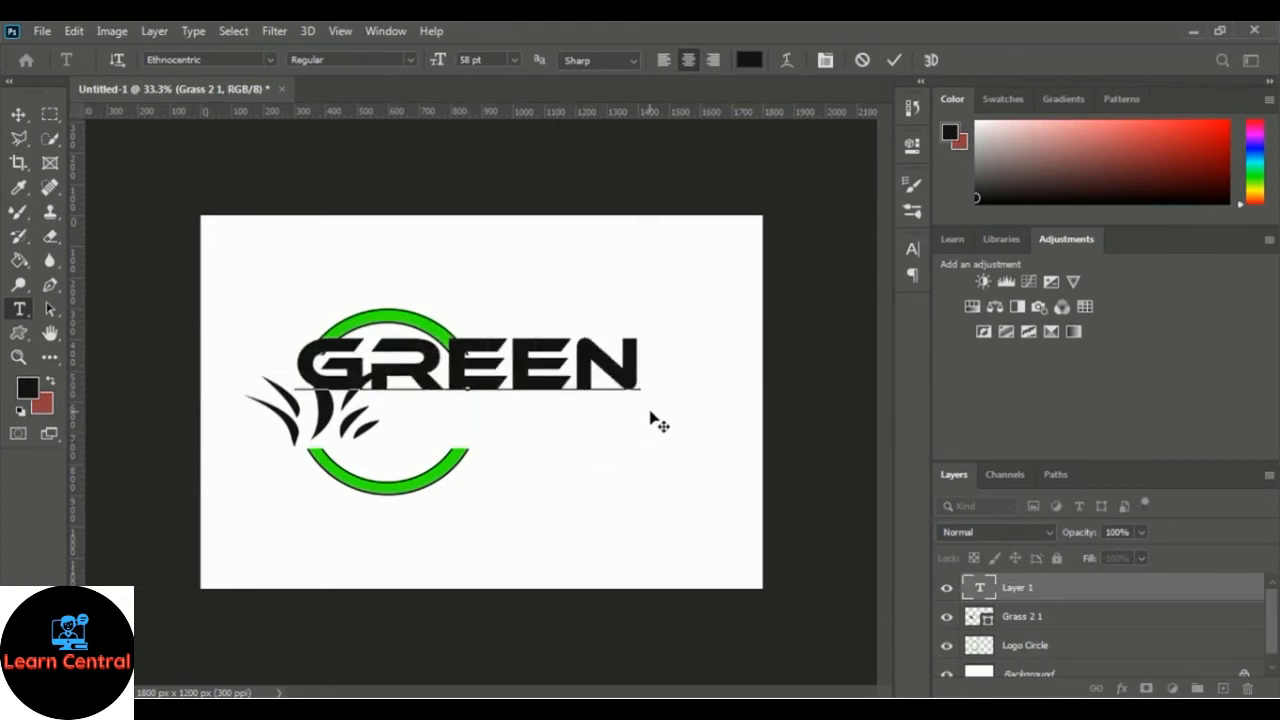
{"action": "left_click", "coordinate": [894, 58]}
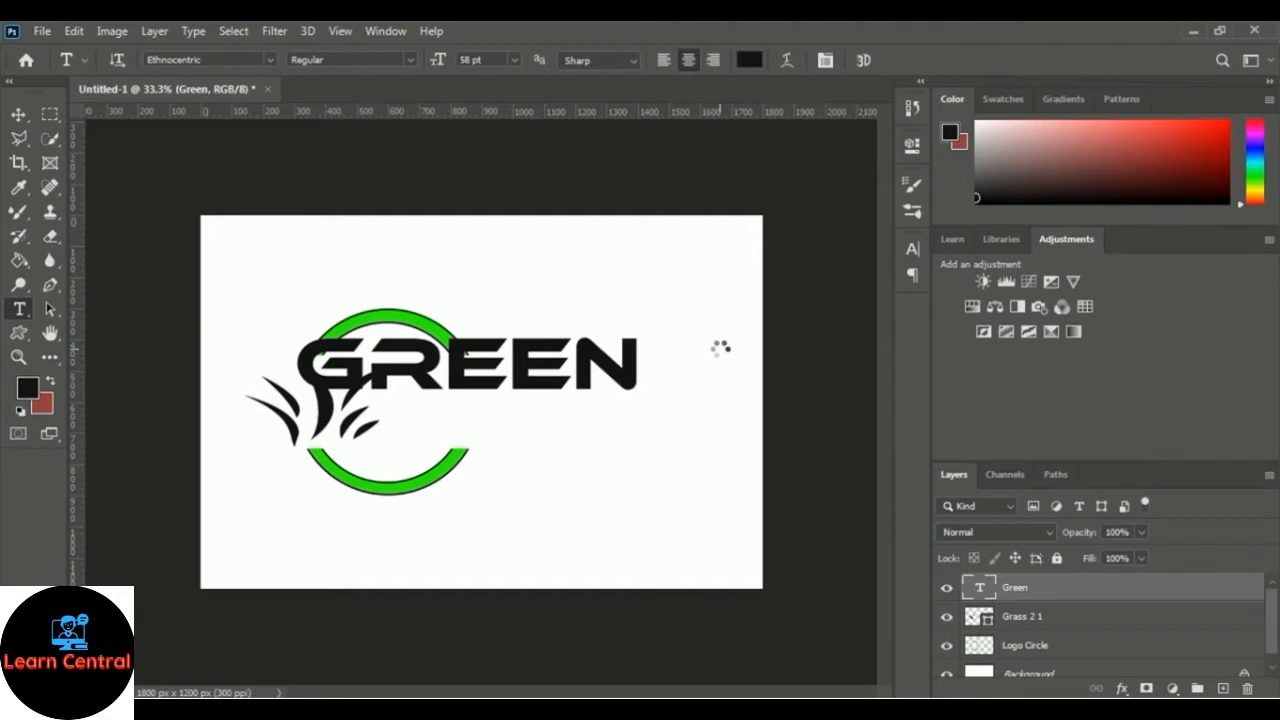
Move the Green text just right of the grass shape, centred at about X 1149 px and Y 566 px
{"action": "key", "text": "ctrl+t"}
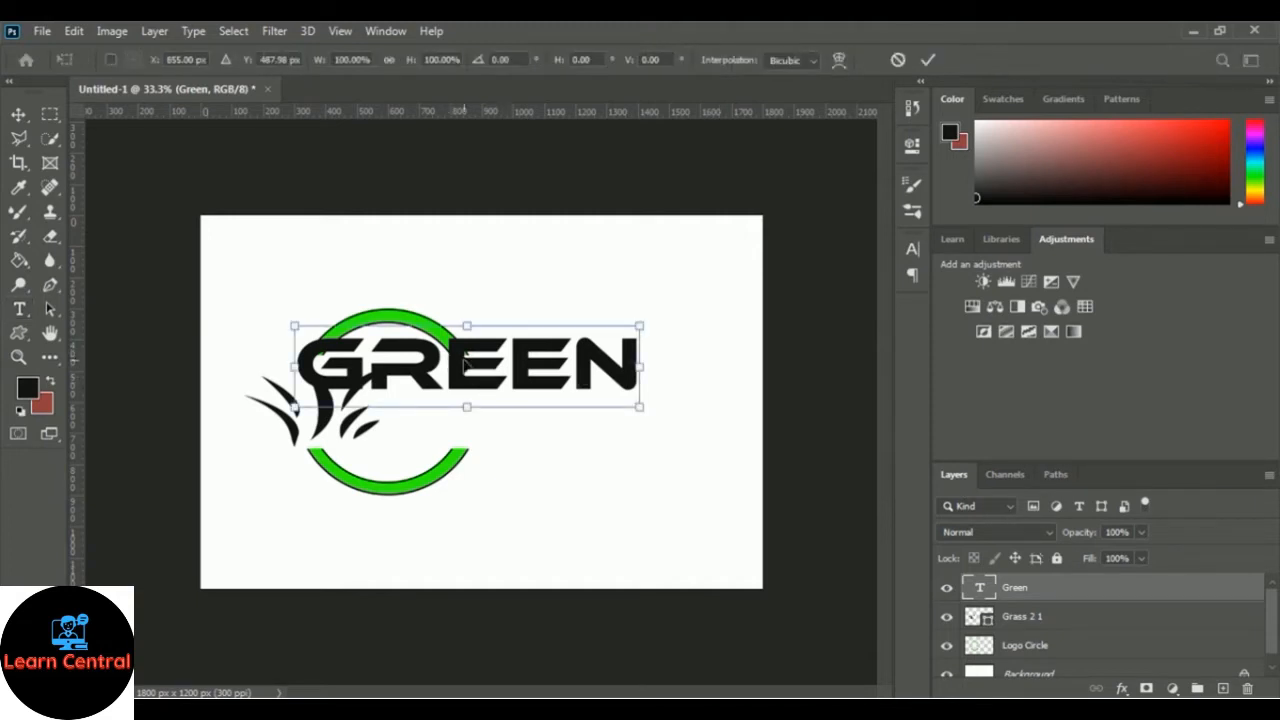
{"action": "left_click_drag", "start_coordinate": [465, 365], "coordinate": [551, 390]}
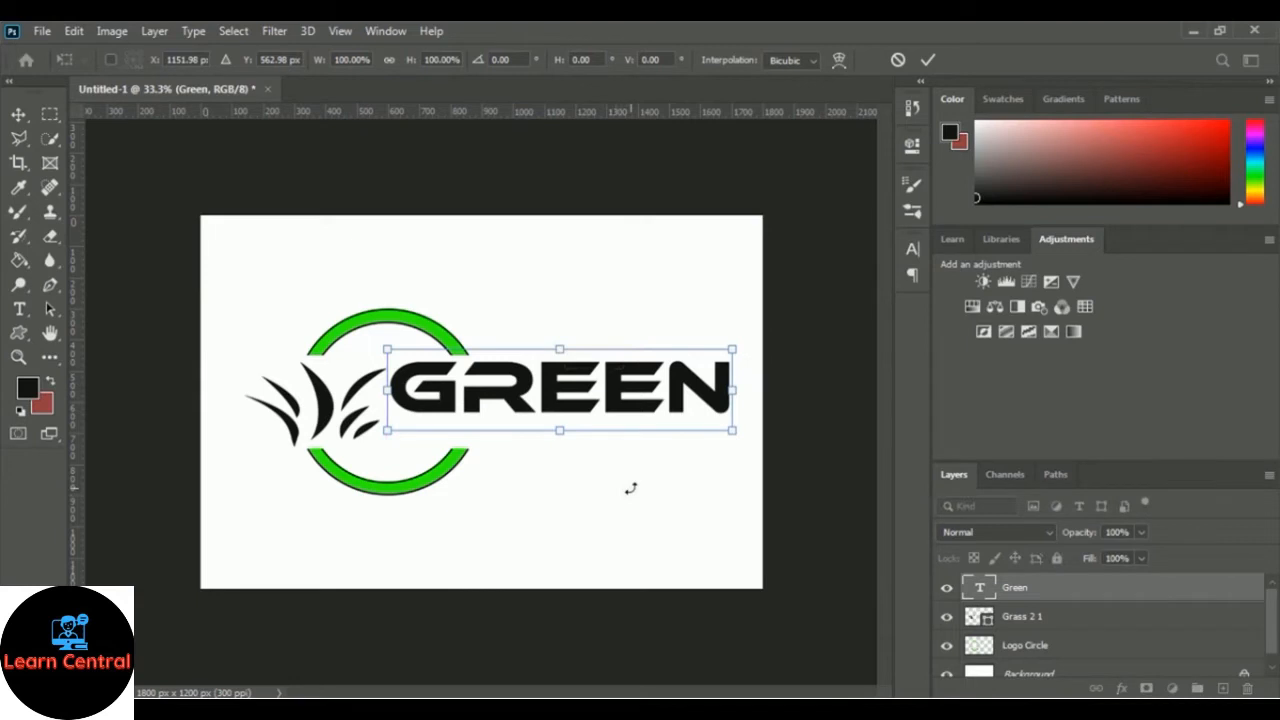
{"action": "key", "text": "Left"}
{"action": "key", "text": "Left"}
{"action": "key", "text": "Left"}
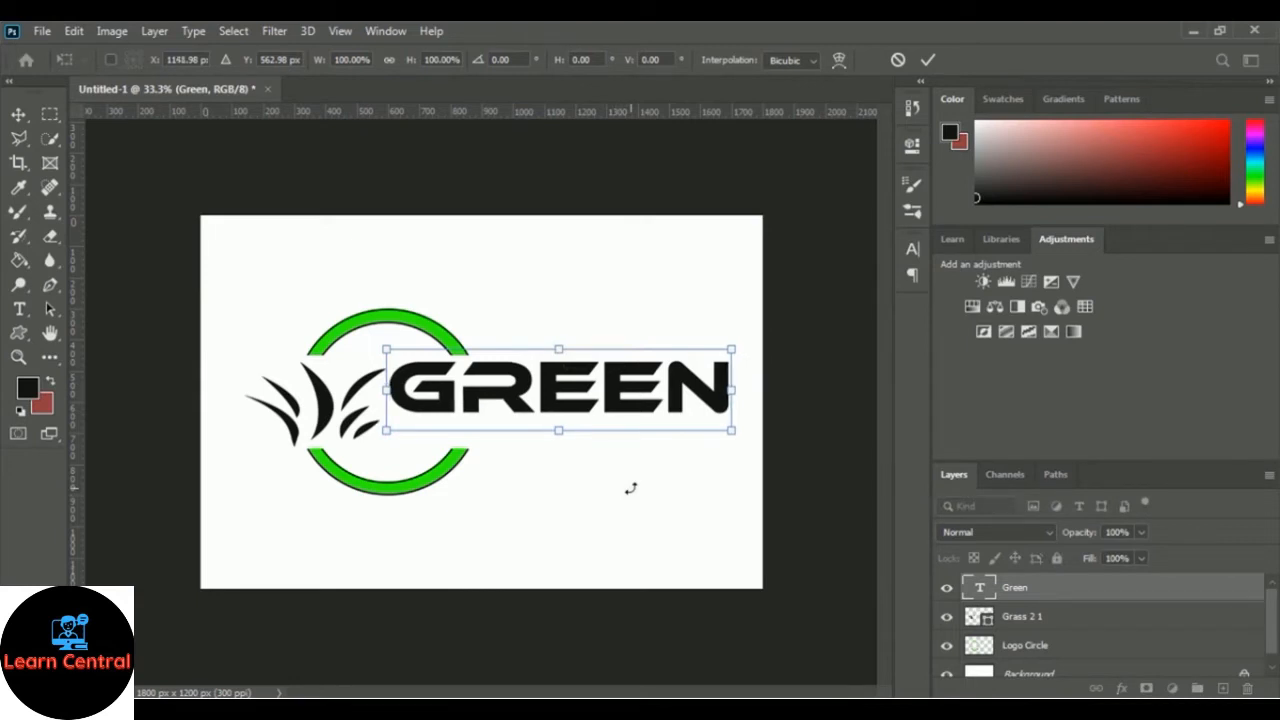
{"action": "key", "text": "Up"}
{"action": "key", "text": "Up"}
{"action": "key", "text": "Up"}
{"action": "key", "text": "Down"}
{"action": "key", "text": "Down"}
{"action": "key", "text": "Down"}
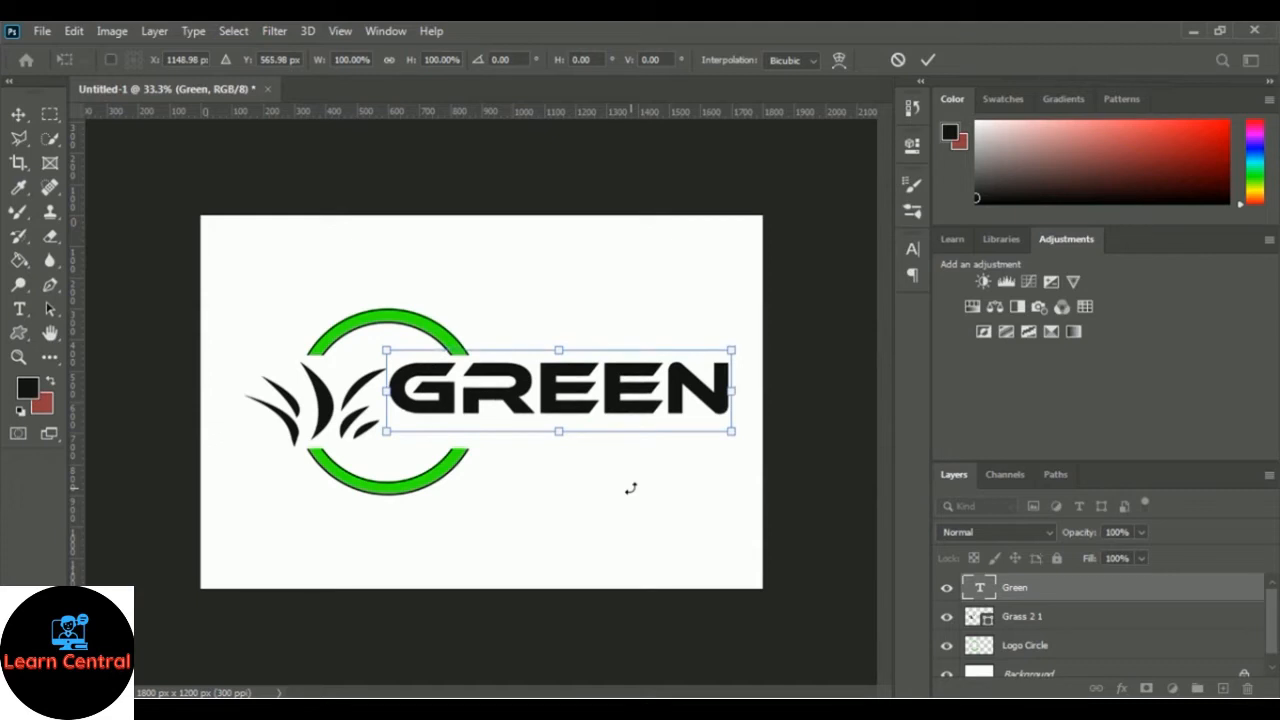
{"action": "left_click", "coordinate": [926, 60]}
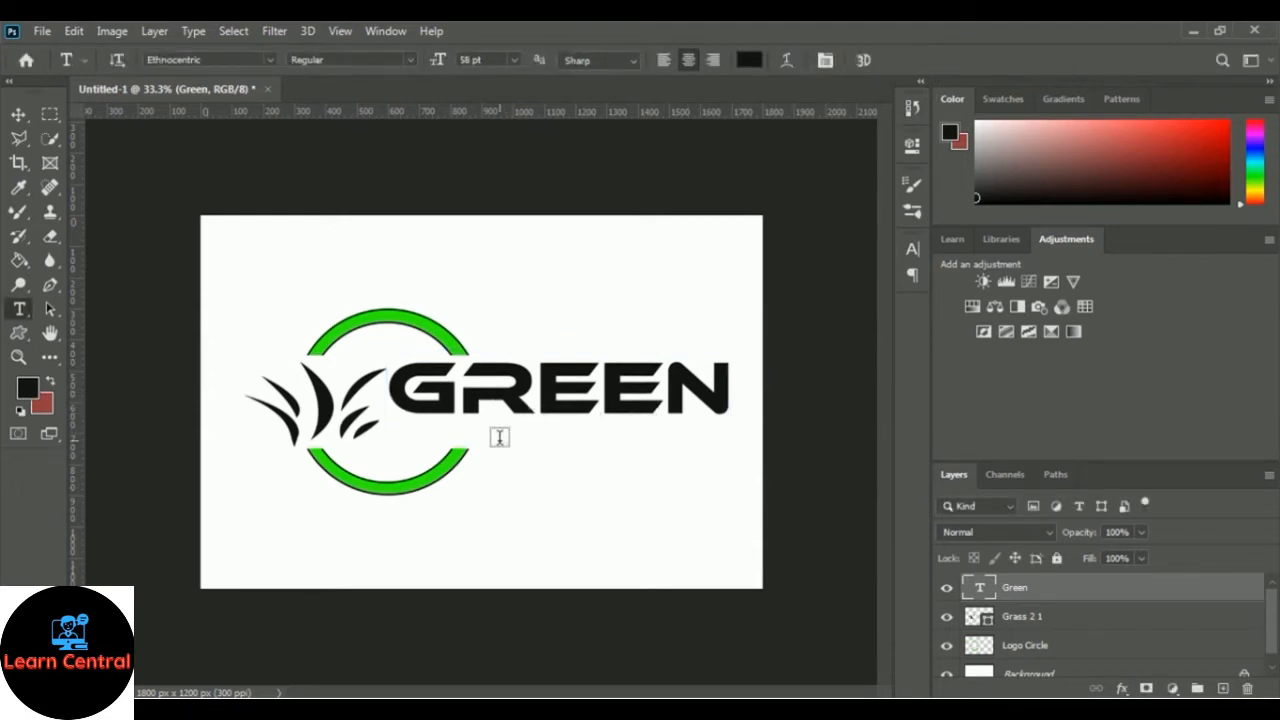
Add the text "vegetable" beneath the word Green and set its font size to 16 pt
{"action": "left_click", "coordinate": [547, 436]}
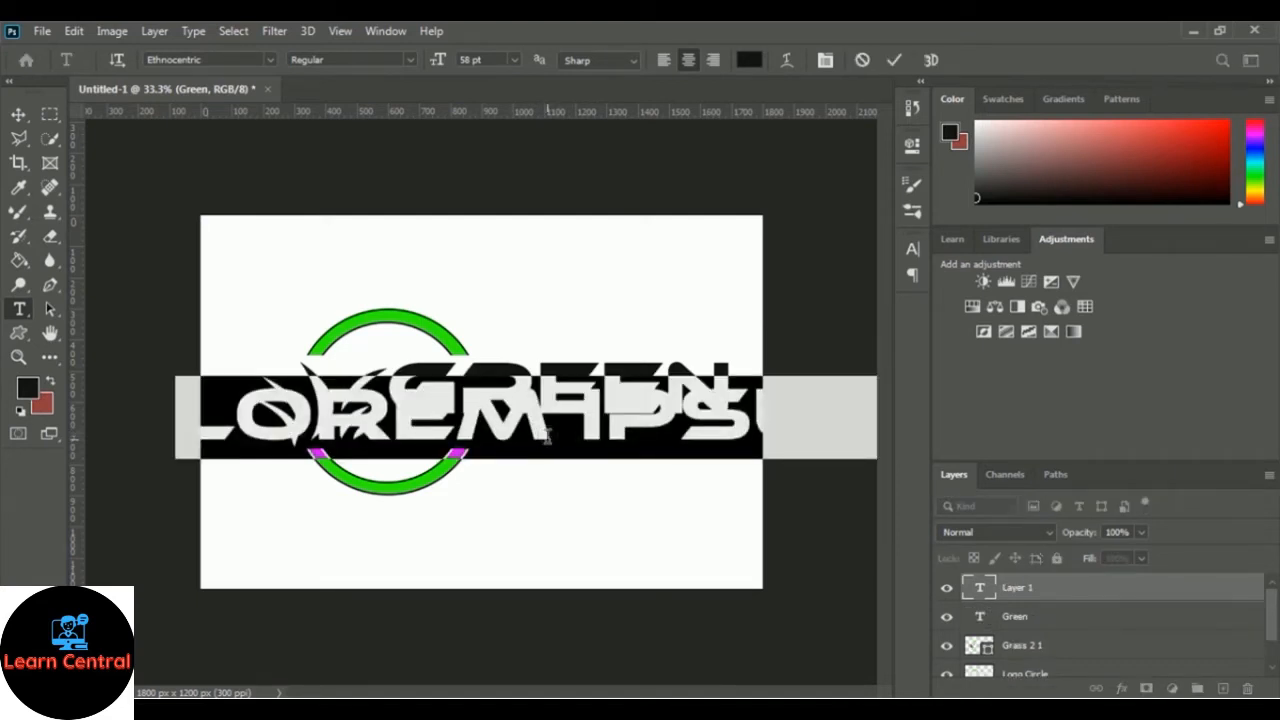
{"action": "type", "text": "VEGETABL"}
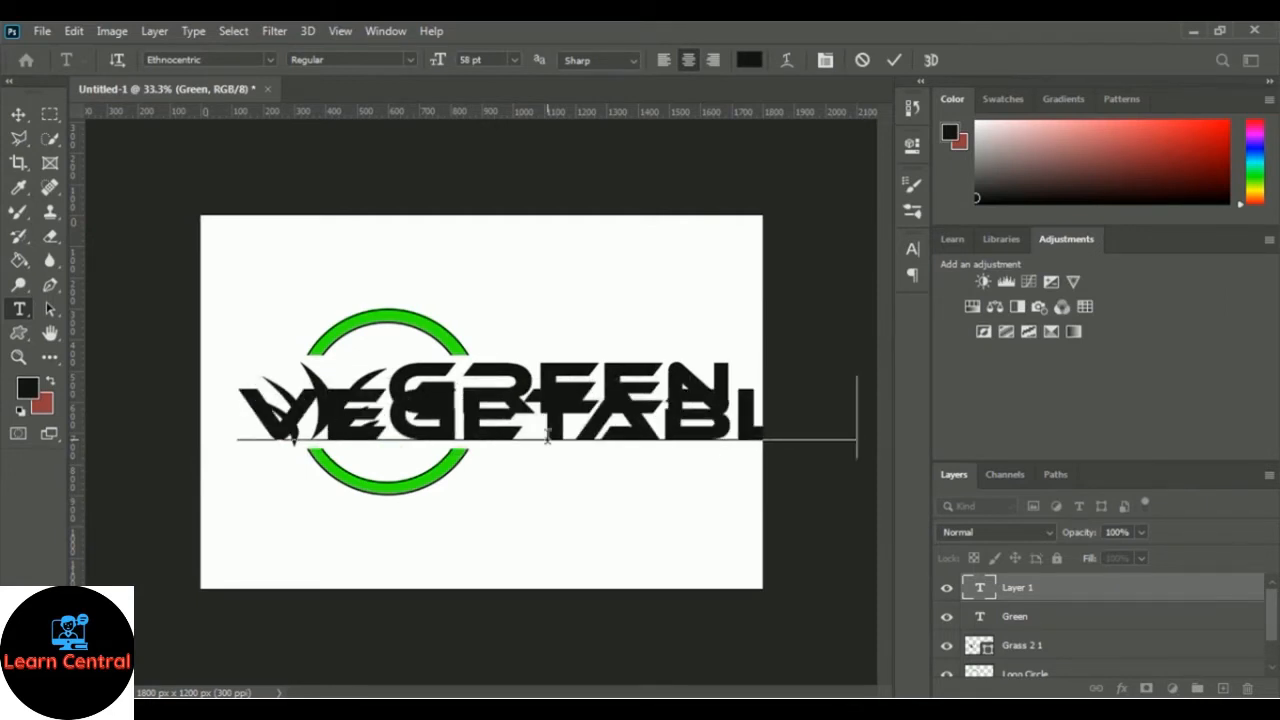
{"action": "key", "text": "ctrl"}
{"action": "key", "text": "ctrl"}
{"action": "key", "text": "ctrl+a"}
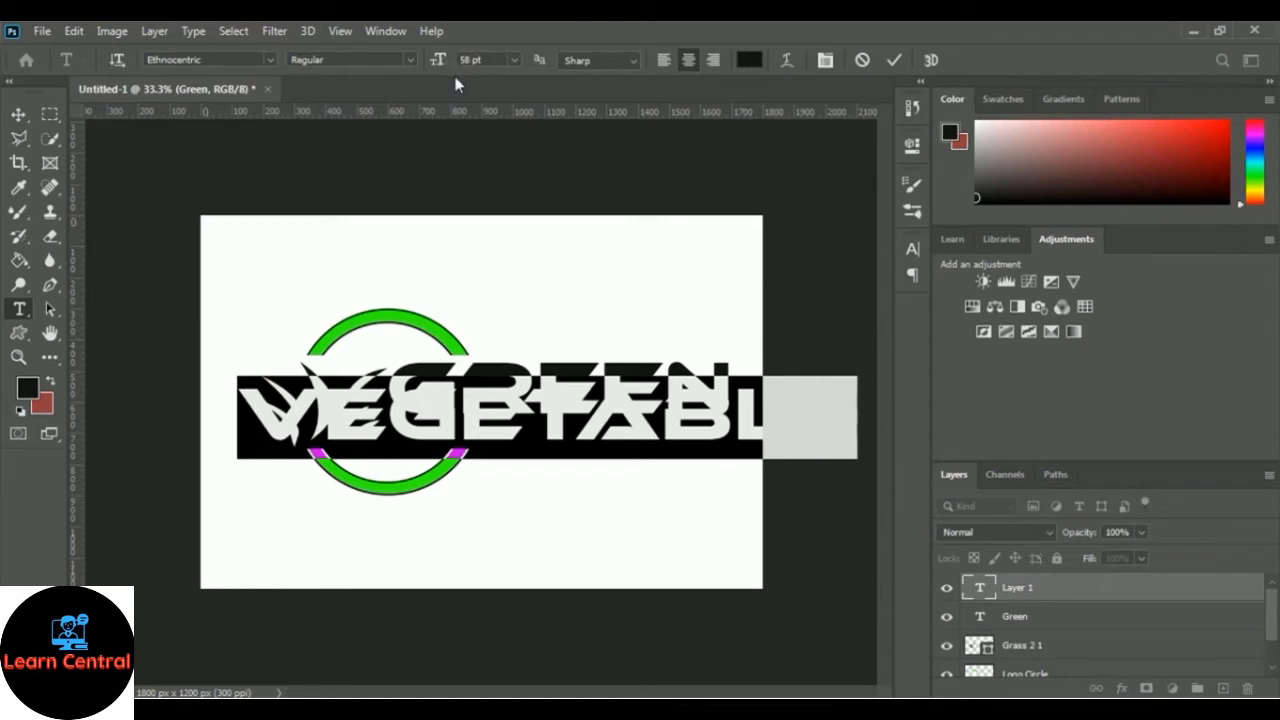
{"action": "left_click", "coordinate": [515, 60]}
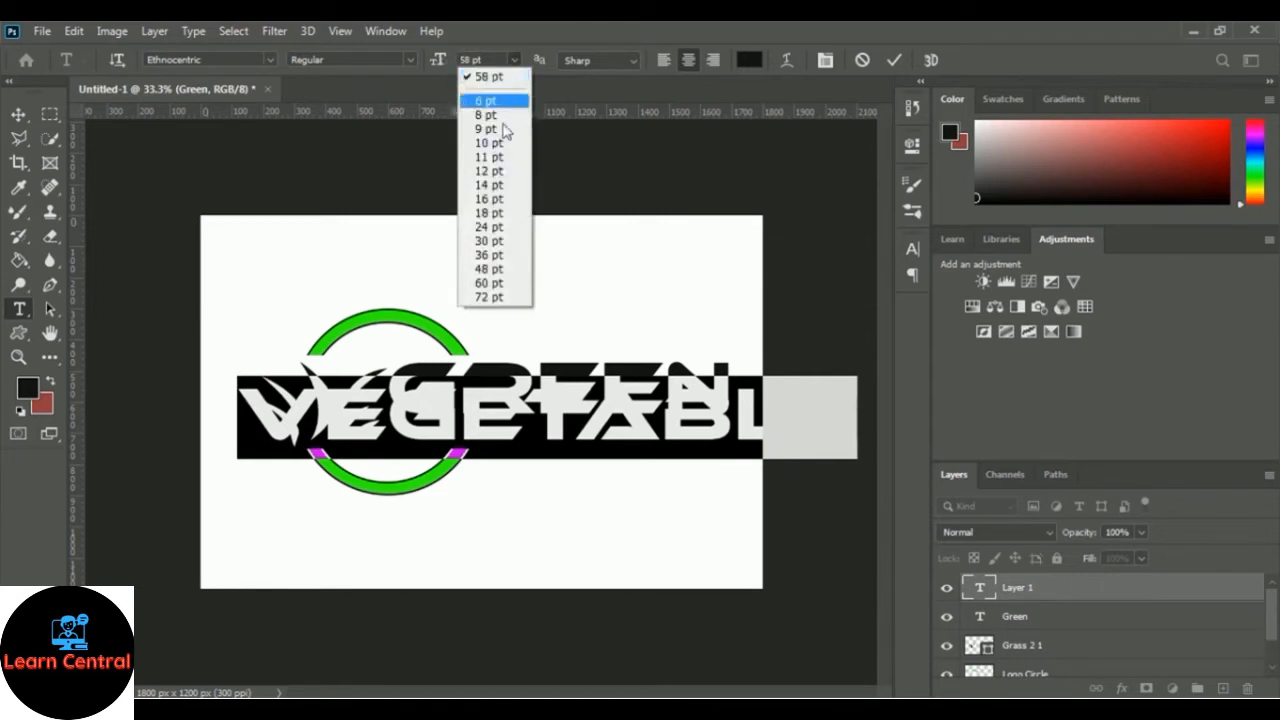
{"action": "left_click", "coordinate": [497, 200]}
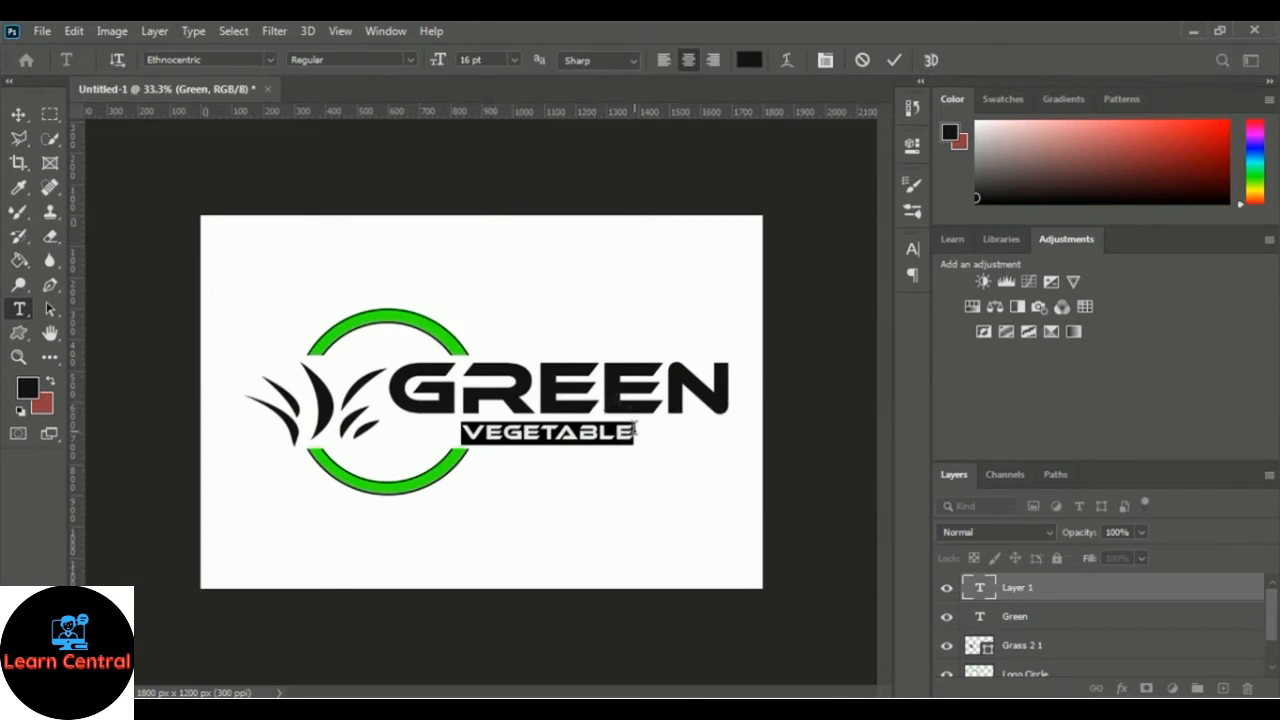
{"action": "left_click", "coordinate": [634, 431]}
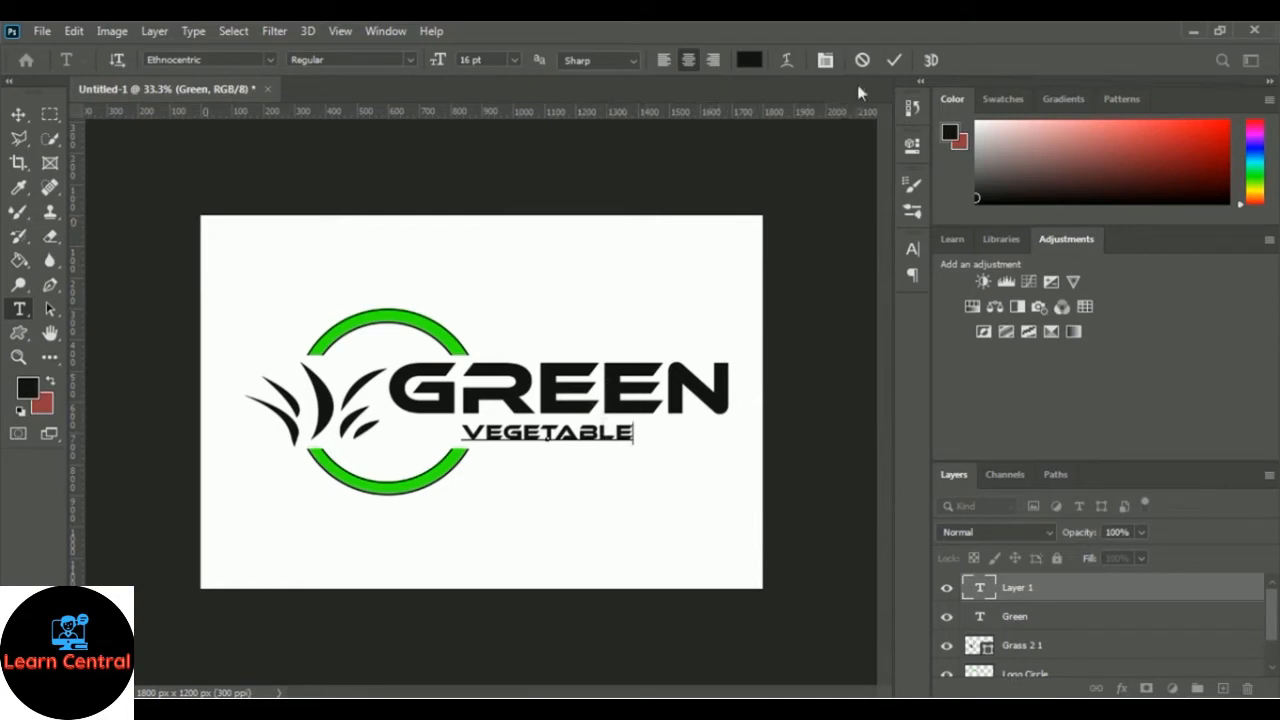
{"action": "left_click", "coordinate": [895, 59]}
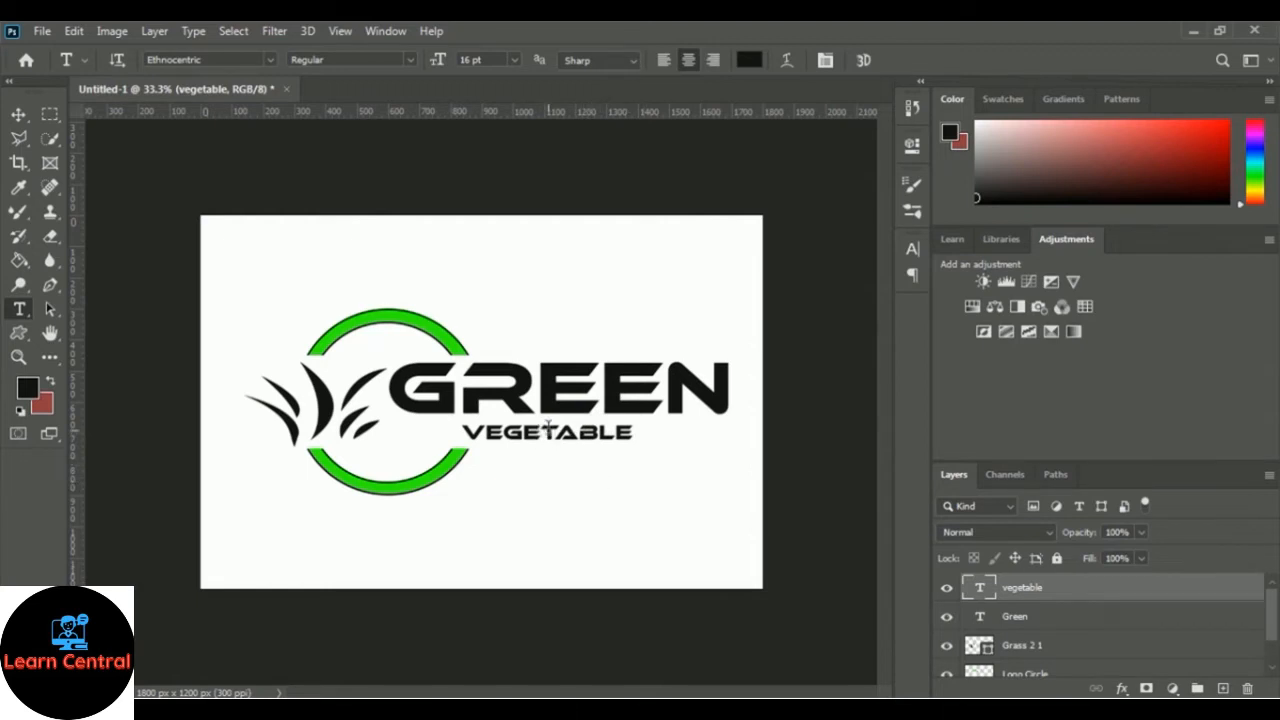
Set the vegetable text's tracking to 1040 so it spreads out beneath the word Green
{"action": "left_click", "coordinate": [913, 147]}
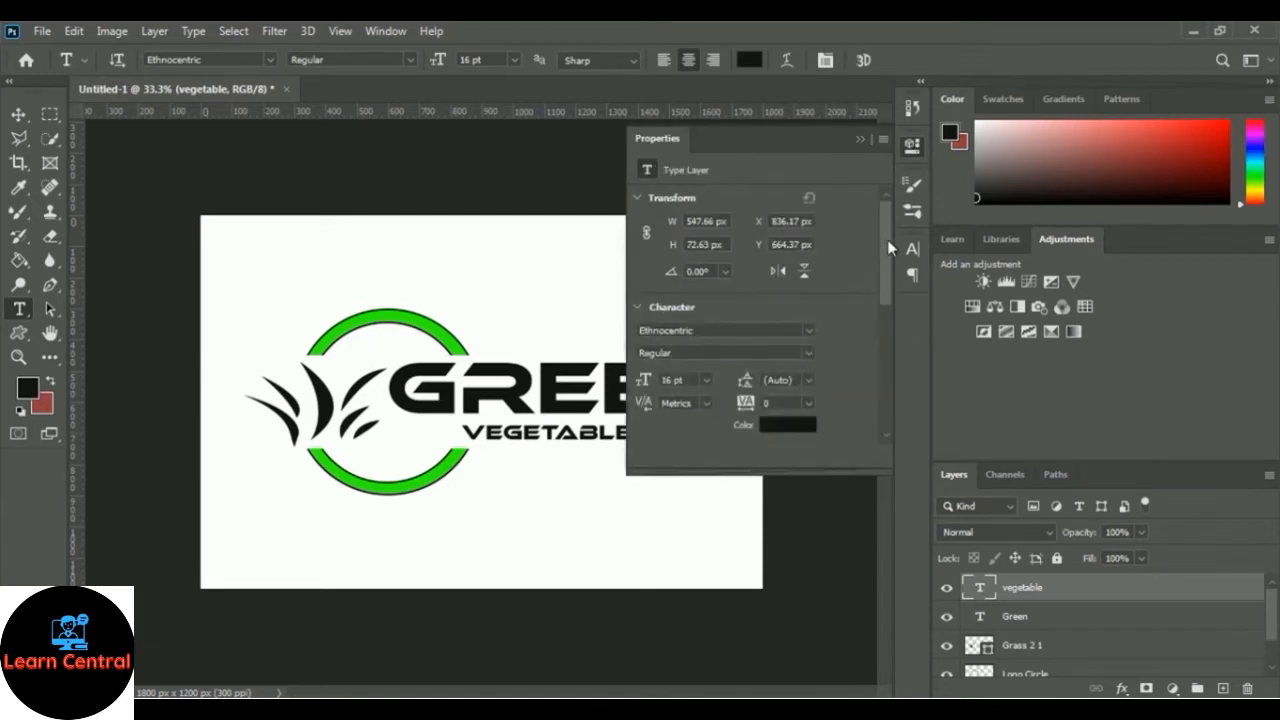
{"action": "scroll", "coordinate": [887, 246], "scroll_direction": "down", "scroll_amount": 3}
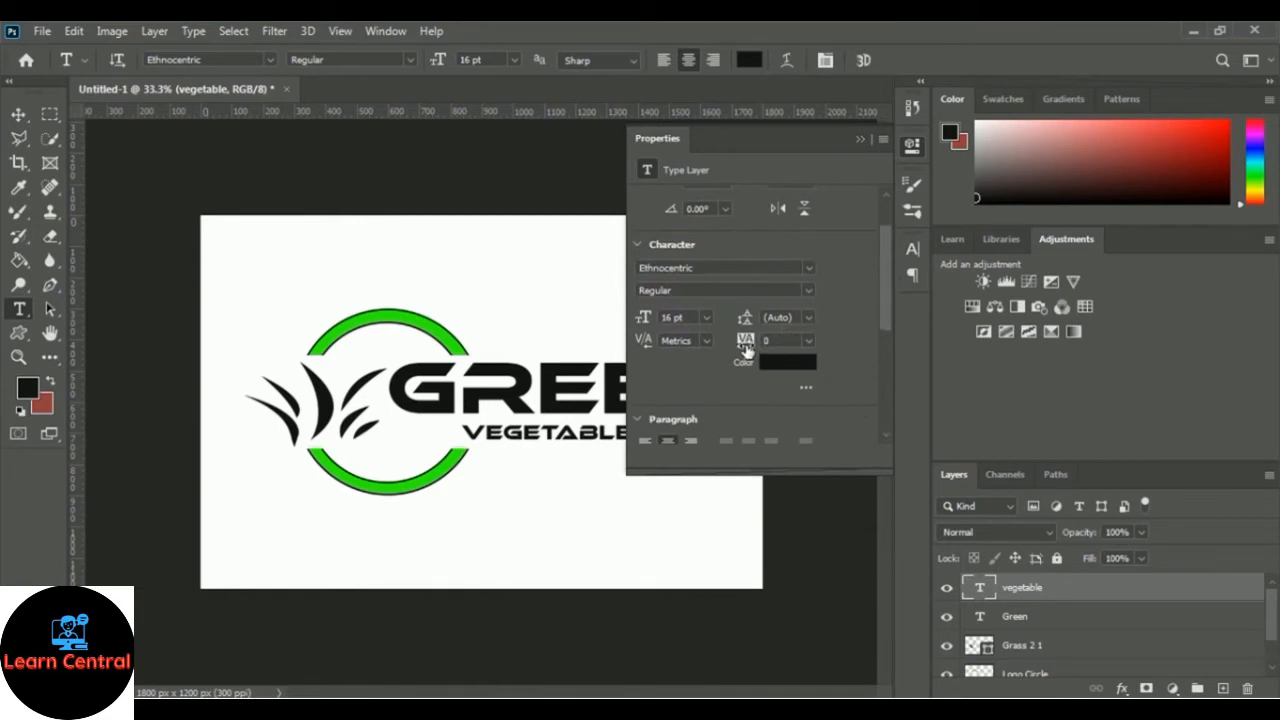
{"action": "left_click_drag", "start_coordinate": [745, 345], "coordinate": [801, 345]}
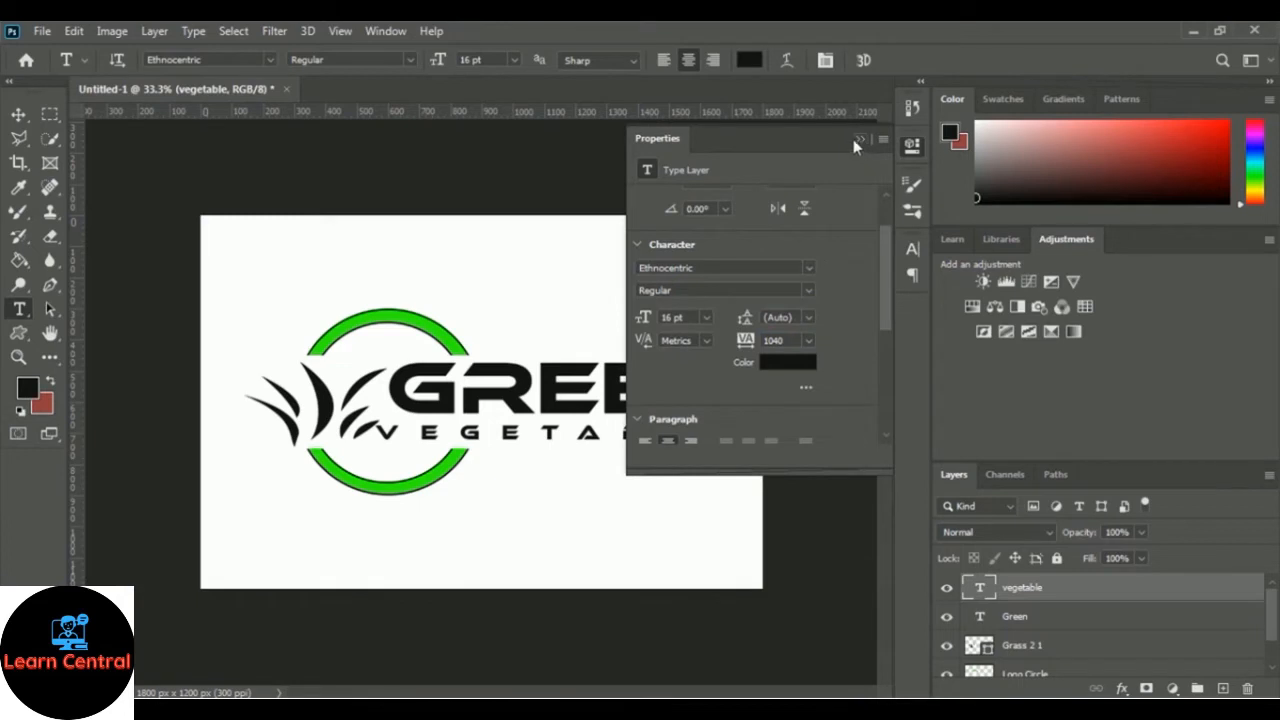
{"action": "left_click", "coordinate": [862, 139]}
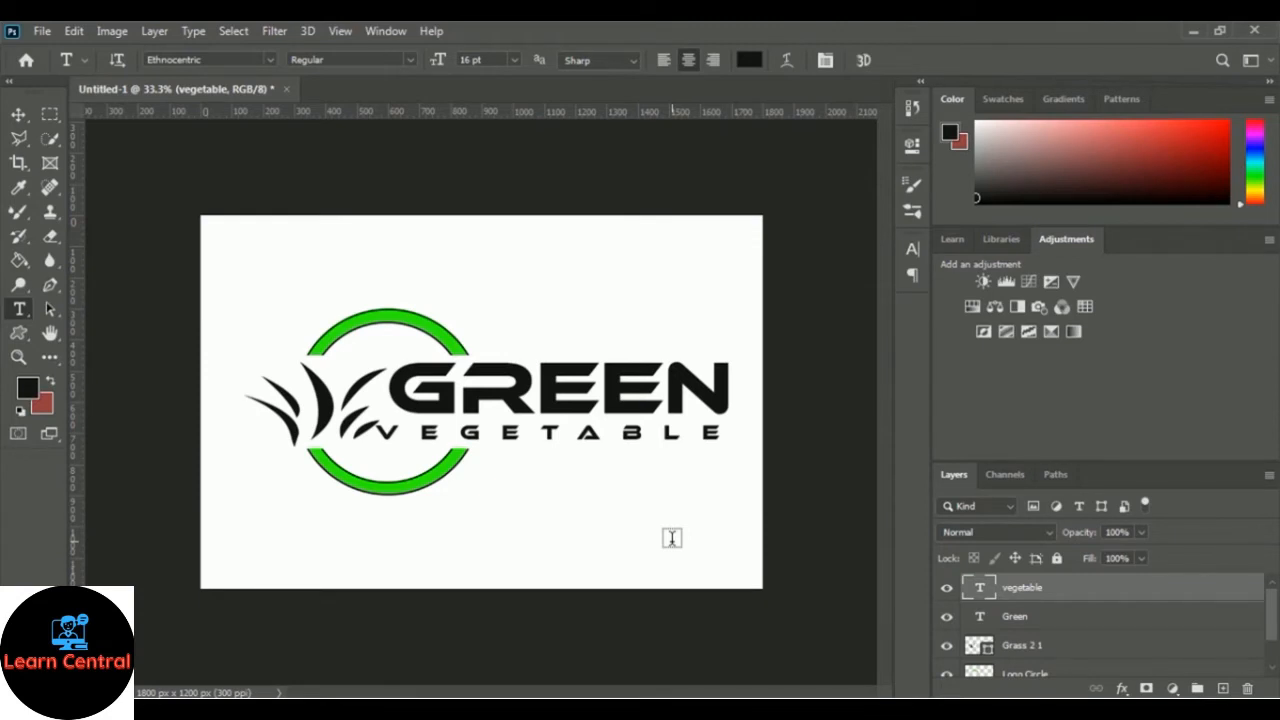
Transform the vegetable text to 99.20% width, centred at about X 1185 px, so it starts in line with the word Green
{"action": "key", "text": "ctrl+t"}
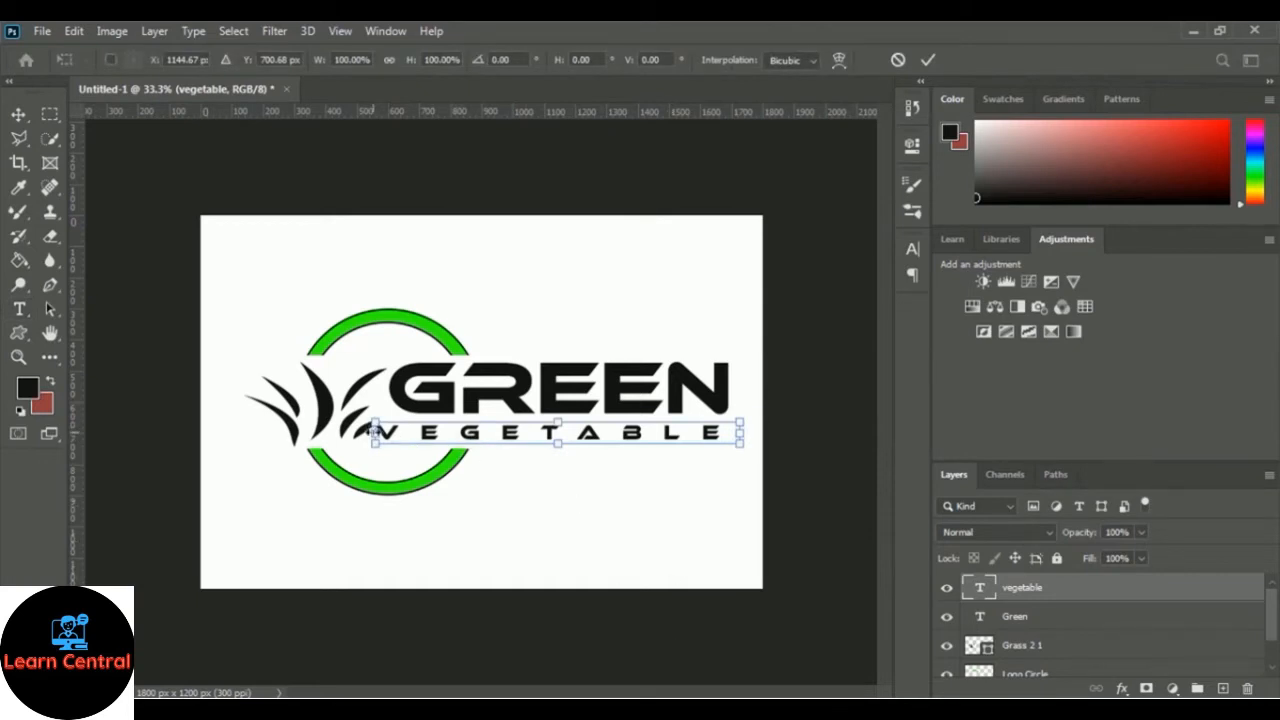
{"action": "left_click_drag", "start_coordinate": [375, 432], "coordinate": [388, 432]}
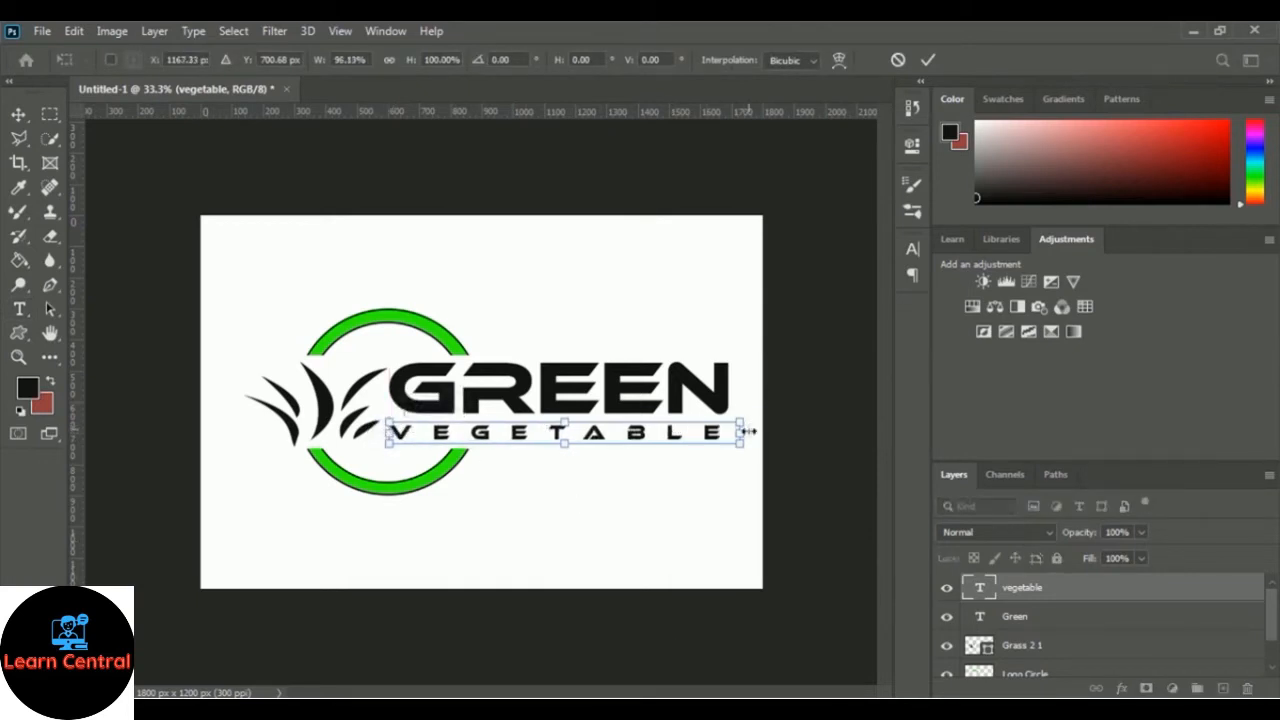
{"action": "left_click_drag", "start_coordinate": [740, 432], "coordinate": [752, 432]}
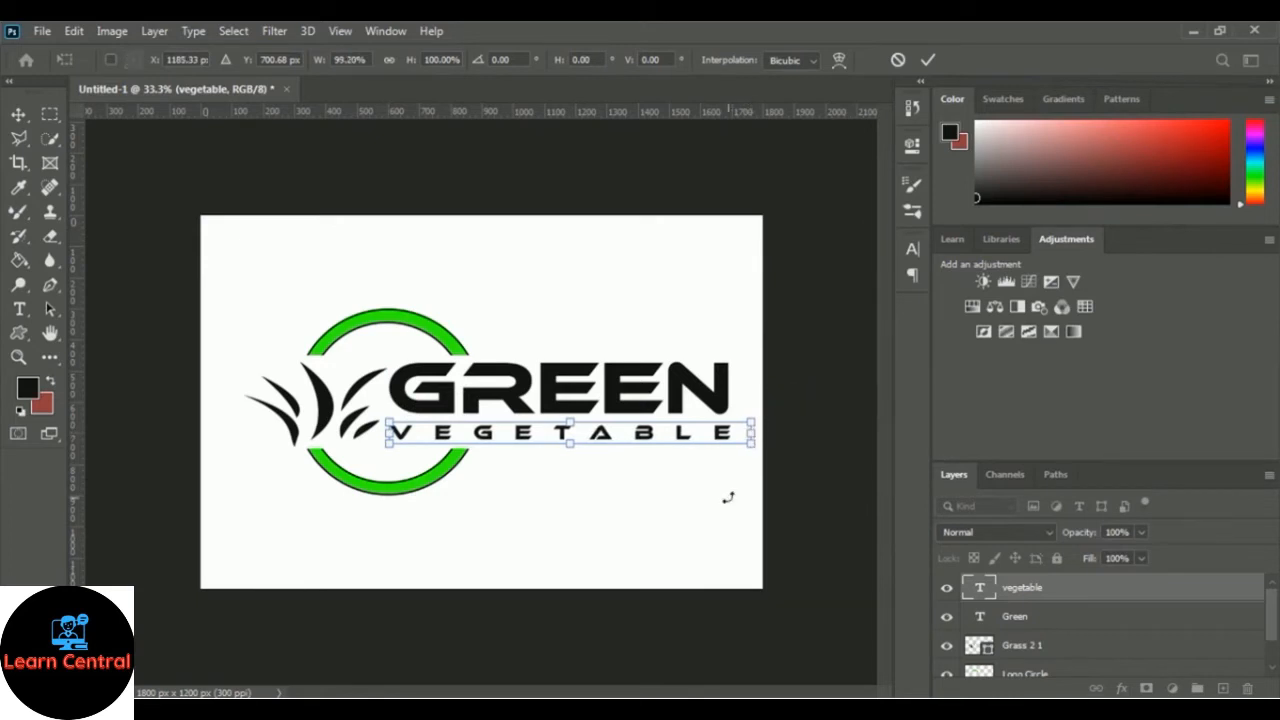
{"action": "left_click", "coordinate": [927, 62]}
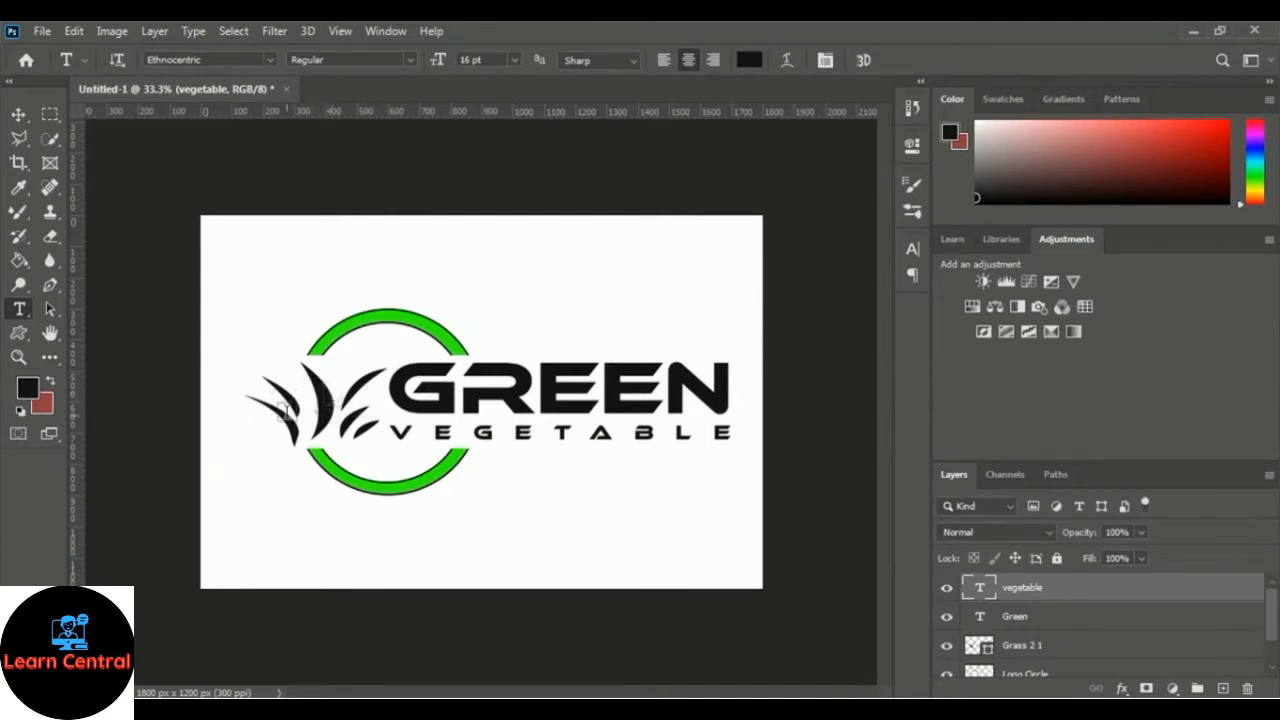
Add a Gradient Overlay layer style to the Grass 2 1 layer
{"action": "left_click", "coordinate": [1022, 652]}
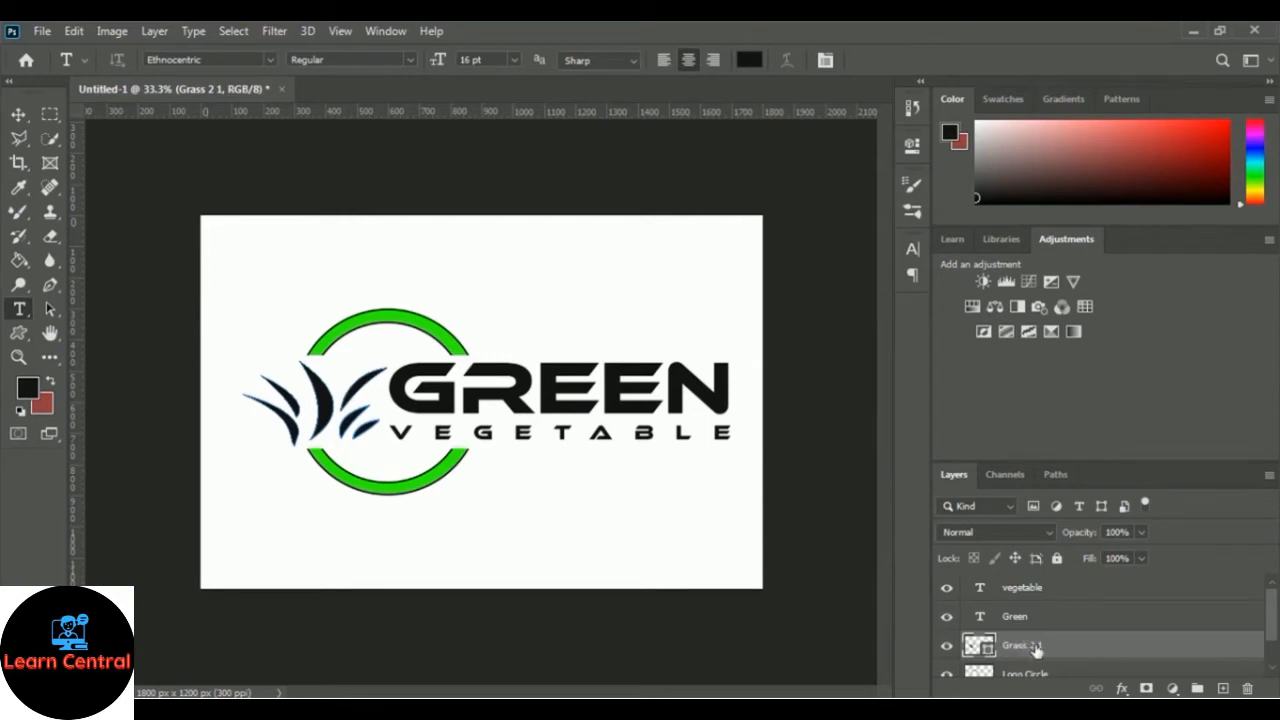
{"action": "right_click", "coordinate": [1036, 651]}
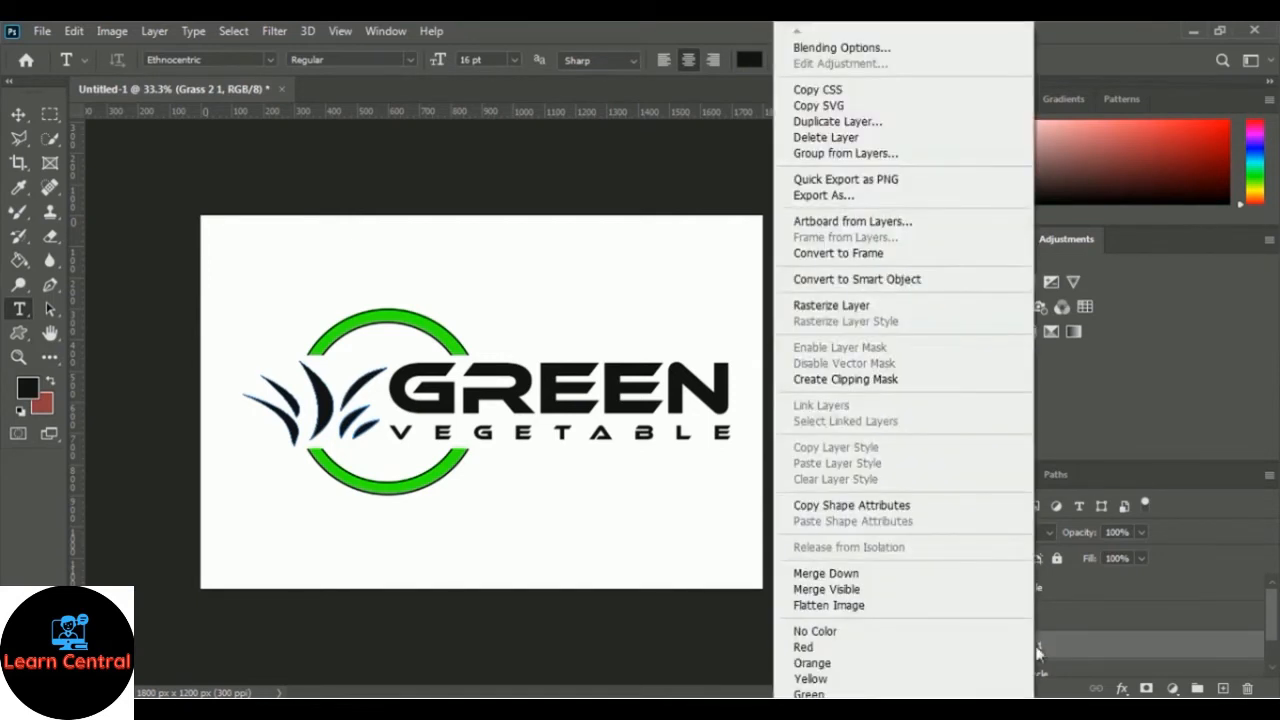
{"action": "left_click", "coordinate": [920, 50]}
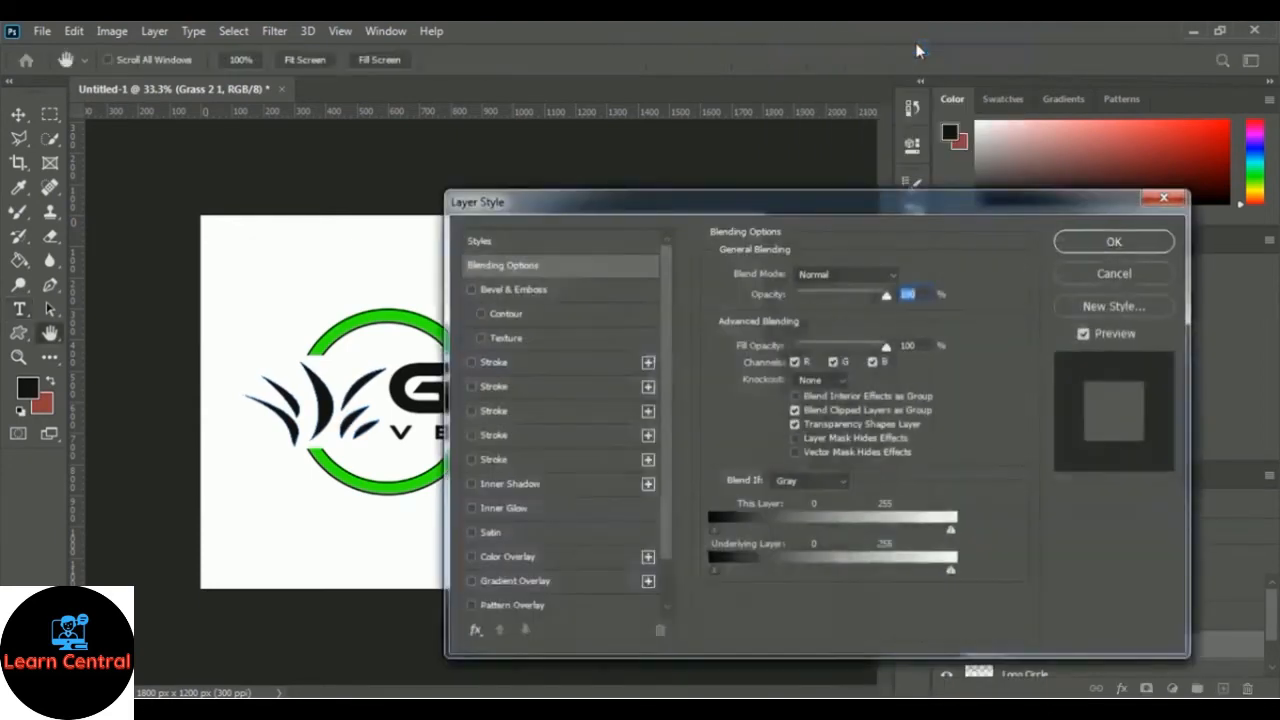
{"action": "left_click_drag", "start_coordinate": [770, 207], "coordinate": [1003, 104]}
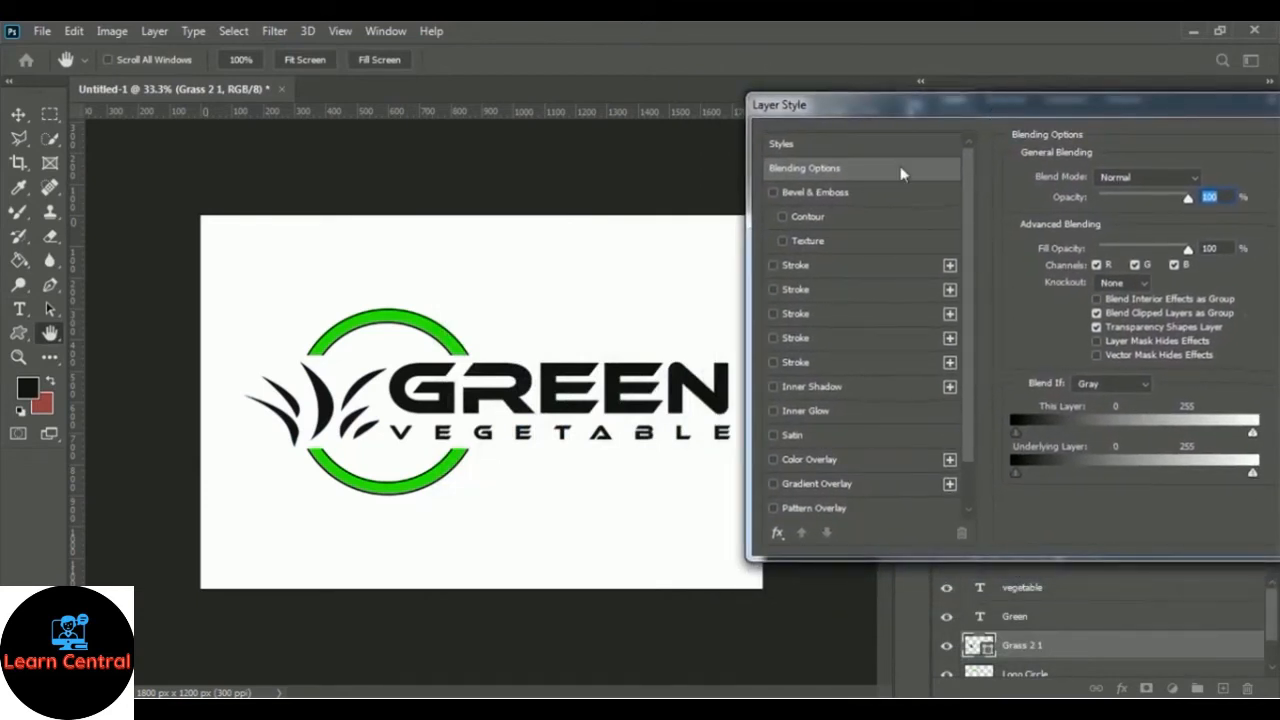
{"action": "left_click", "coordinate": [818, 486]}
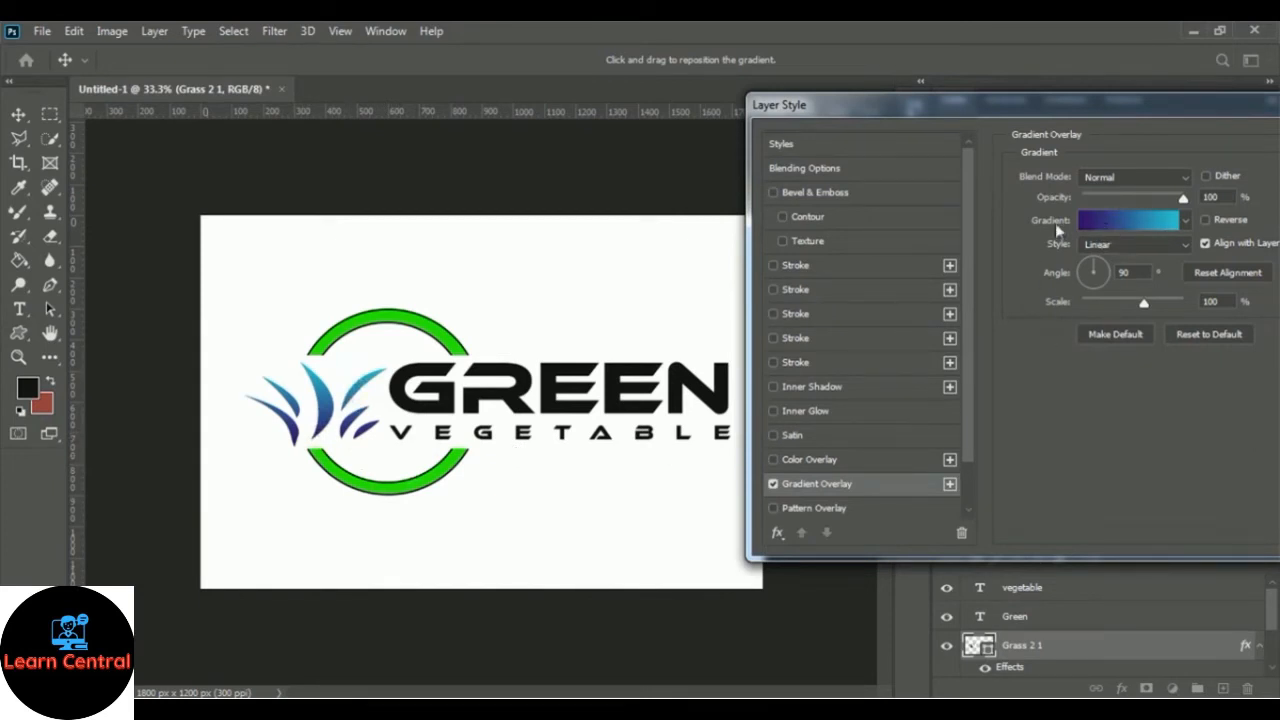
Try several presets from the Greens group for the grass's gradient overlay and settle on Green_19
{"action": "left_click", "coordinate": [1123, 219]}
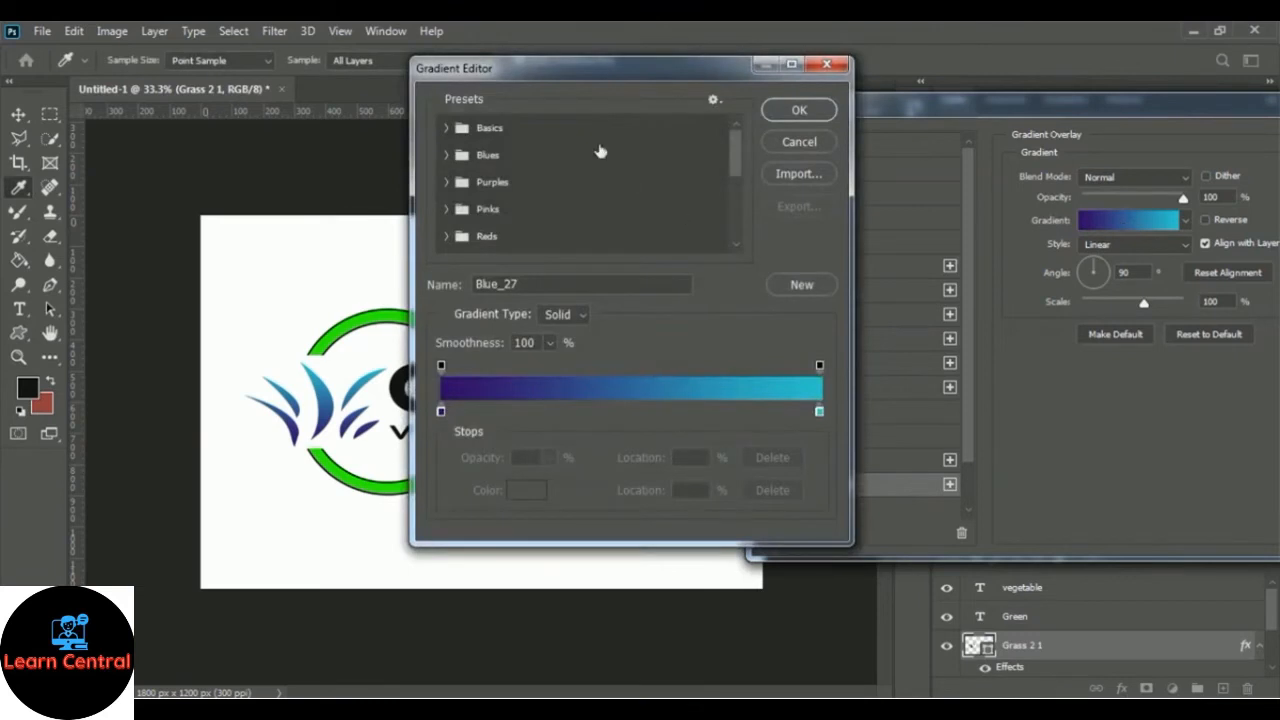
{"action": "left_click_drag", "start_coordinate": [587, 66], "coordinate": [880, 139]}
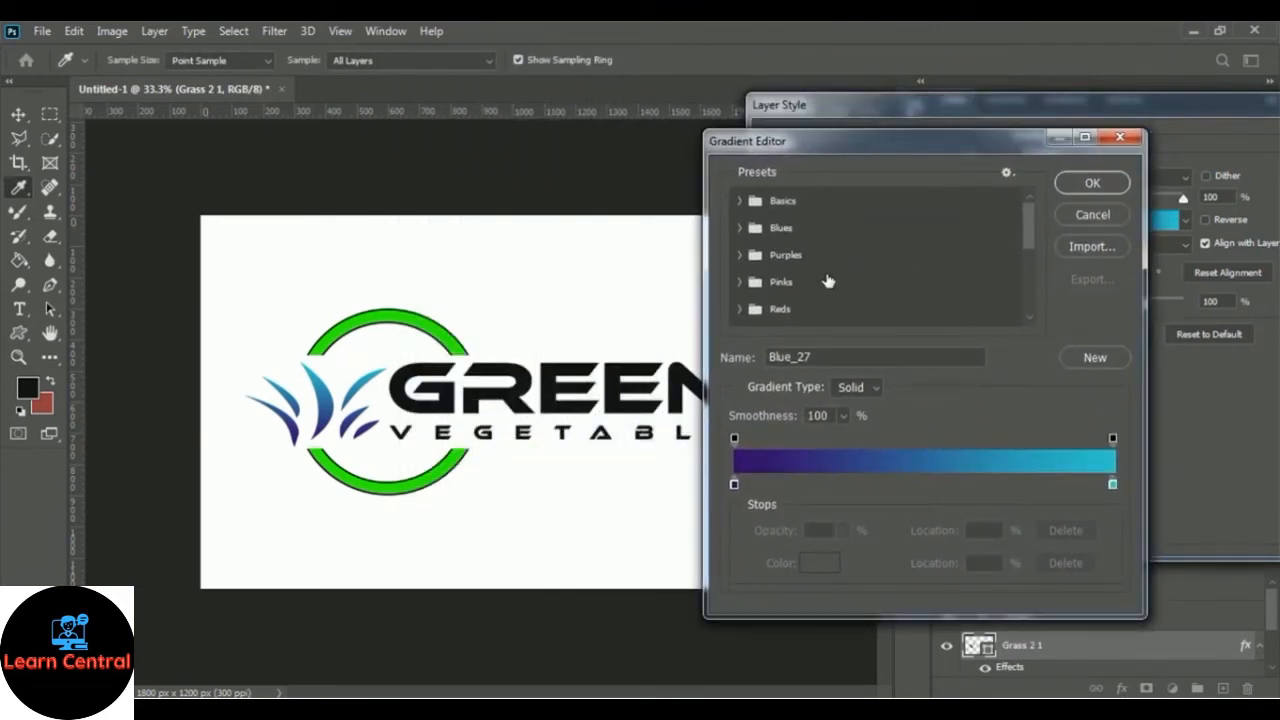
{"action": "left_click_drag", "start_coordinate": [1030, 226], "coordinate": [1036, 258]}
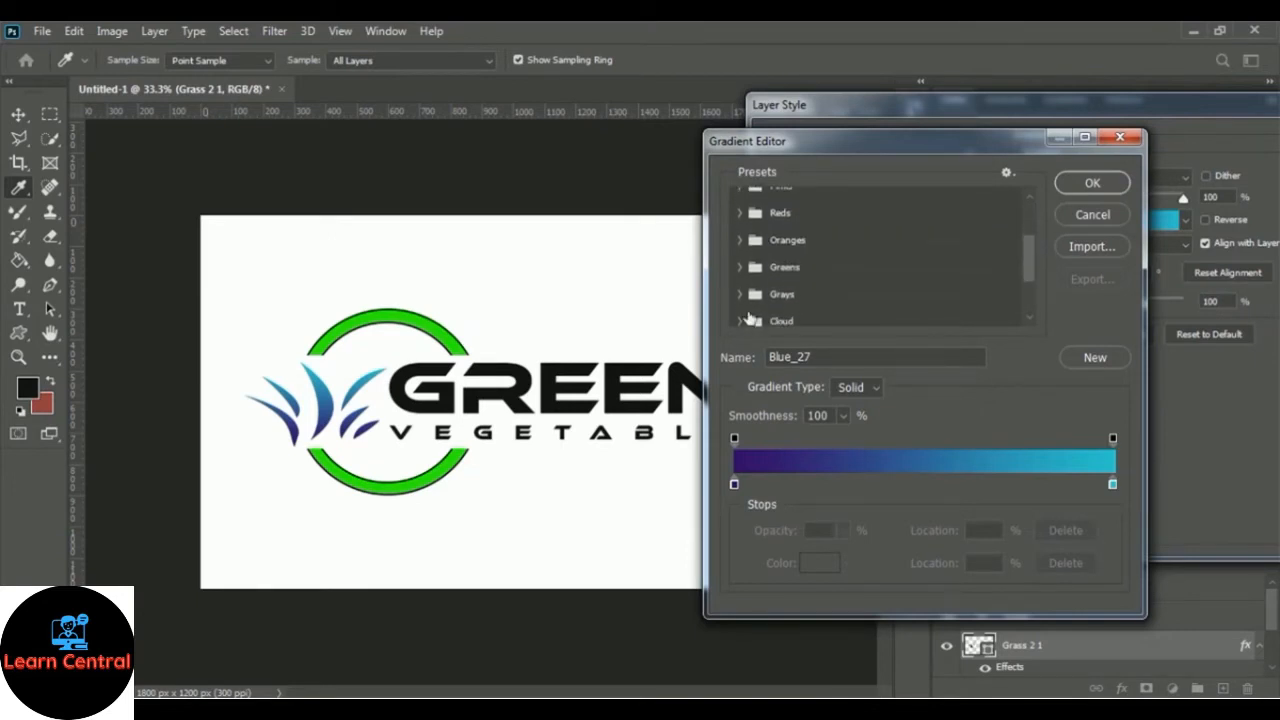
{"action": "left_click", "coordinate": [740, 268]}
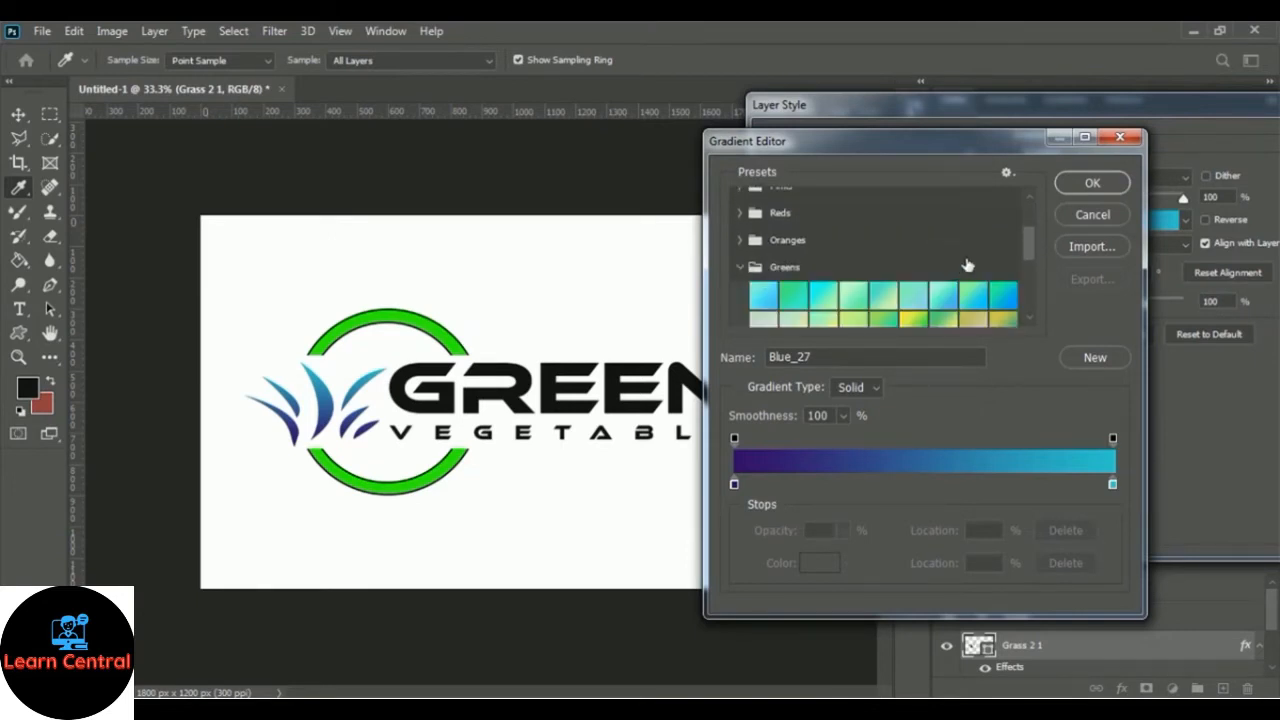
{"action": "left_click_drag", "start_coordinate": [1028, 244], "coordinate": [1032, 258]}
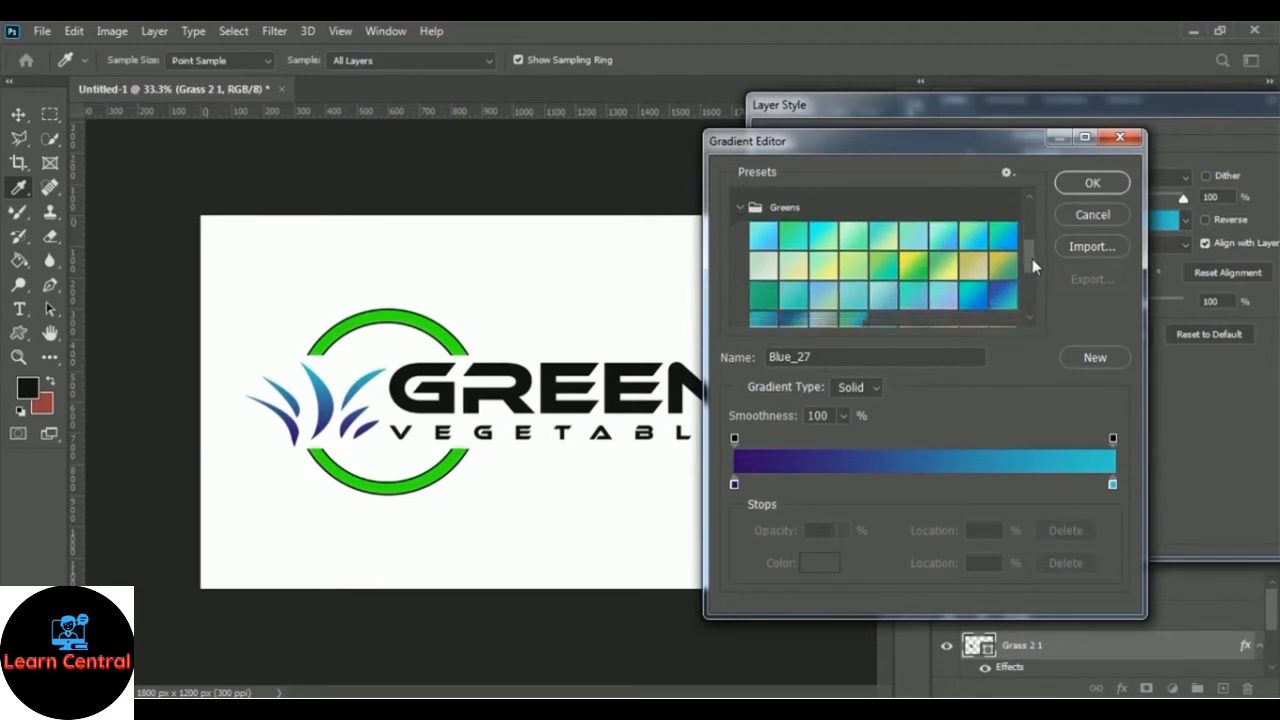
{"action": "left_click", "coordinate": [764, 242]}
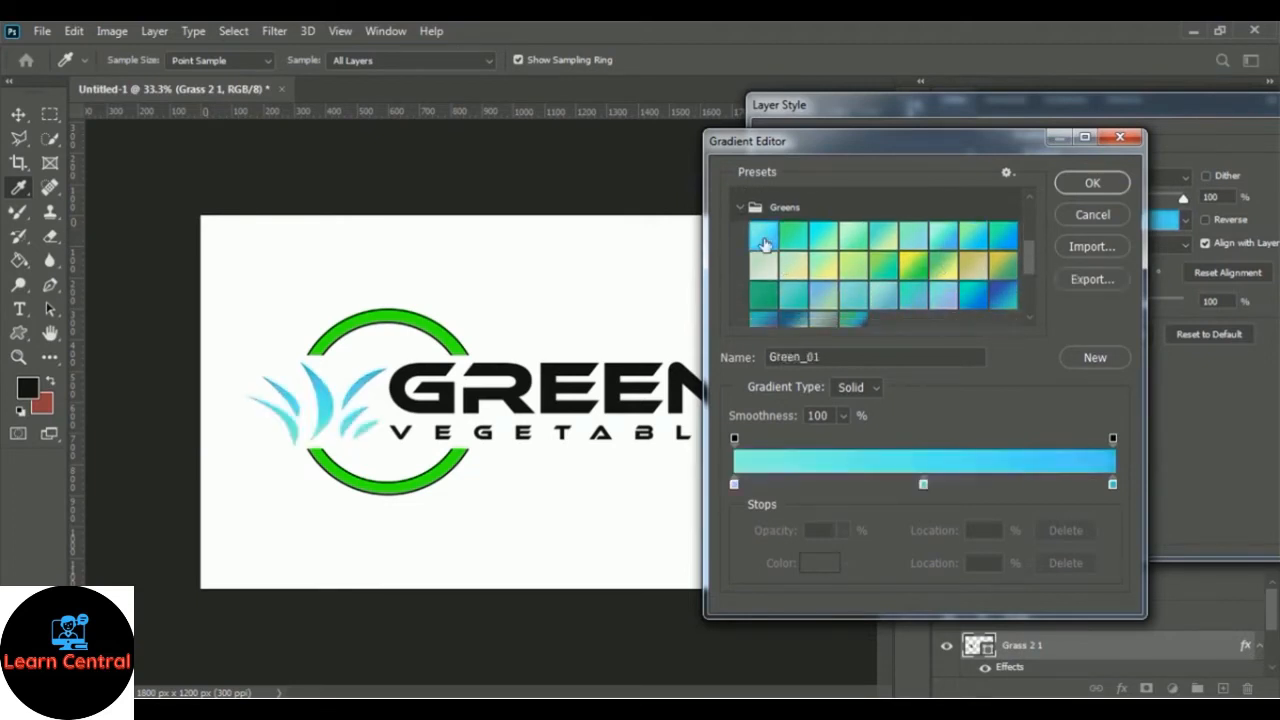
{"action": "left_click", "coordinate": [793, 238]}
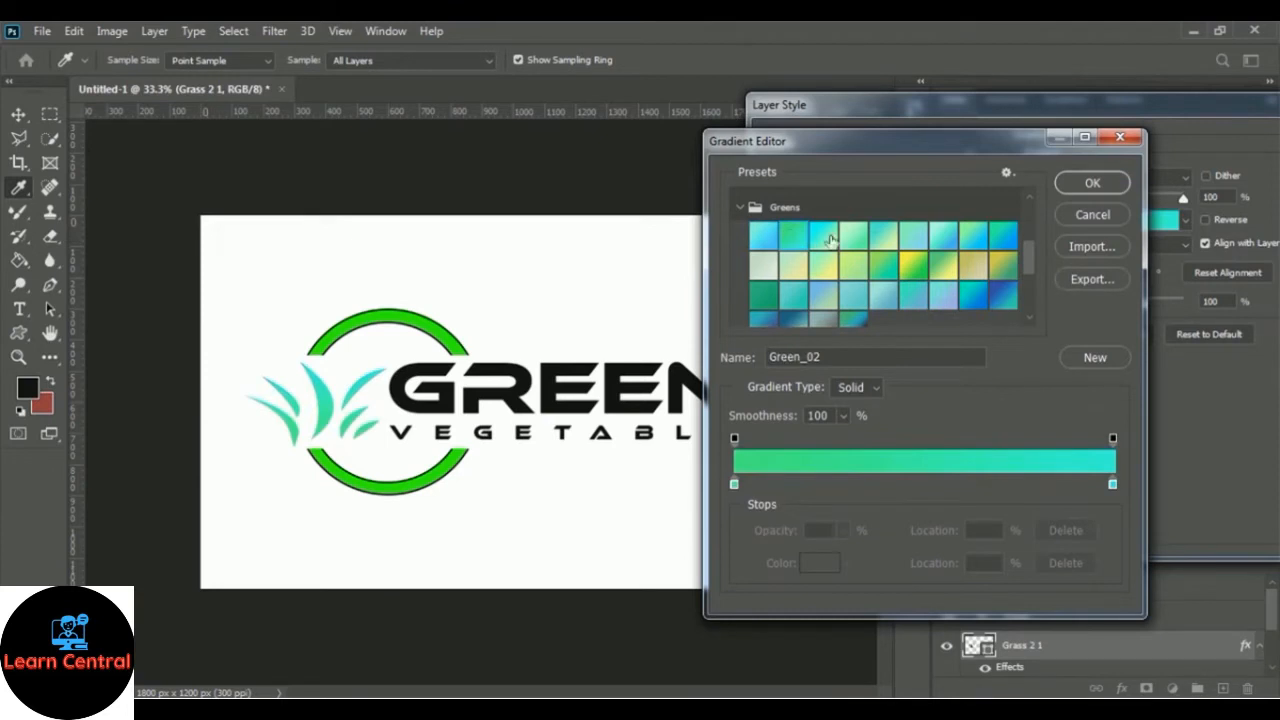
{"action": "left_click", "coordinate": [829, 237]}
{"action": "left_click", "coordinate": [853, 242]}
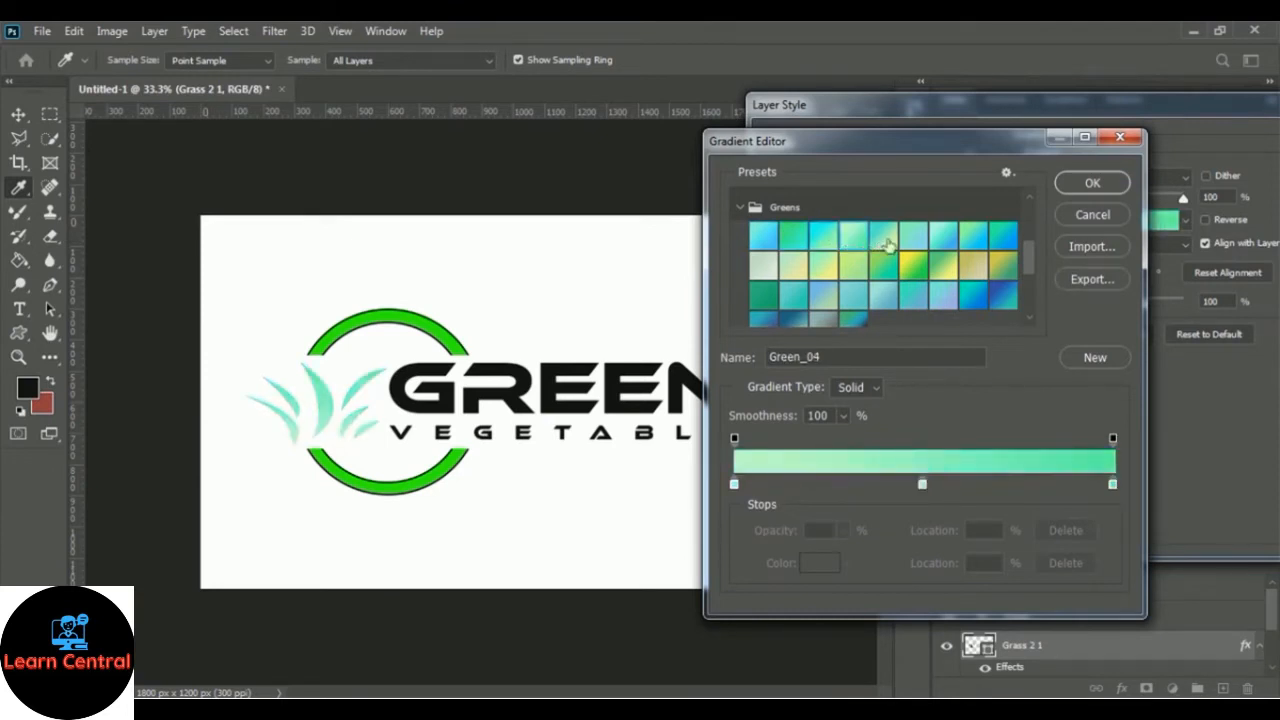
{"action": "left_click", "coordinate": [885, 243]}
{"action": "left_click", "coordinate": [917, 245]}
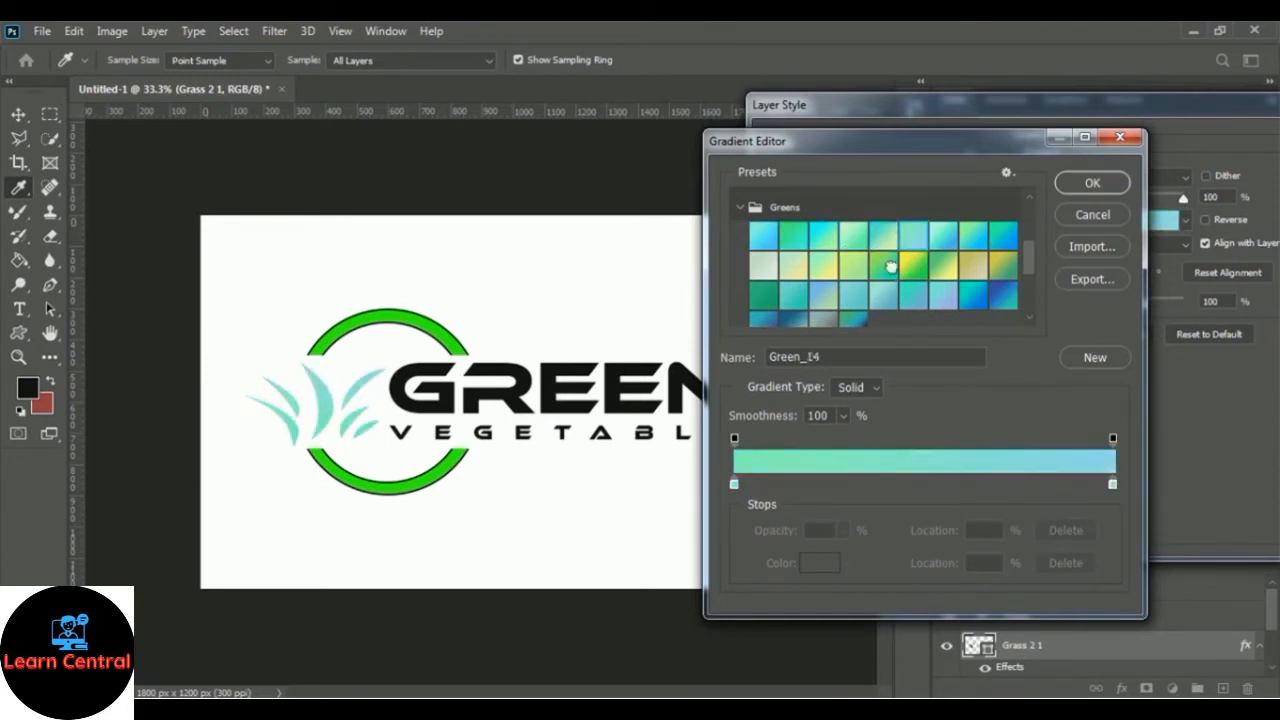
{"action": "left_click", "coordinate": [891, 266]}
{"action": "left_click", "coordinate": [762, 294]}
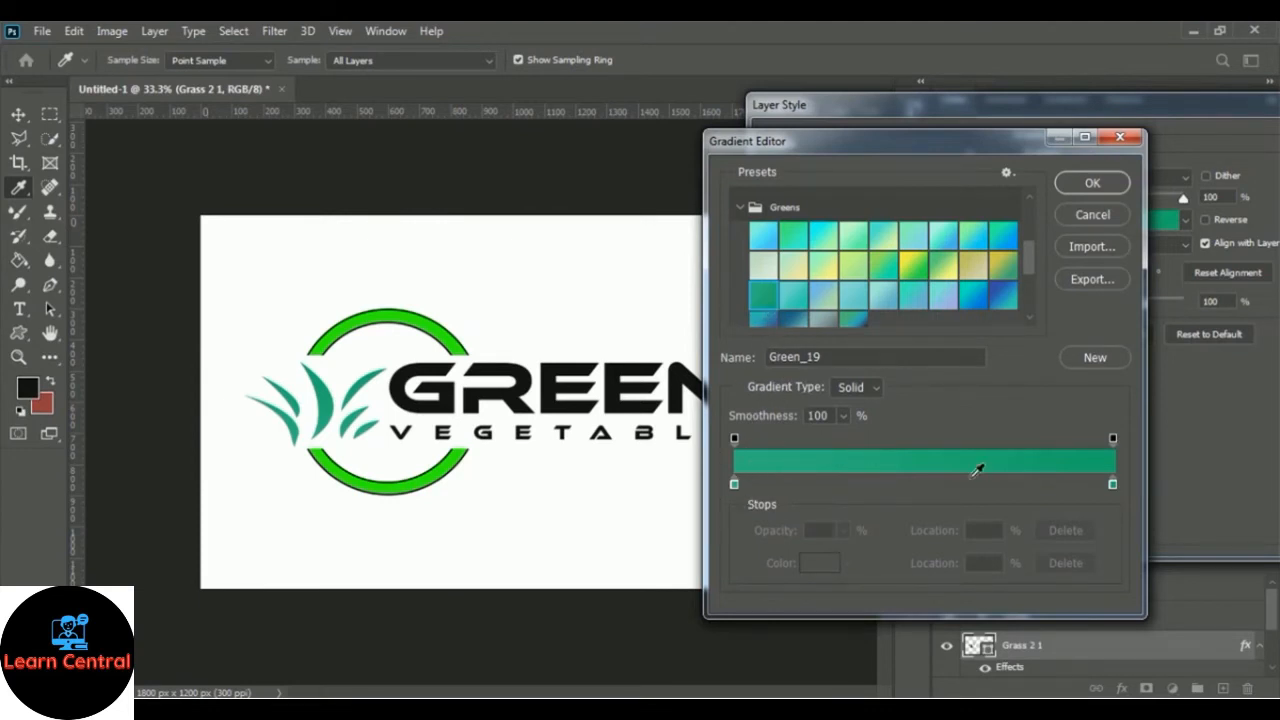
Set the gradient's end colour stop at location 100% to bright green 12ff00 and apply the overlay to the grass
{"action": "left_click", "coordinate": [1113, 485]}
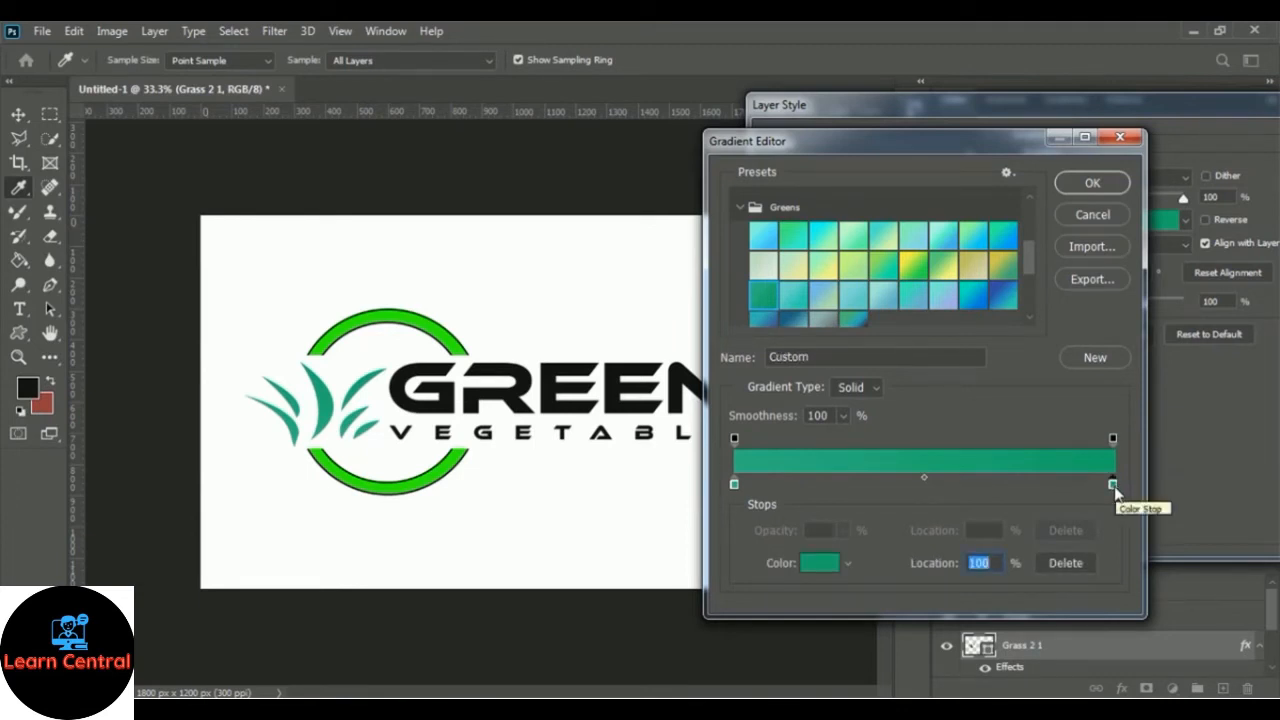
{"action": "left_click", "coordinate": [821, 565]}
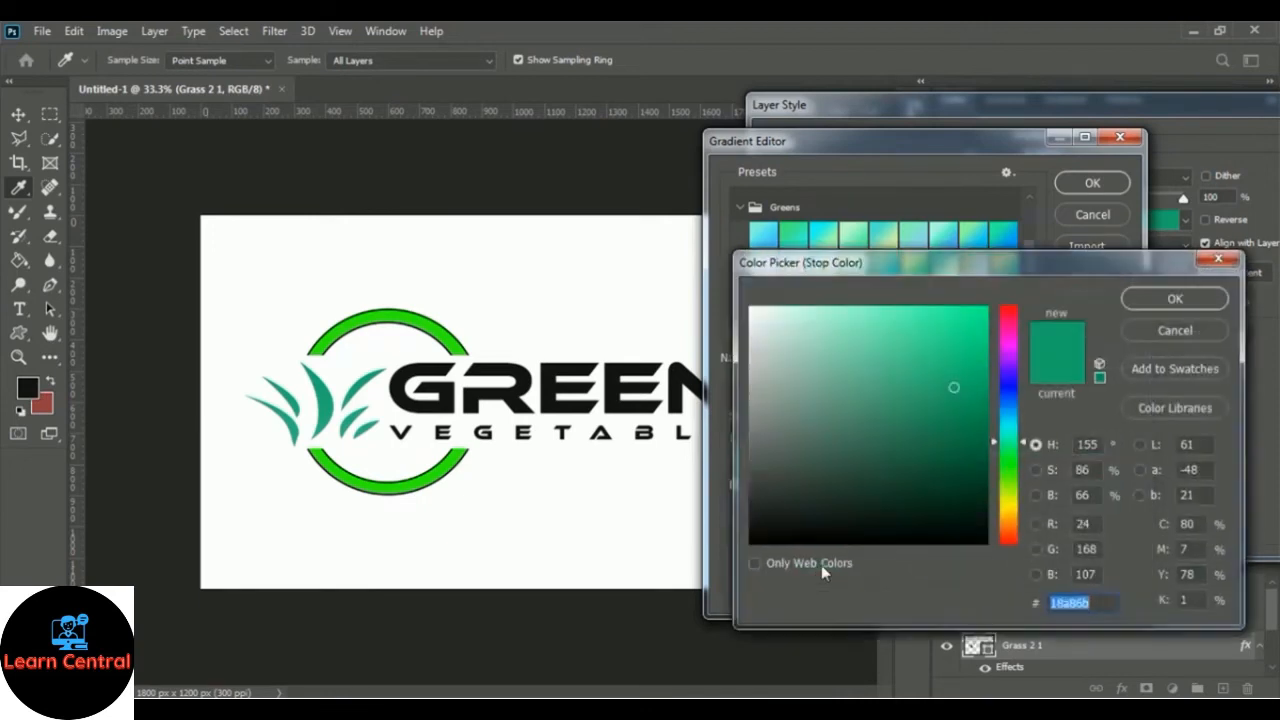
{"action": "left_click", "coordinate": [1010, 470]}
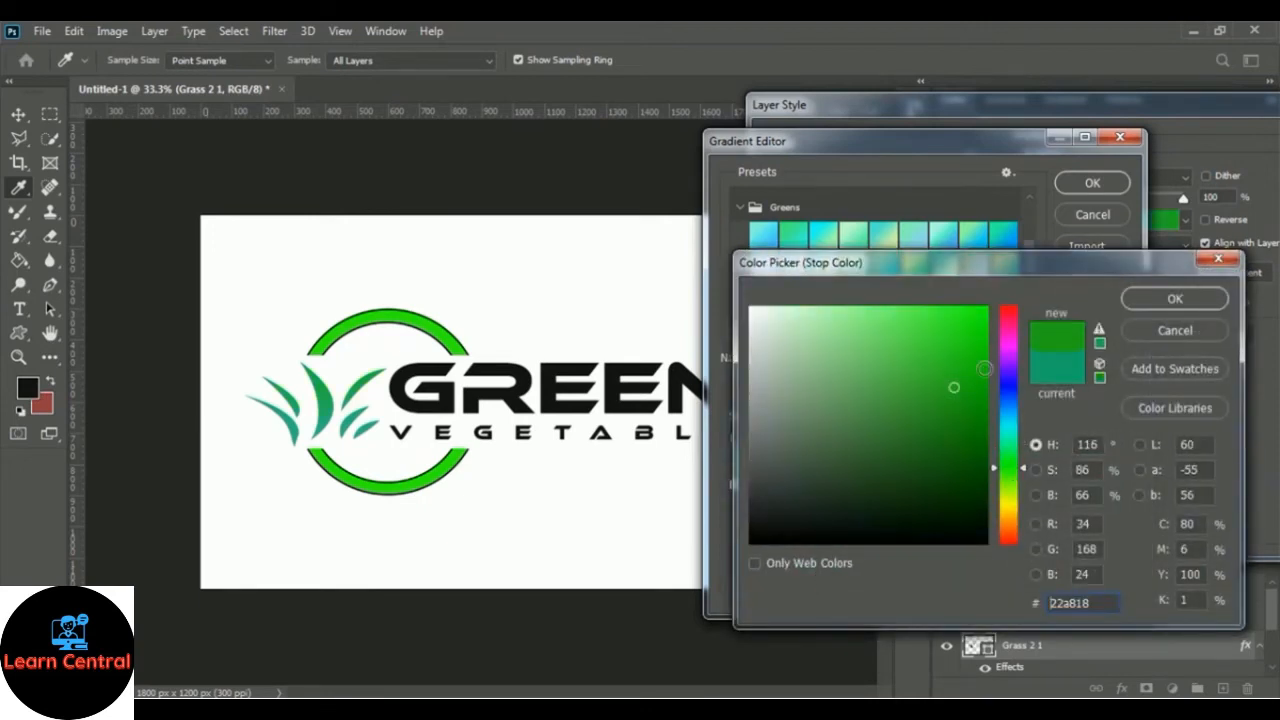
{"action": "left_click", "coordinate": [970, 327]}
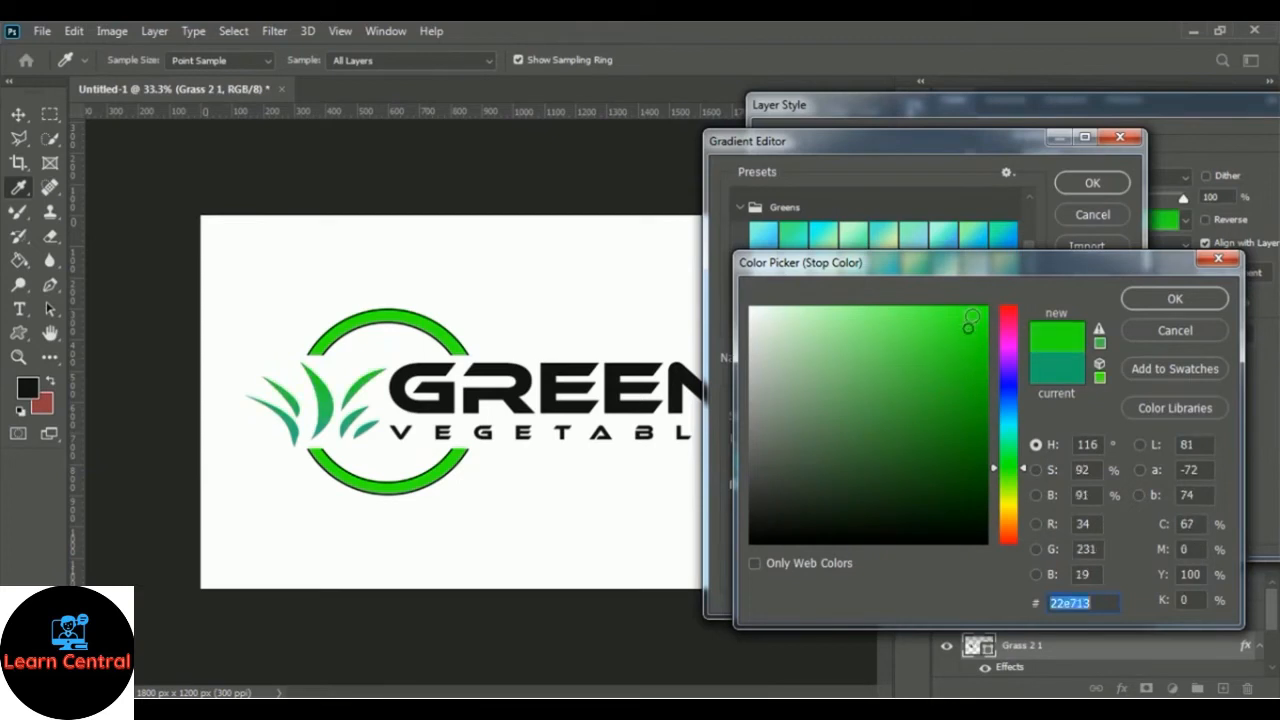
{"action": "left_click", "coordinate": [972, 315]}
{"action": "left_click_drag", "start_coordinate": [971, 315], "coordinate": [1002, 305]}
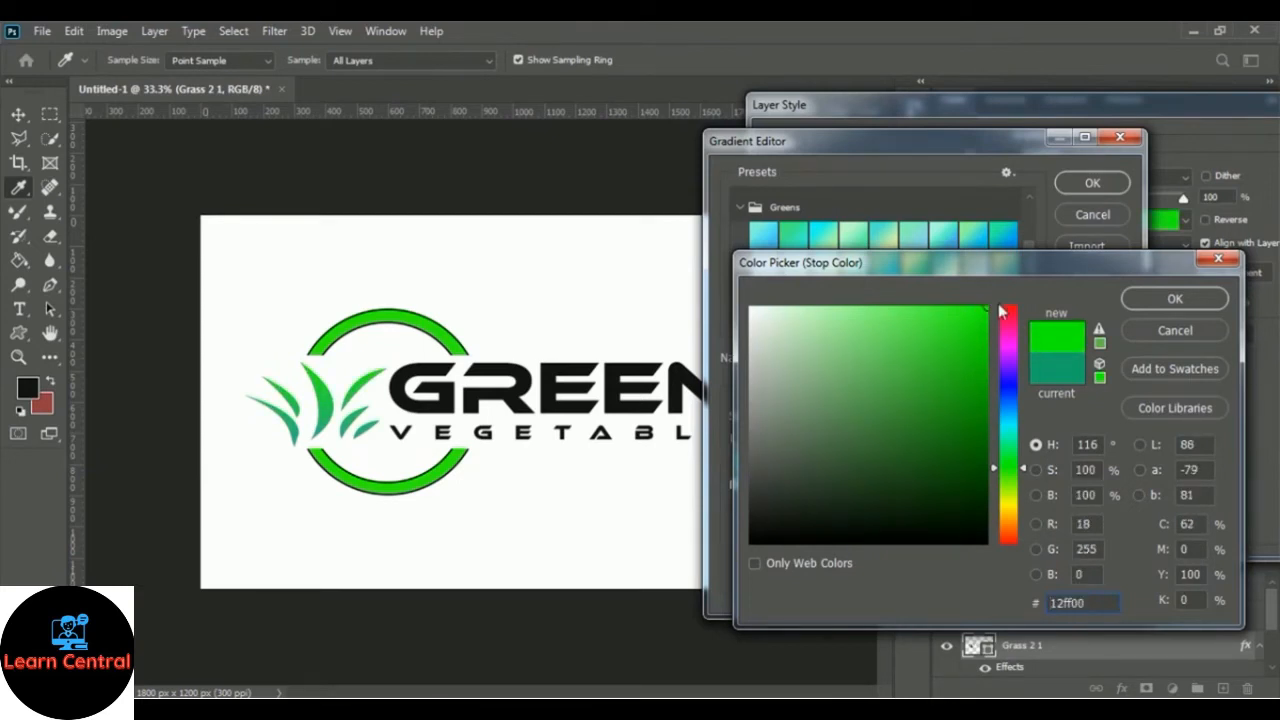
{"action": "left_click", "coordinate": [1177, 301]}
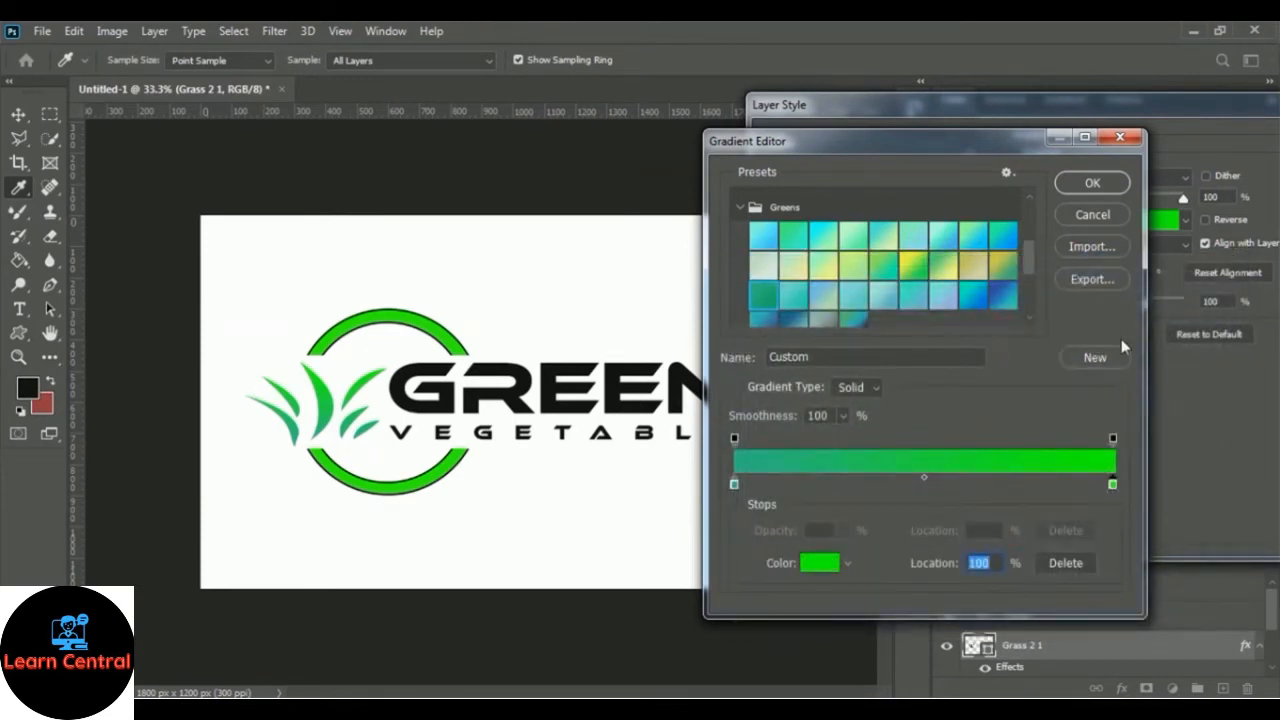
{"action": "left_click", "coordinate": [1092, 184]}
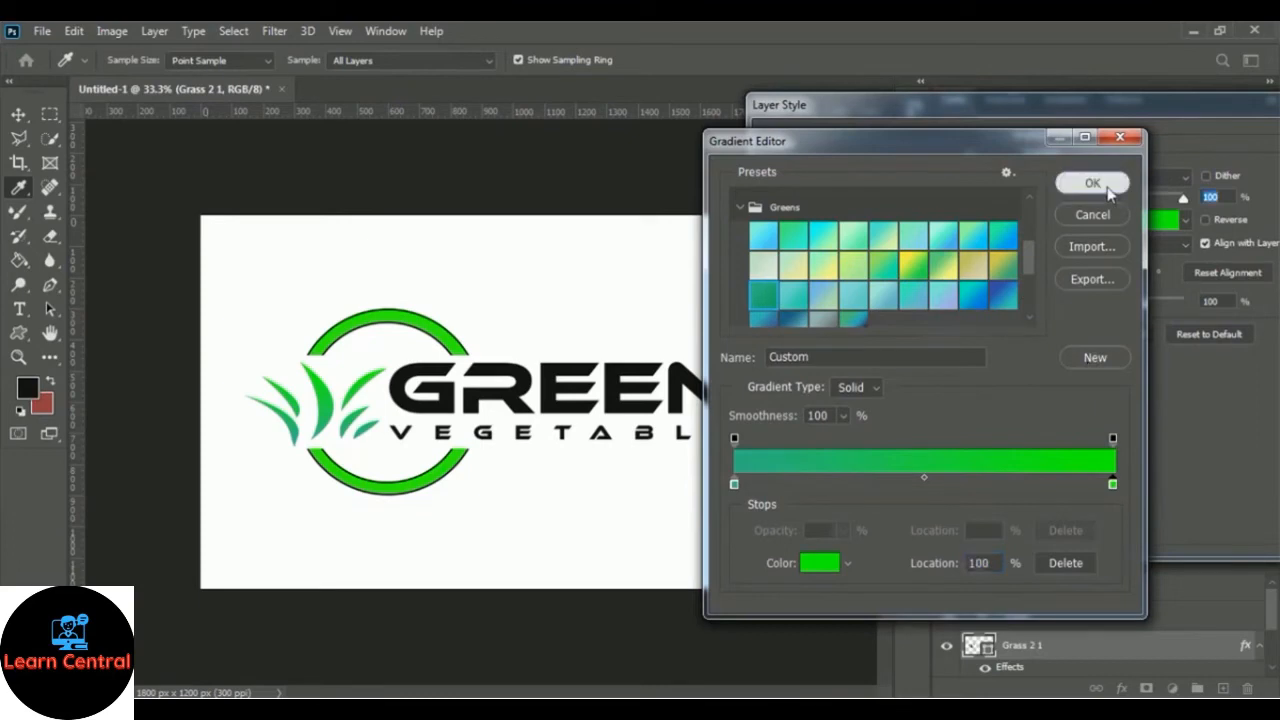
{"action": "left_click_drag", "start_coordinate": [1158, 109], "coordinate": [846, 112]}
{"action": "left_click", "coordinate": [1103, 148]}
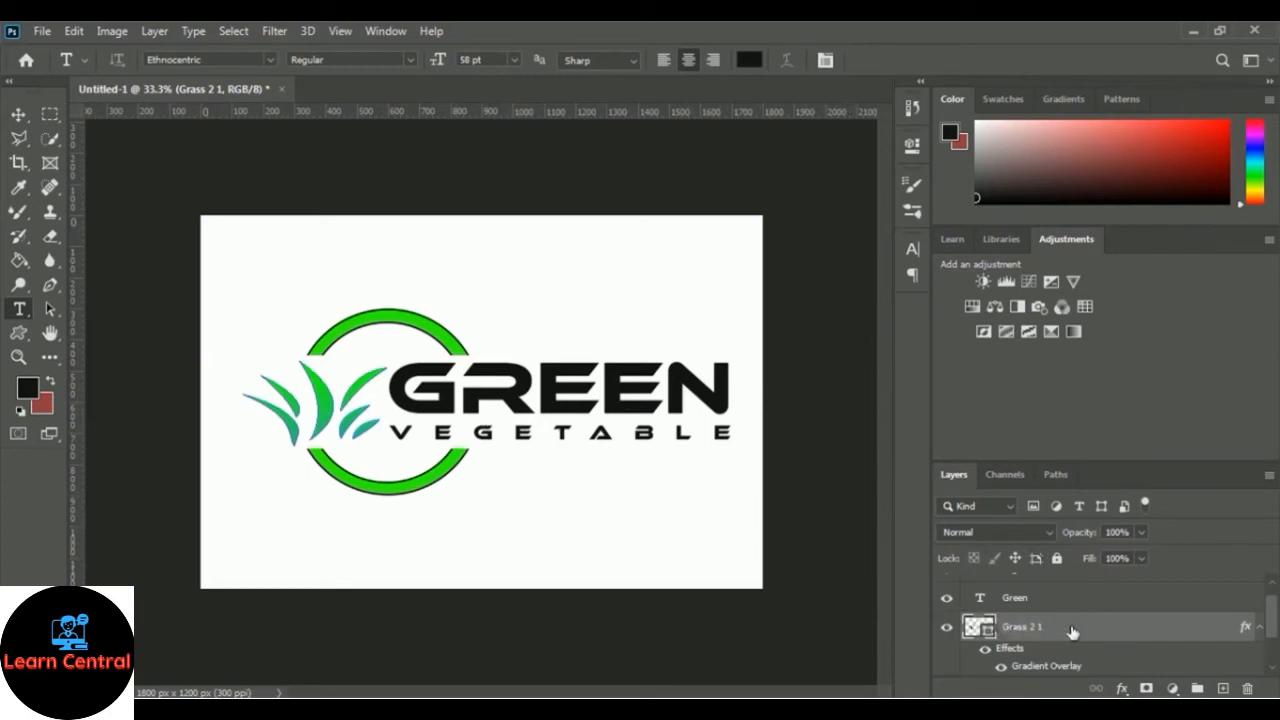
Copy the Grass 2 1 layer's style and paste it onto the Green text layer
{"action": "right_click", "coordinate": [1020, 630]}
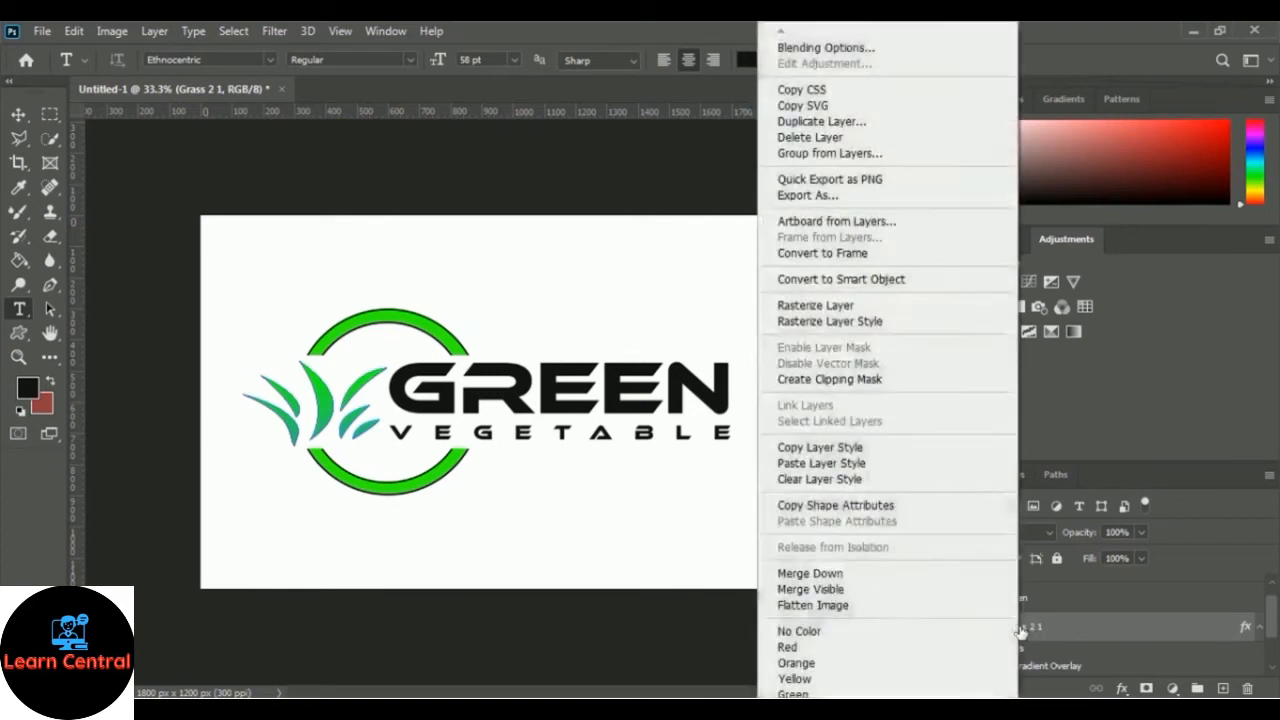
{"action": "left_click", "coordinate": [895, 455]}
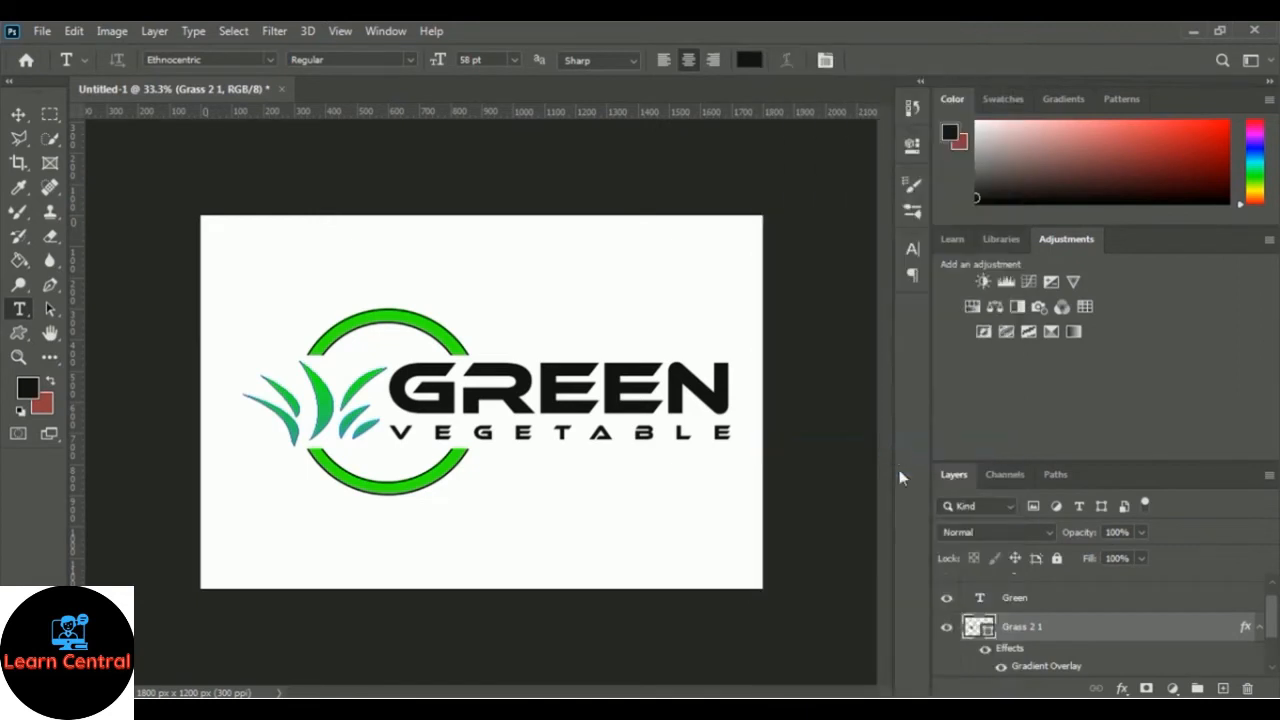
{"action": "left_click", "coordinate": [1030, 605]}
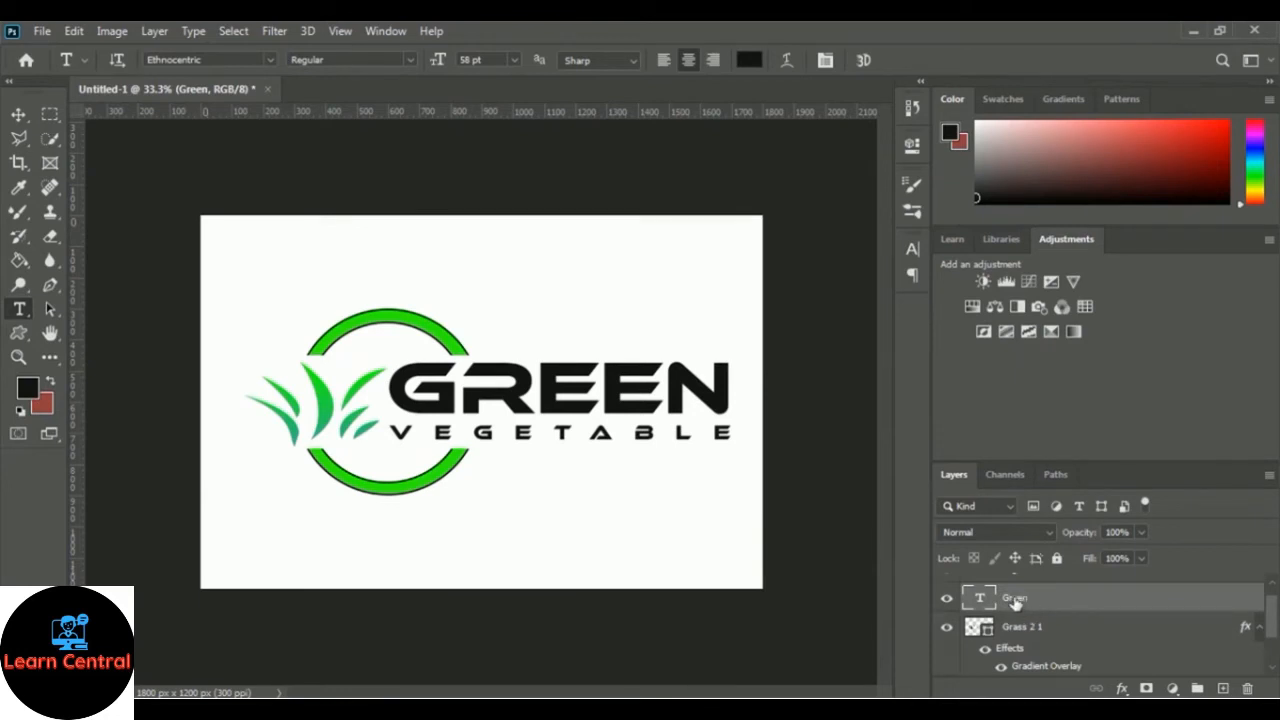
{"action": "right_click", "coordinate": [1017, 601]}
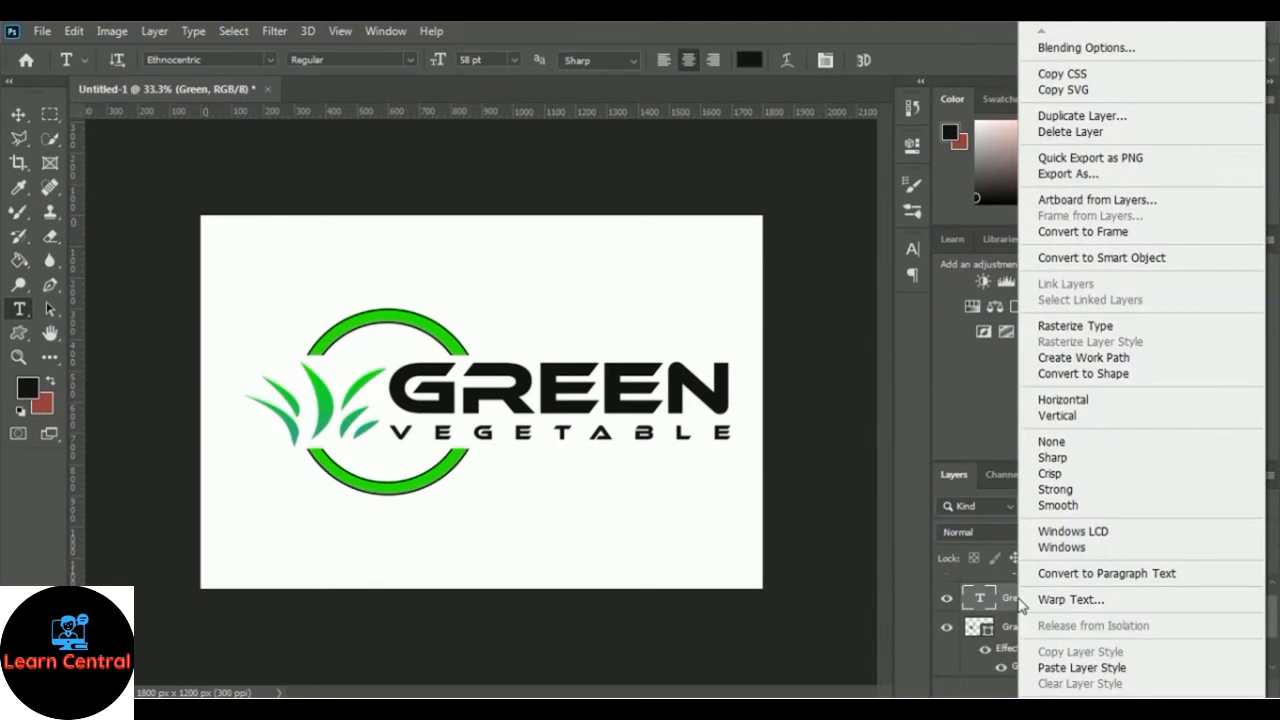
{"action": "left_click", "coordinate": [1132, 678]}
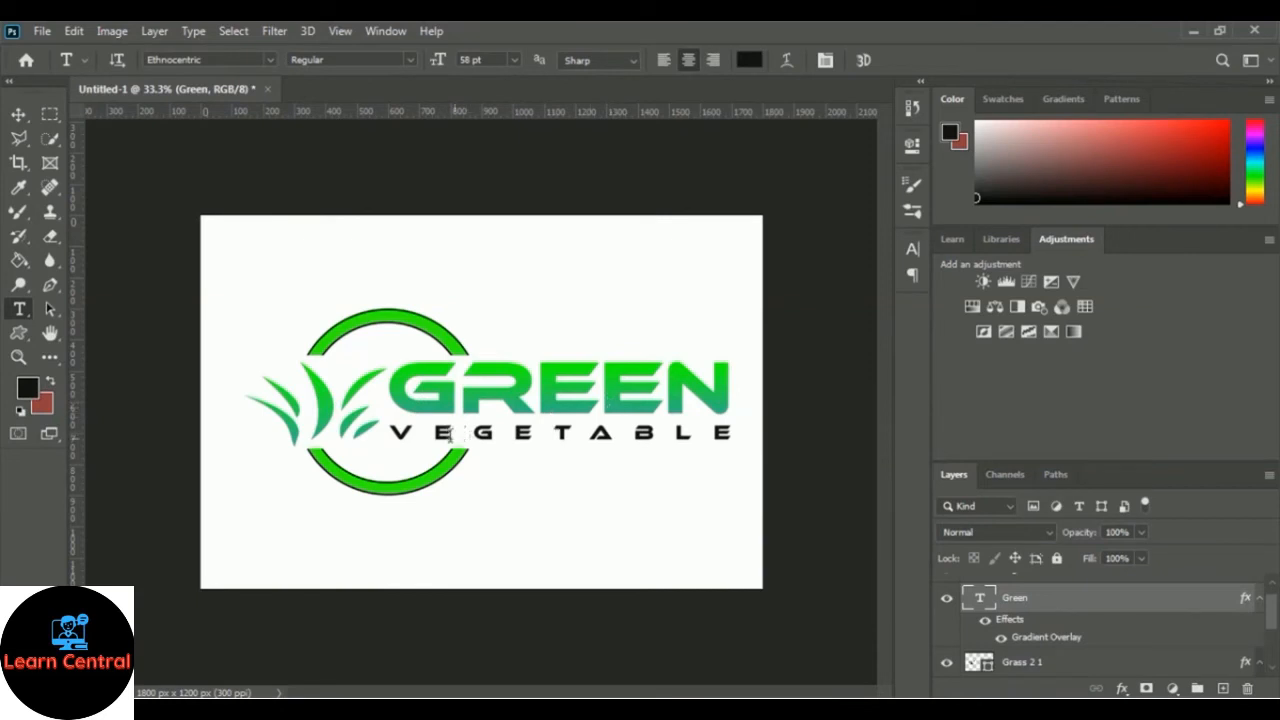
Paste the copied green gradient layer style onto the vegetable text layer
{"action": "left_click_drag", "start_coordinate": [1271, 607], "coordinate": [1277, 596]}
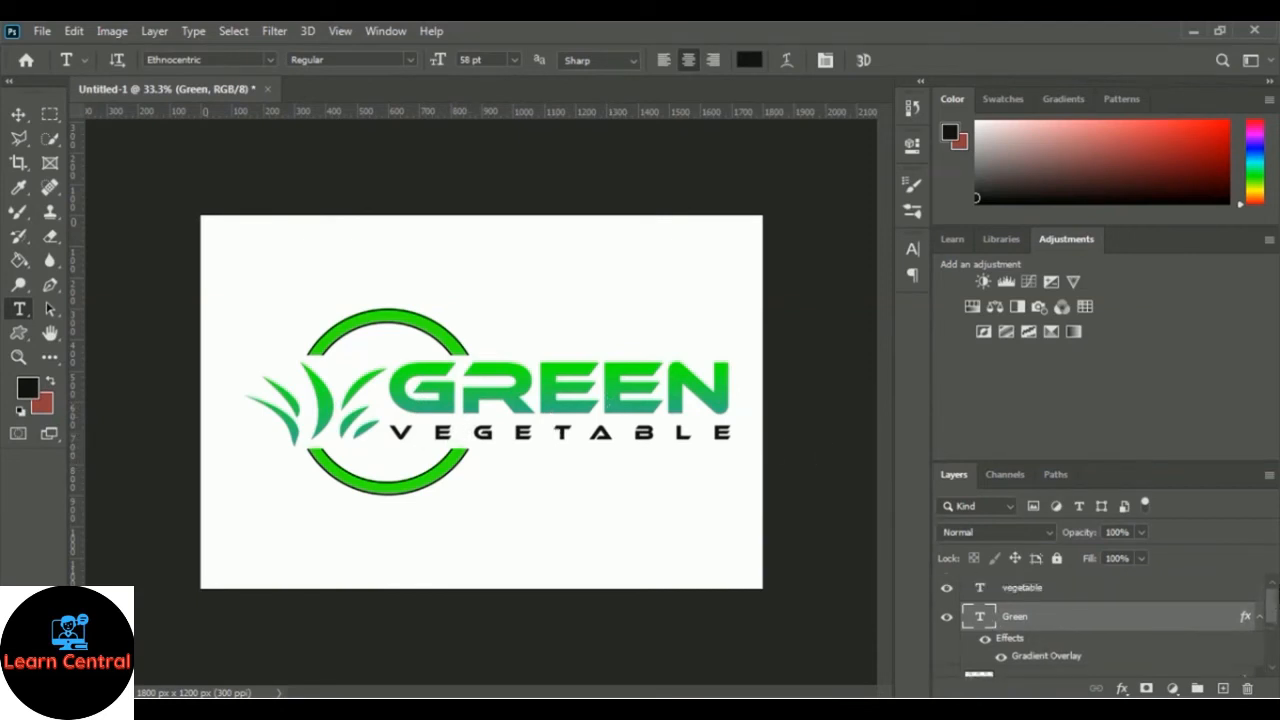
{"action": "left_click", "coordinate": [1023, 592]}
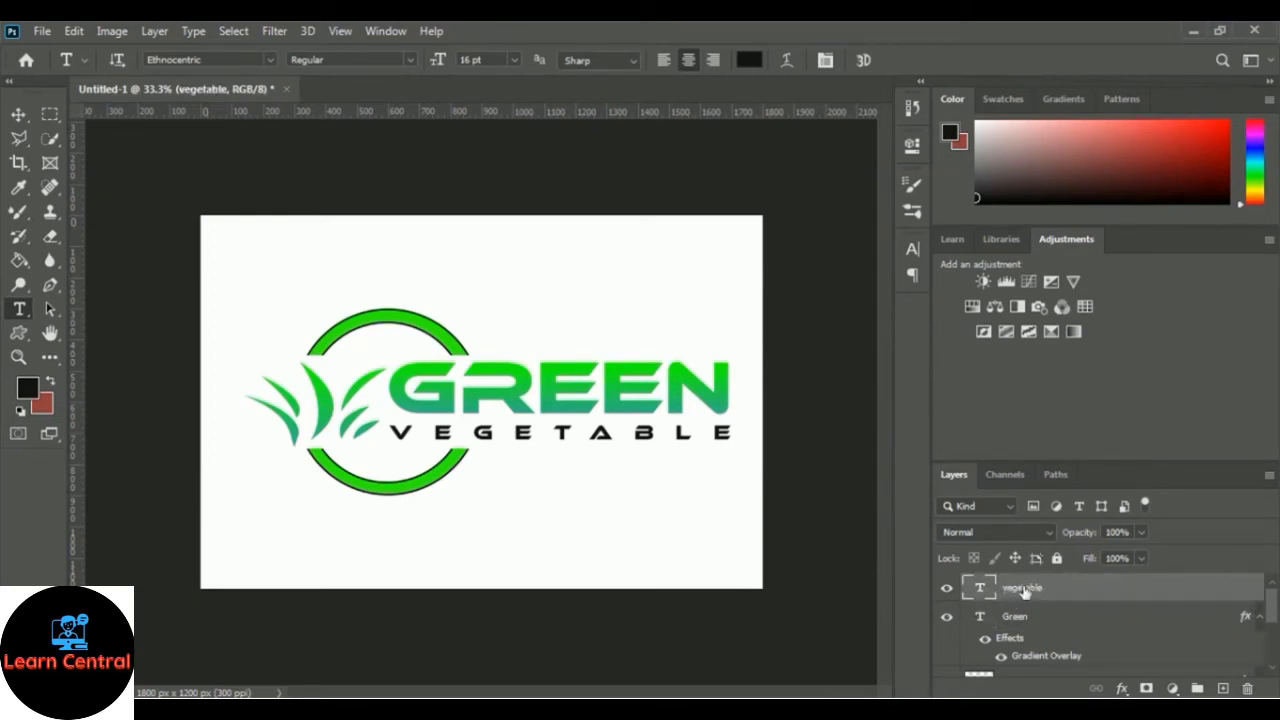
{"action": "right_click", "coordinate": [1023, 593]}
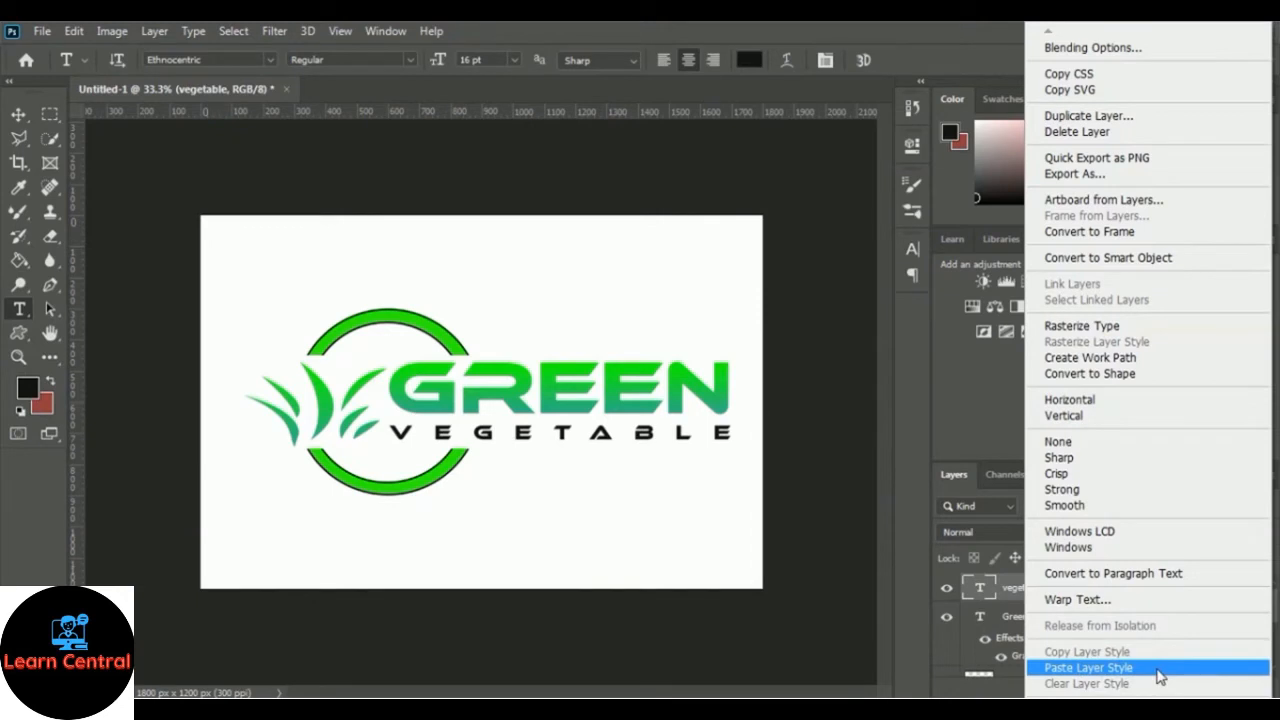
{"action": "left_click", "coordinate": [1088, 667]}
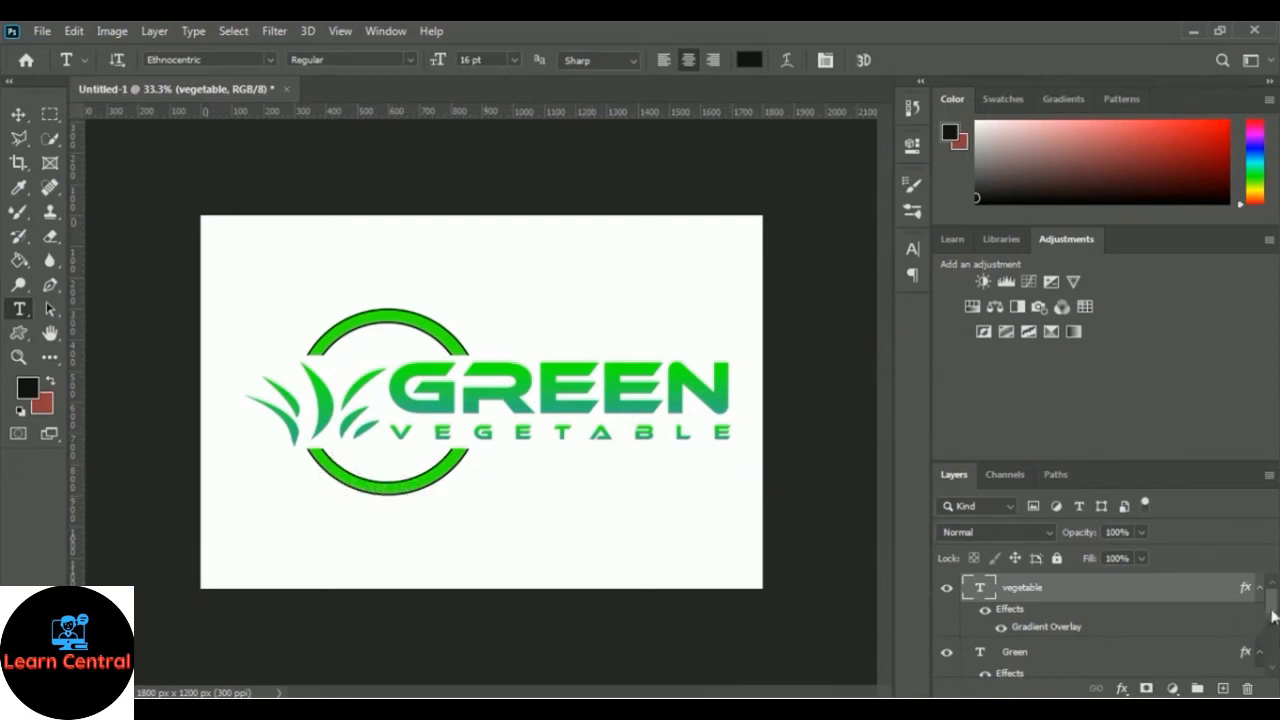
Add a Gradient Overlay layer style with the teal-to-green gradient to the Logo Circle layer
{"action": "left_click_drag", "start_coordinate": [1275, 607], "coordinate": [1277, 651]}
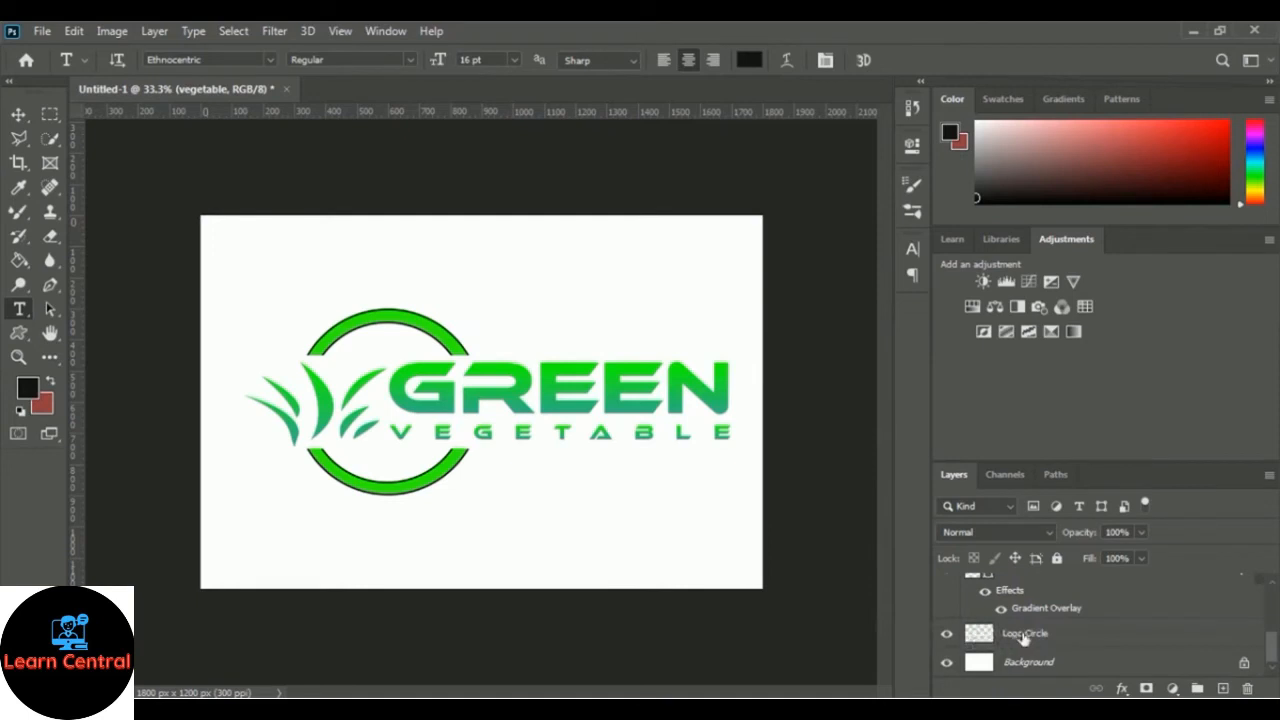
{"action": "left_click", "coordinate": [1025, 638]}
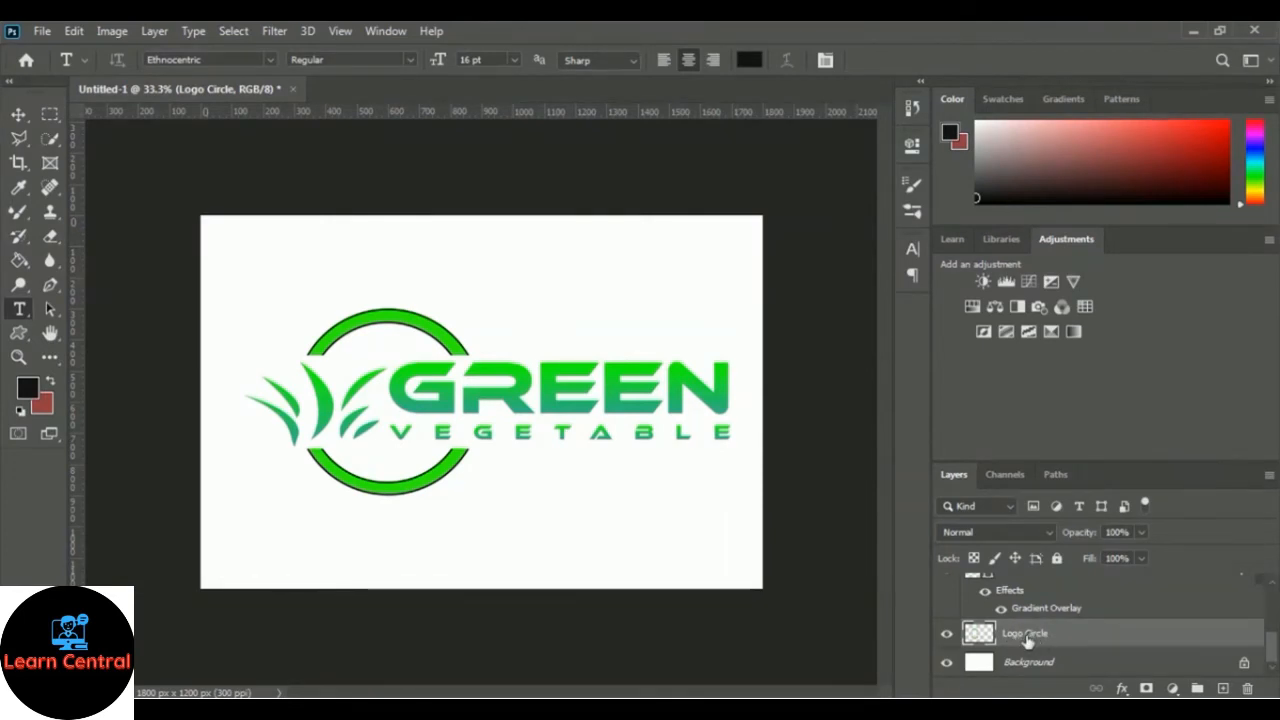
{"action": "right_click", "coordinate": [1030, 639]}
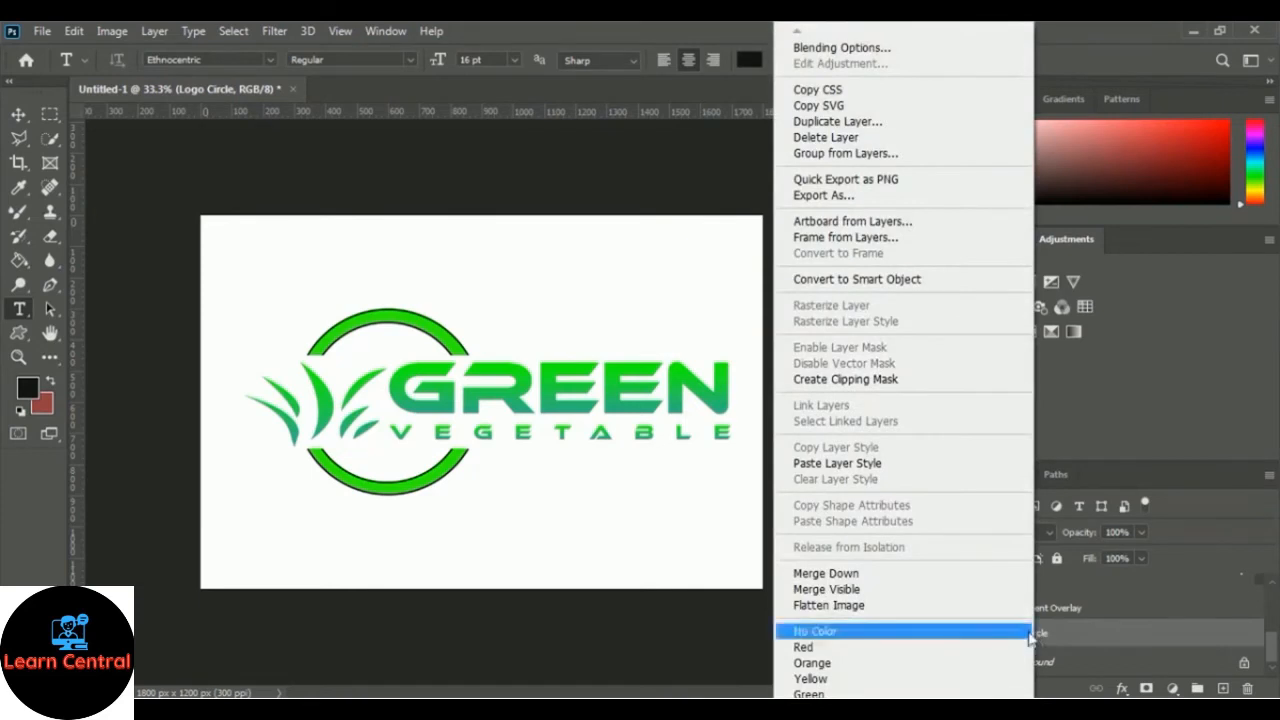
{"action": "left_click", "coordinate": [910, 48]}
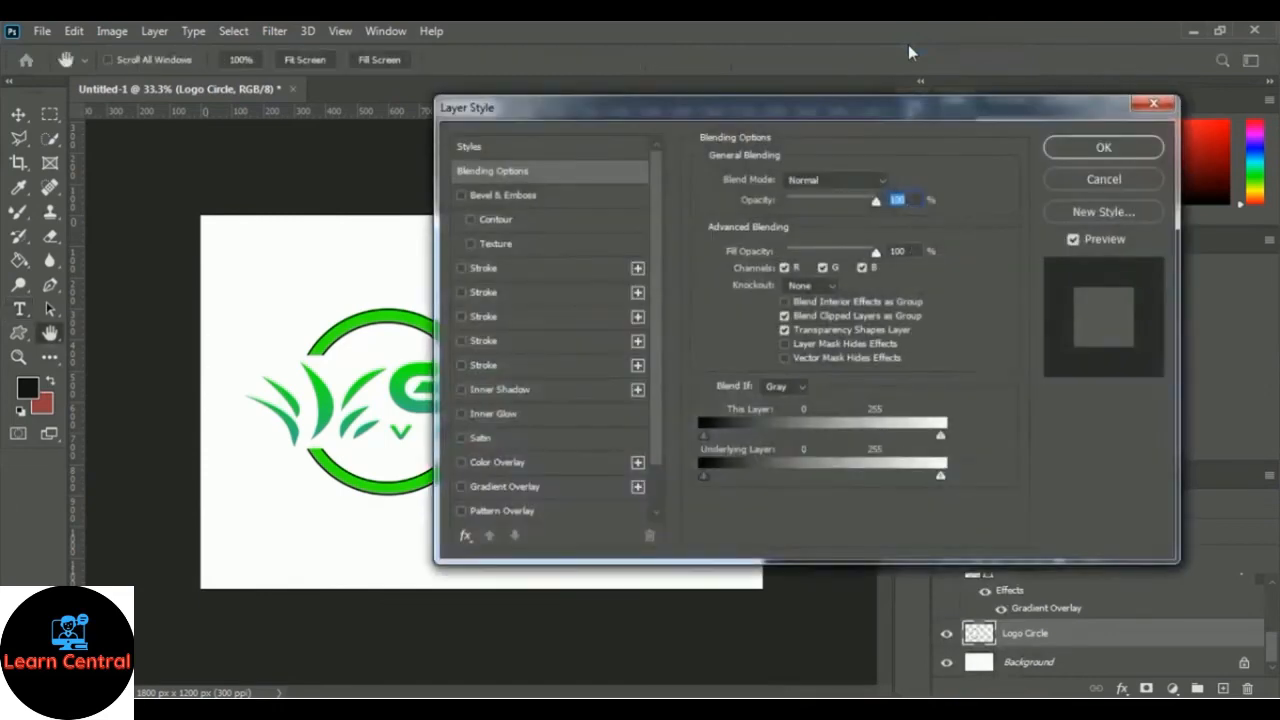
{"action": "left_click_drag", "start_coordinate": [718, 95], "coordinate": [1067, 52]}
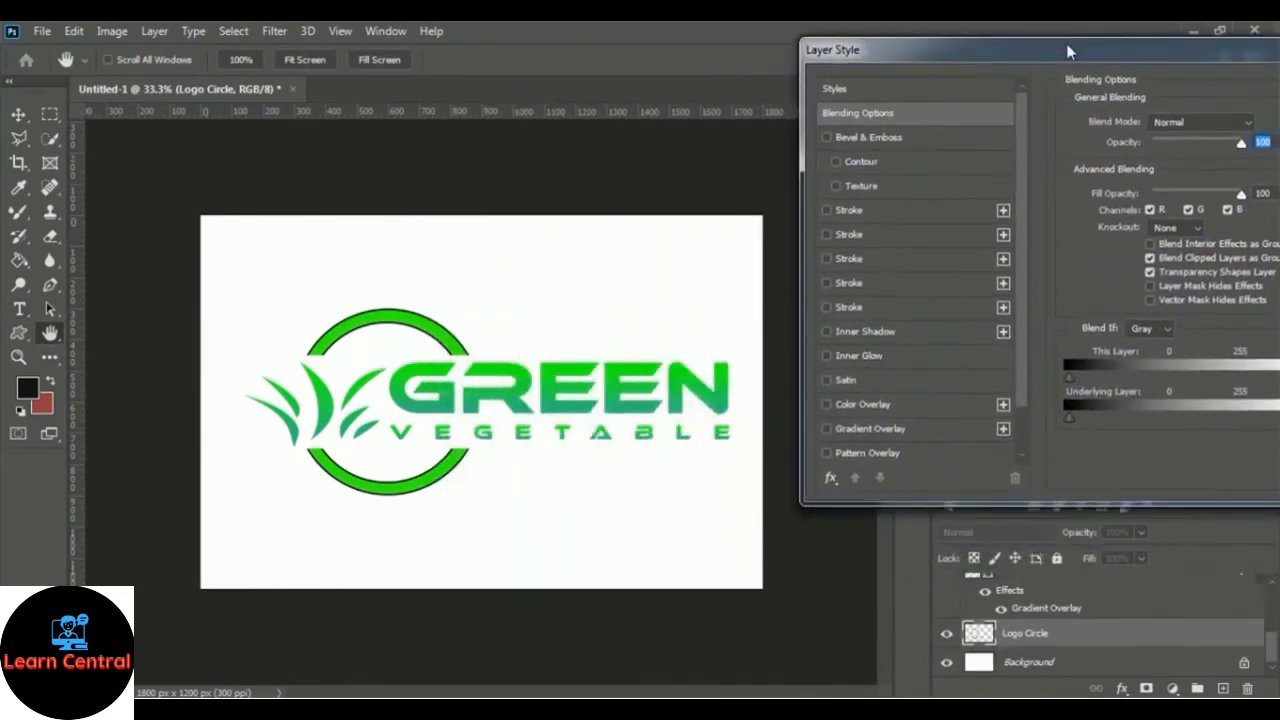
{"action": "left_click", "coordinate": [891, 431]}
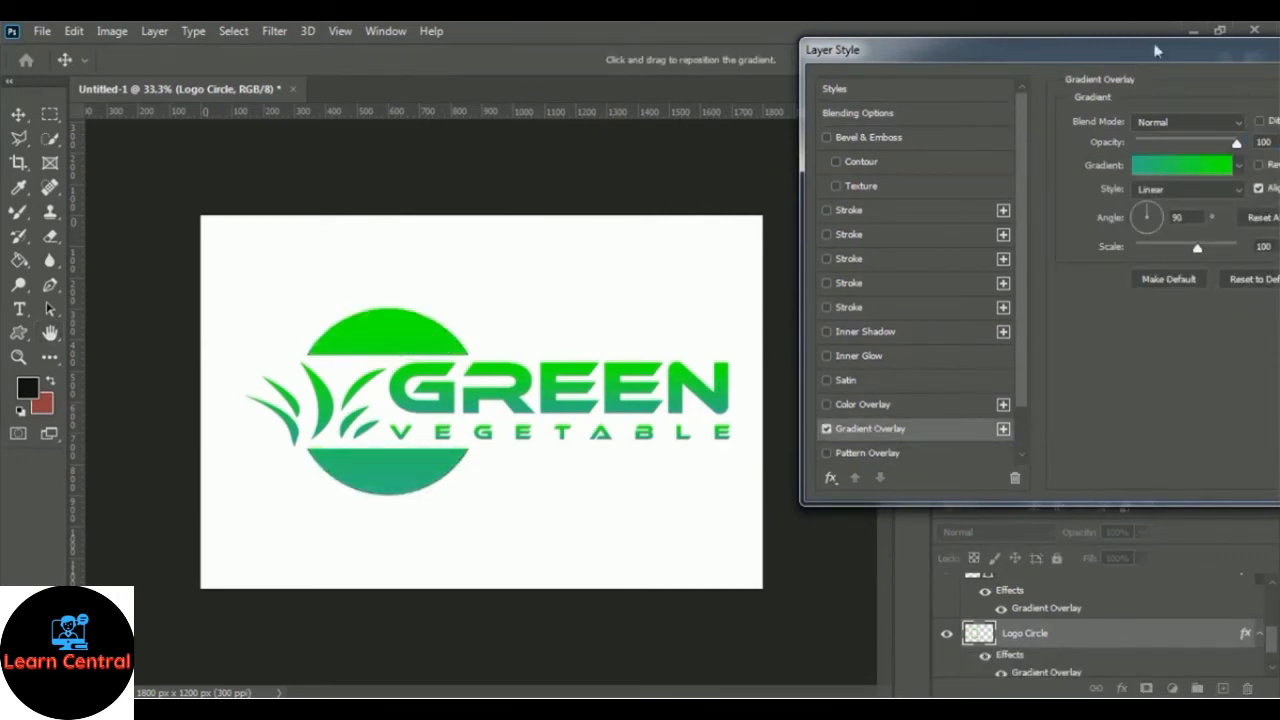
Set the circle's gradient overlay blend mode to Lighten and apply the layer style
{"action": "left_click_drag", "start_coordinate": [1150, 50], "coordinate": [1040, 39]}
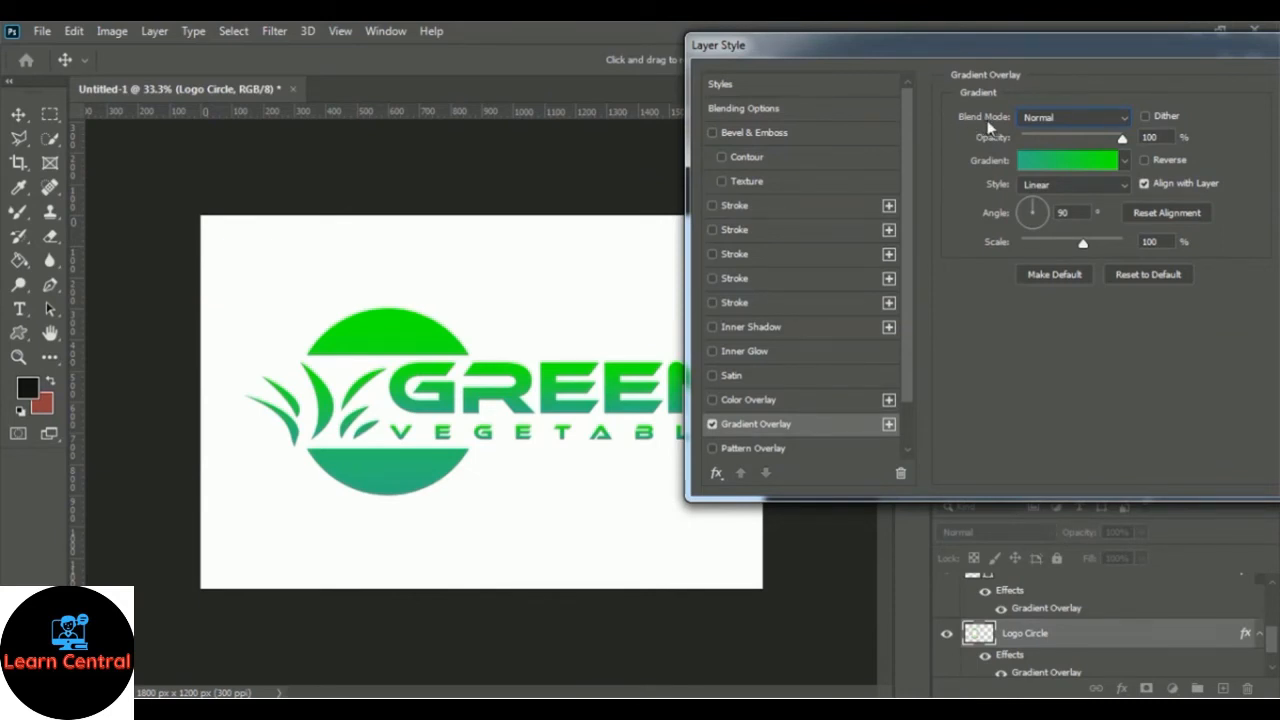
{"action": "left_click", "coordinate": [1079, 120]}
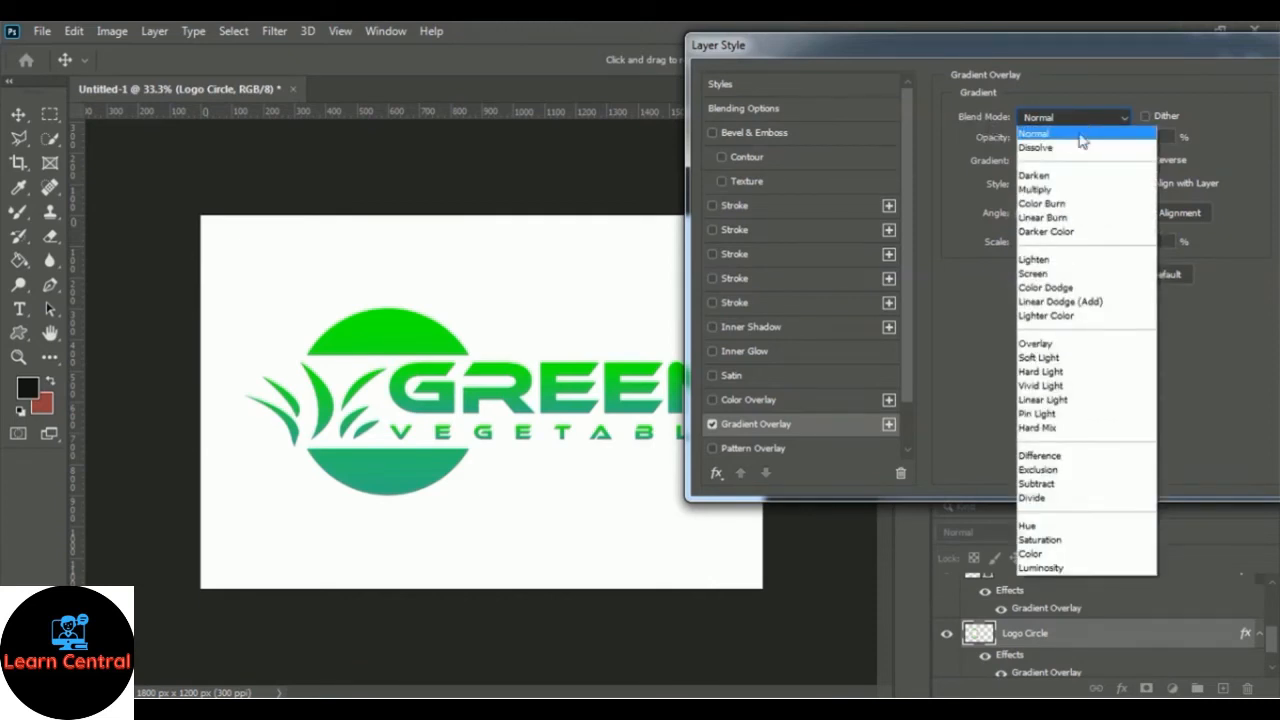
{"action": "left_click", "coordinate": [1082, 262]}
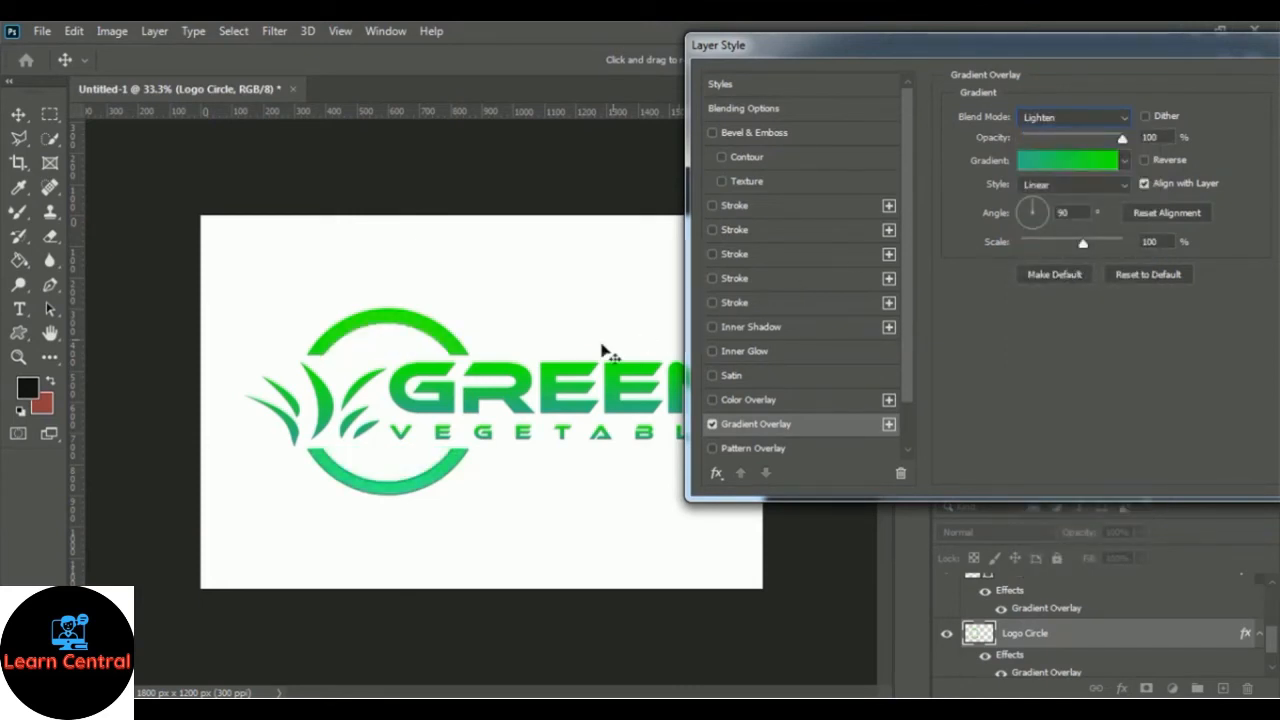
{"action": "left_click_drag", "start_coordinate": [1090, 60], "coordinate": [841, 84]}
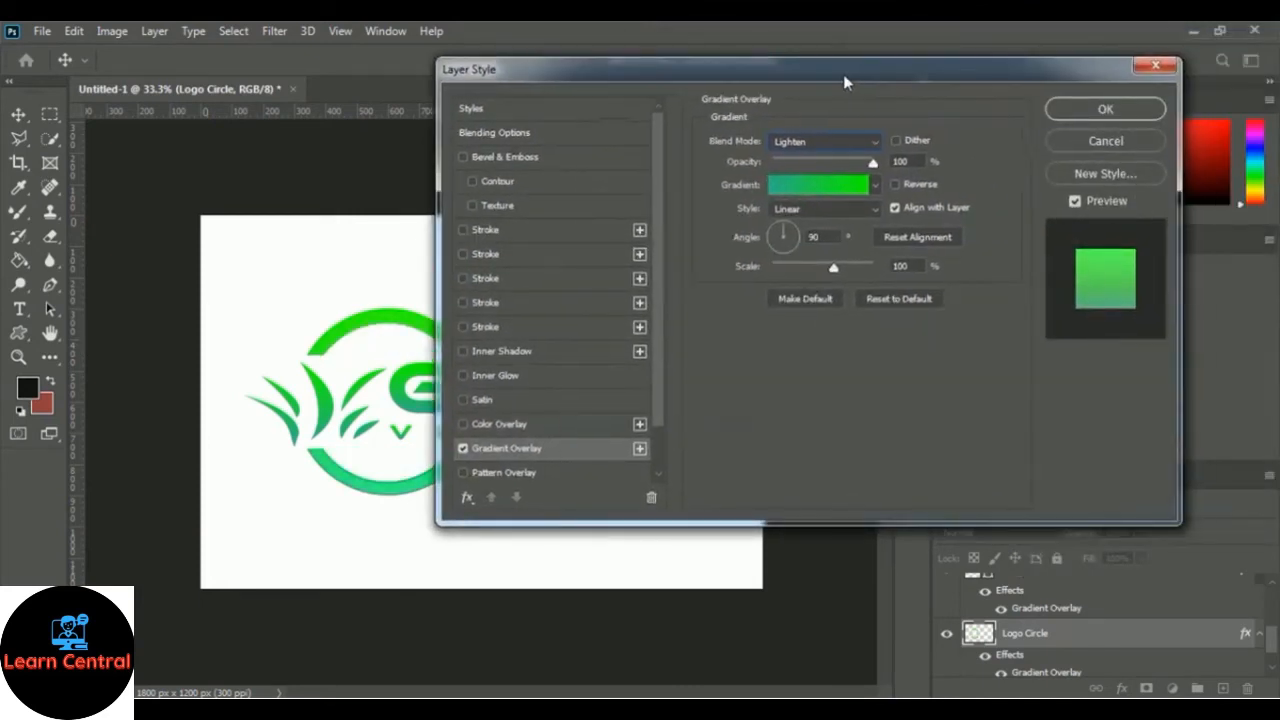
{"action": "left_click", "coordinate": [1133, 118]}
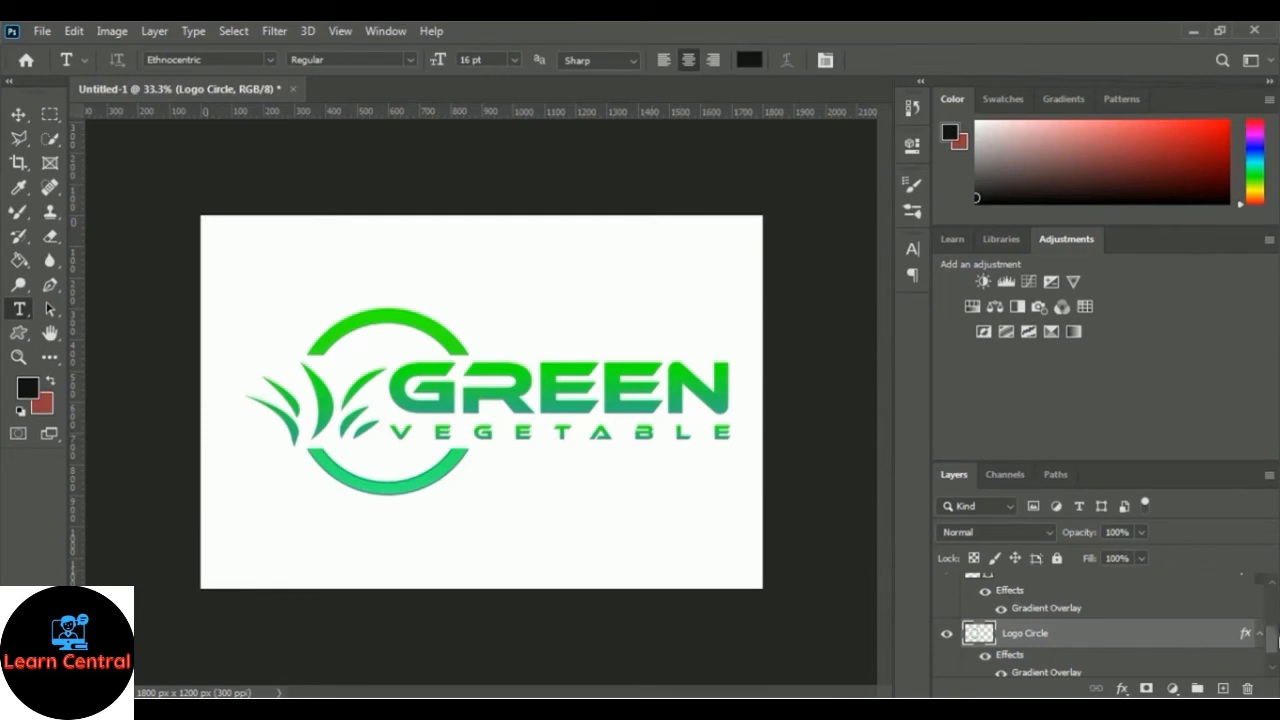
Convert the vegetable and Green text layers into separate smart objects
{"action": "left_click_drag", "start_coordinate": [1276, 640], "coordinate": [1274, 592]}
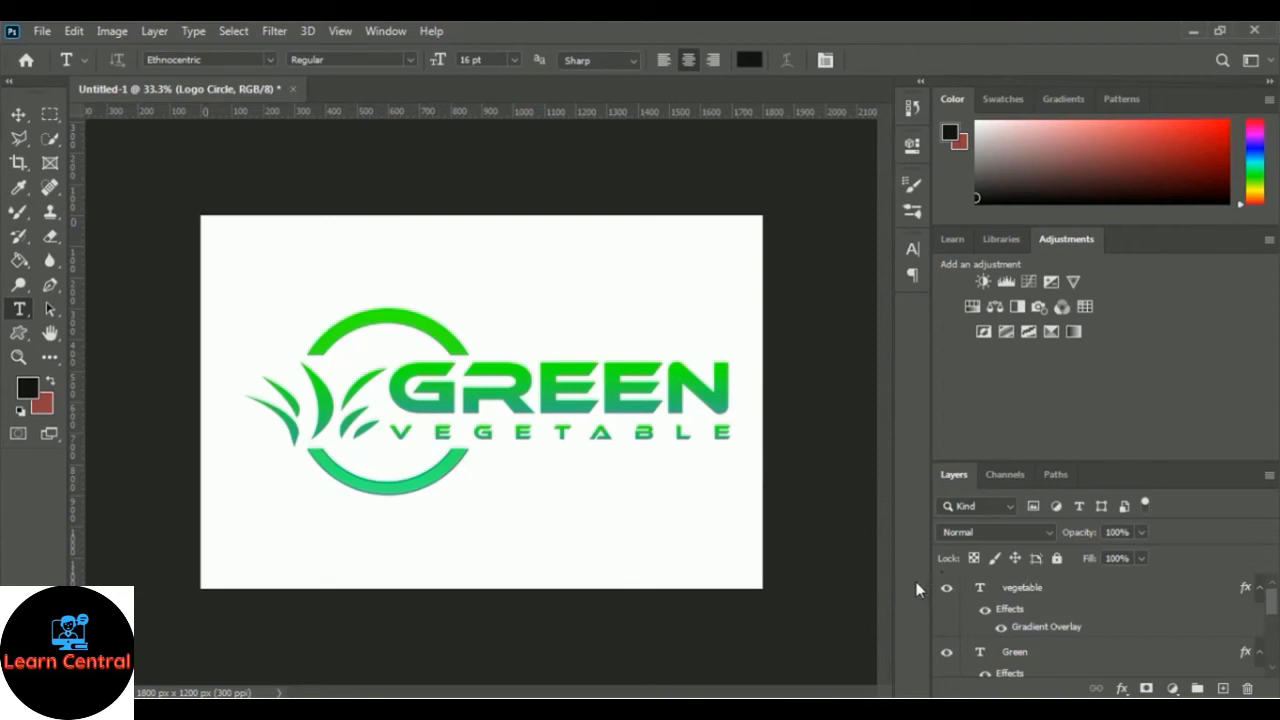
{"action": "left_click", "coordinate": [1010, 594]}
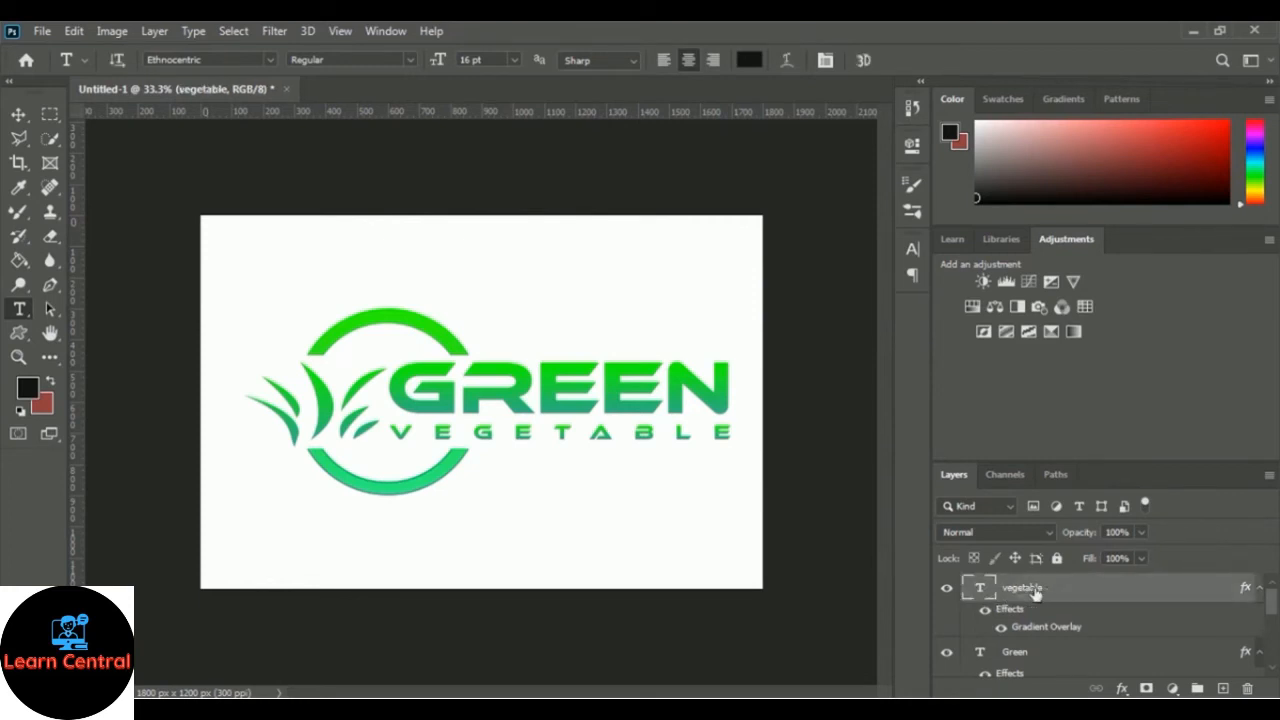
{"action": "right_click", "coordinate": [1035, 594]}
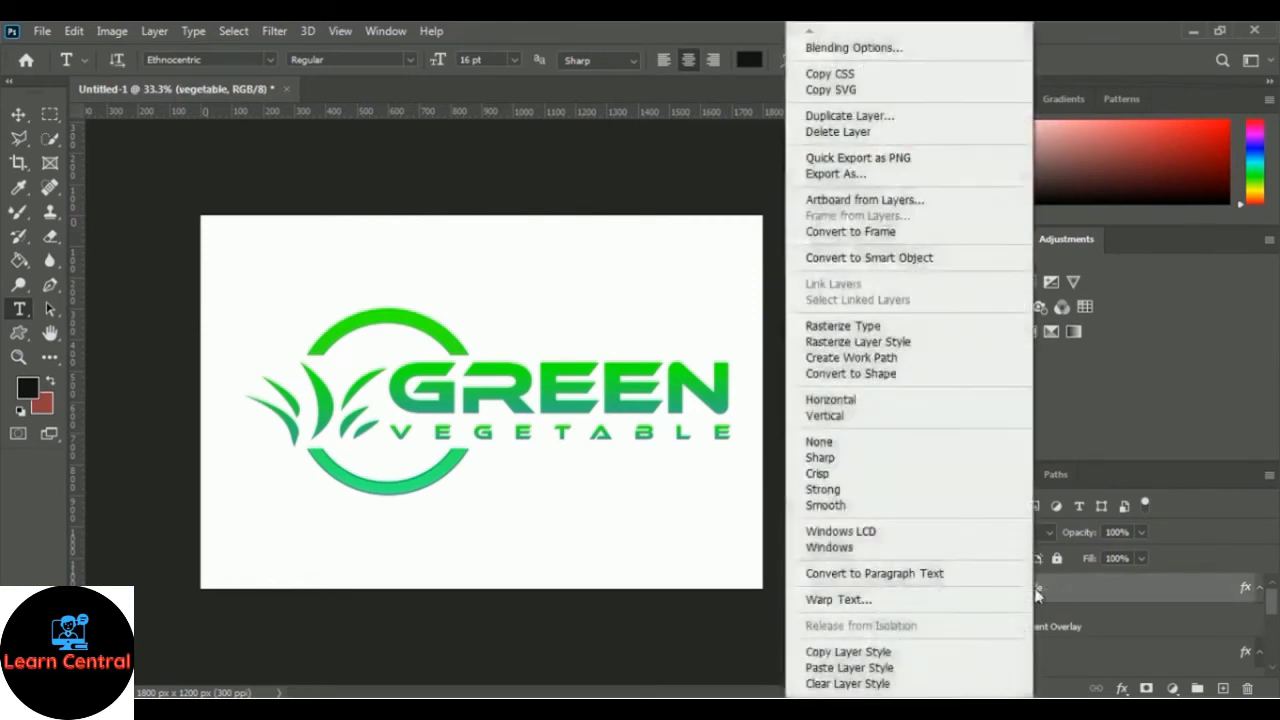
{"action": "left_click", "coordinate": [920, 258]}
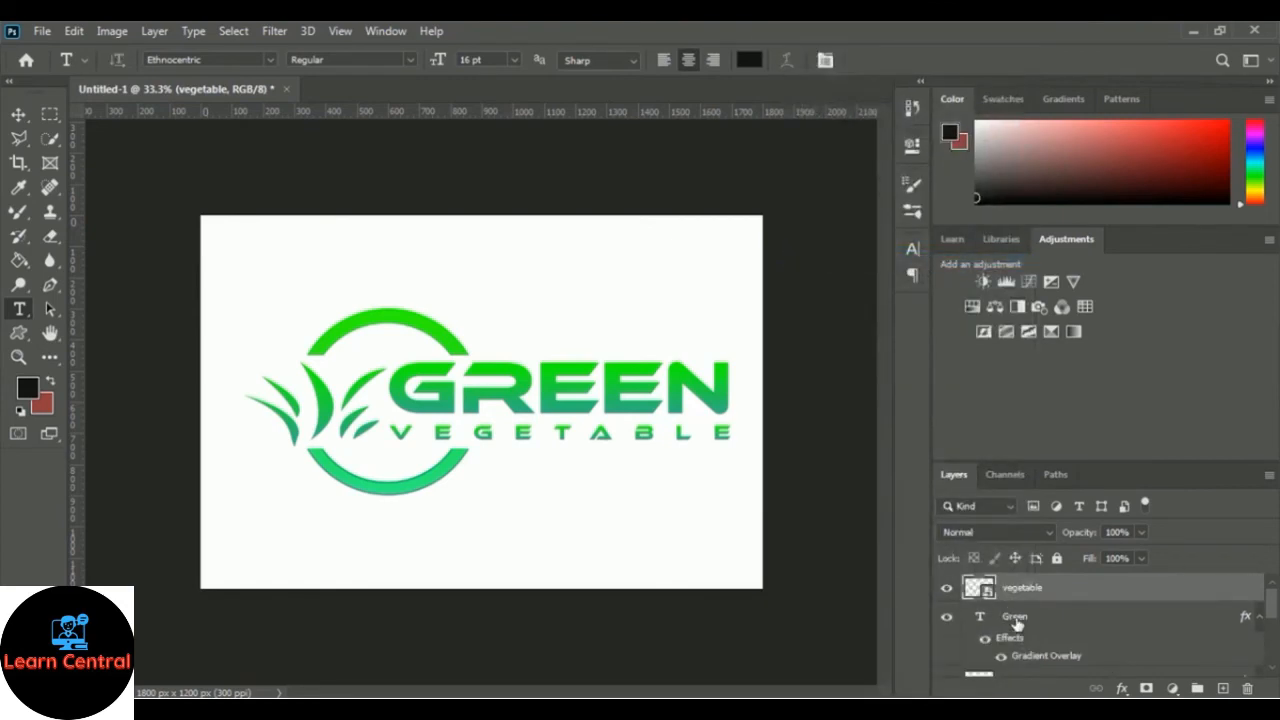
{"action": "left_click", "coordinate": [1035, 620]}
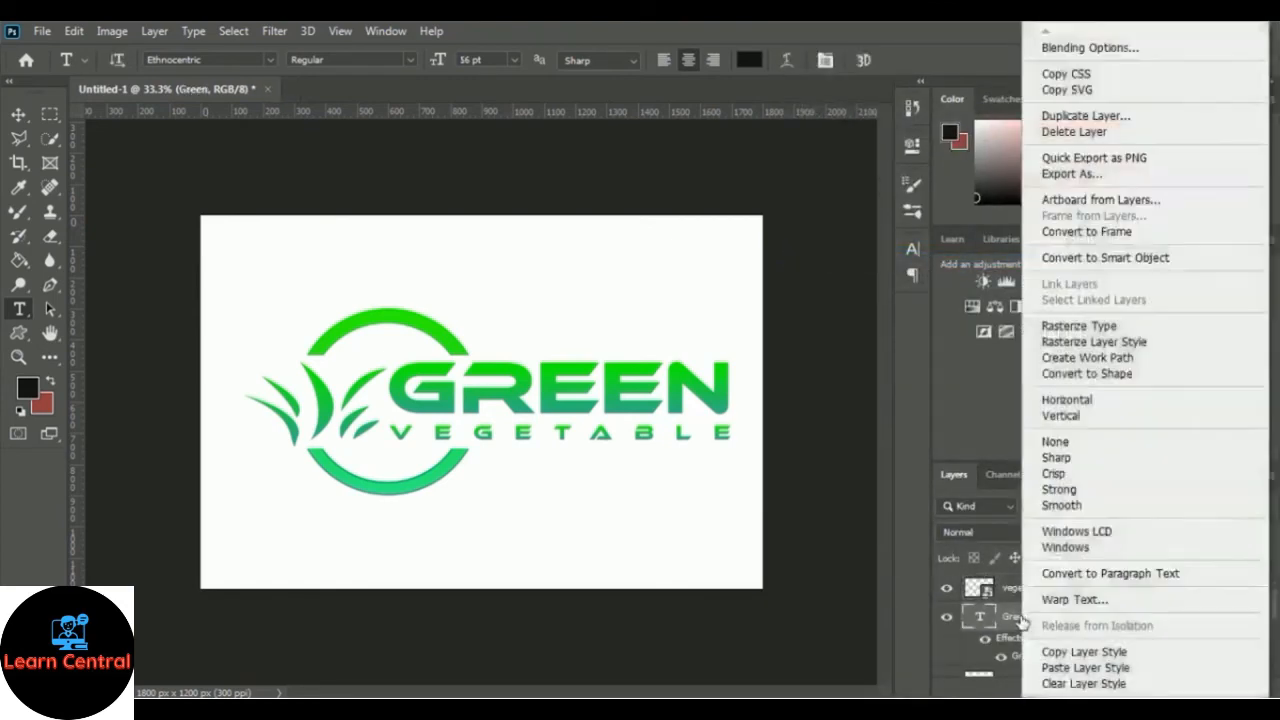
{"action": "right_click", "coordinate": [1022, 622]}
{"action": "left_click", "coordinate": [1100, 258]}
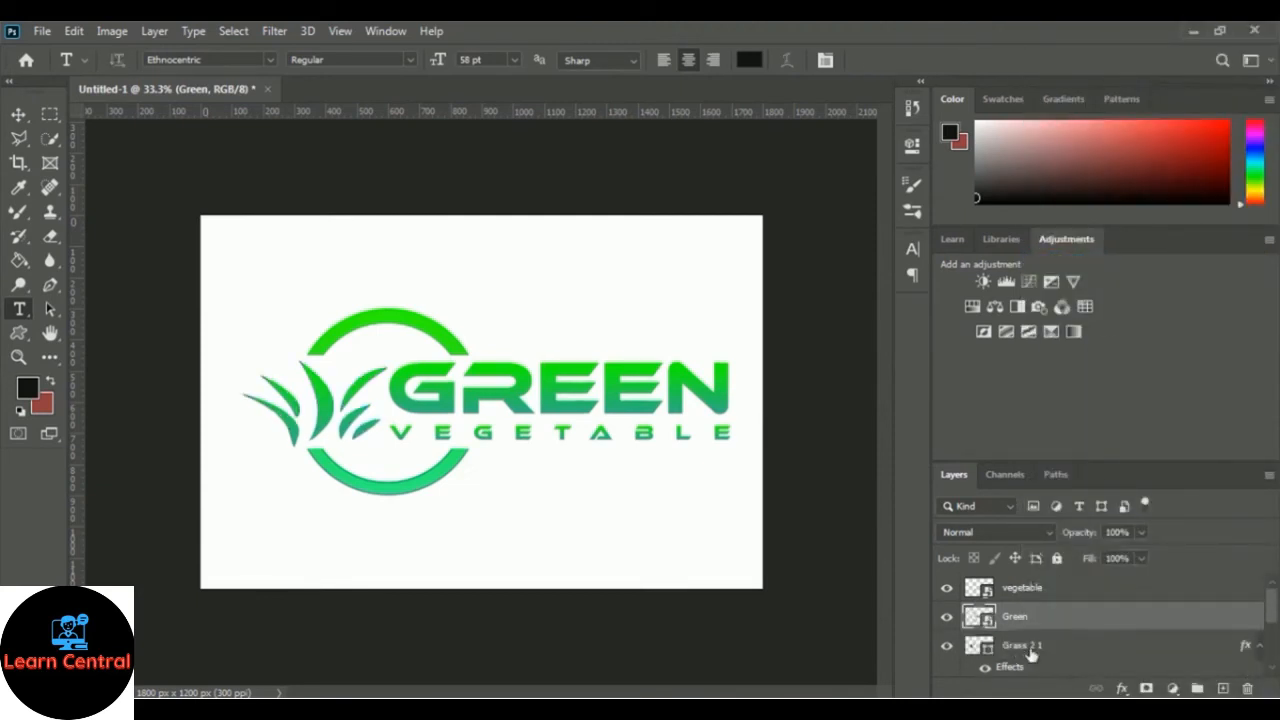
Convert the Grass 2 1 and Logo Circle layers into separate smart objects
{"action": "left_click", "coordinate": [1025, 650]}
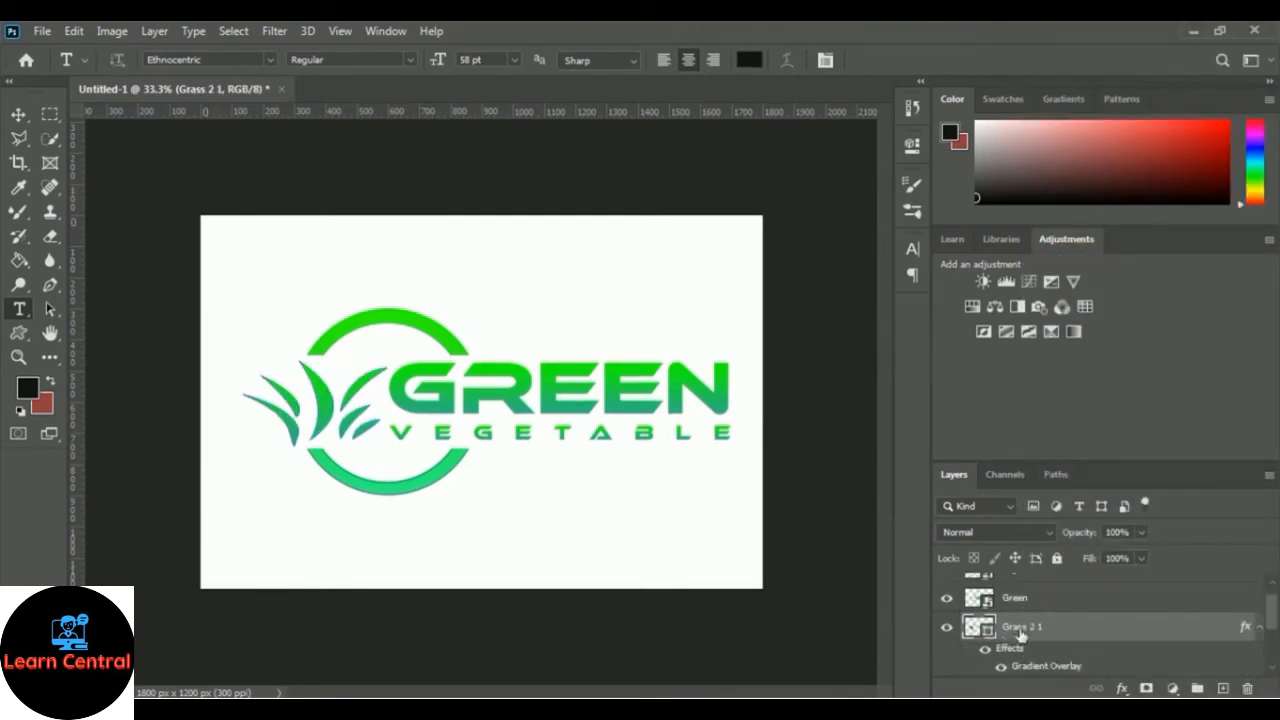
{"action": "right_click", "coordinate": [1020, 635]}
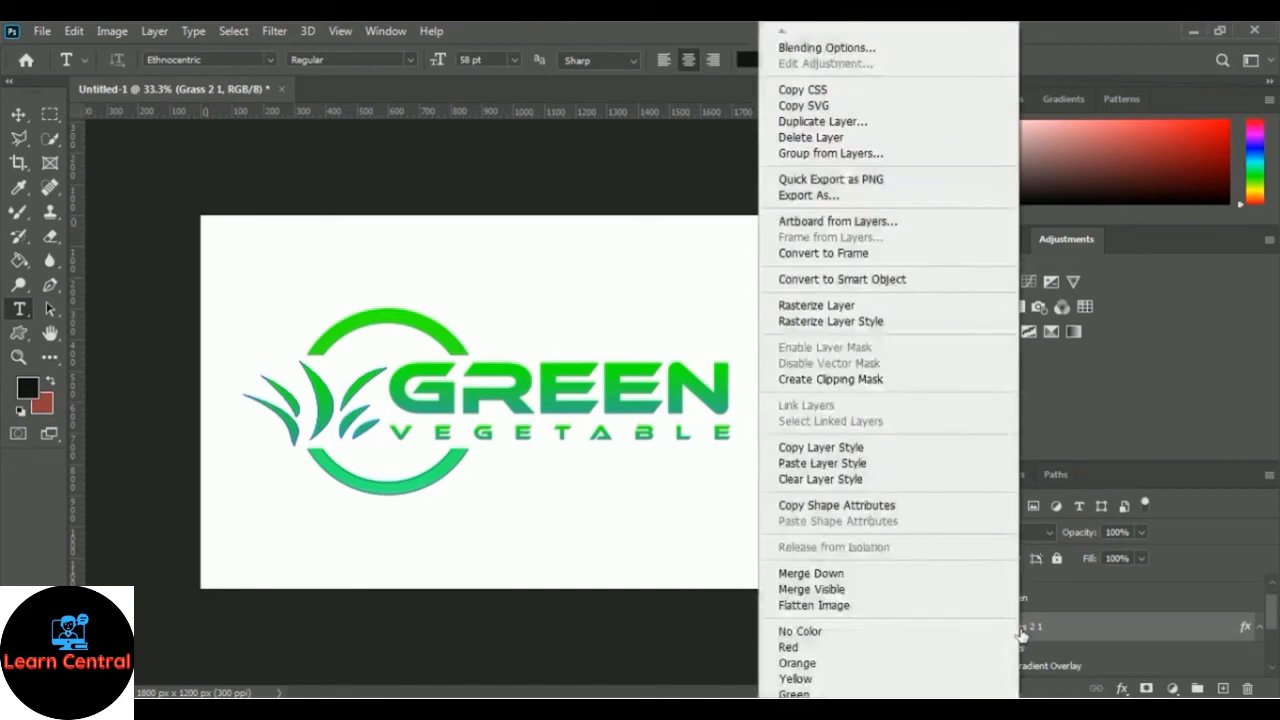
{"action": "left_click", "coordinate": [925, 284]}
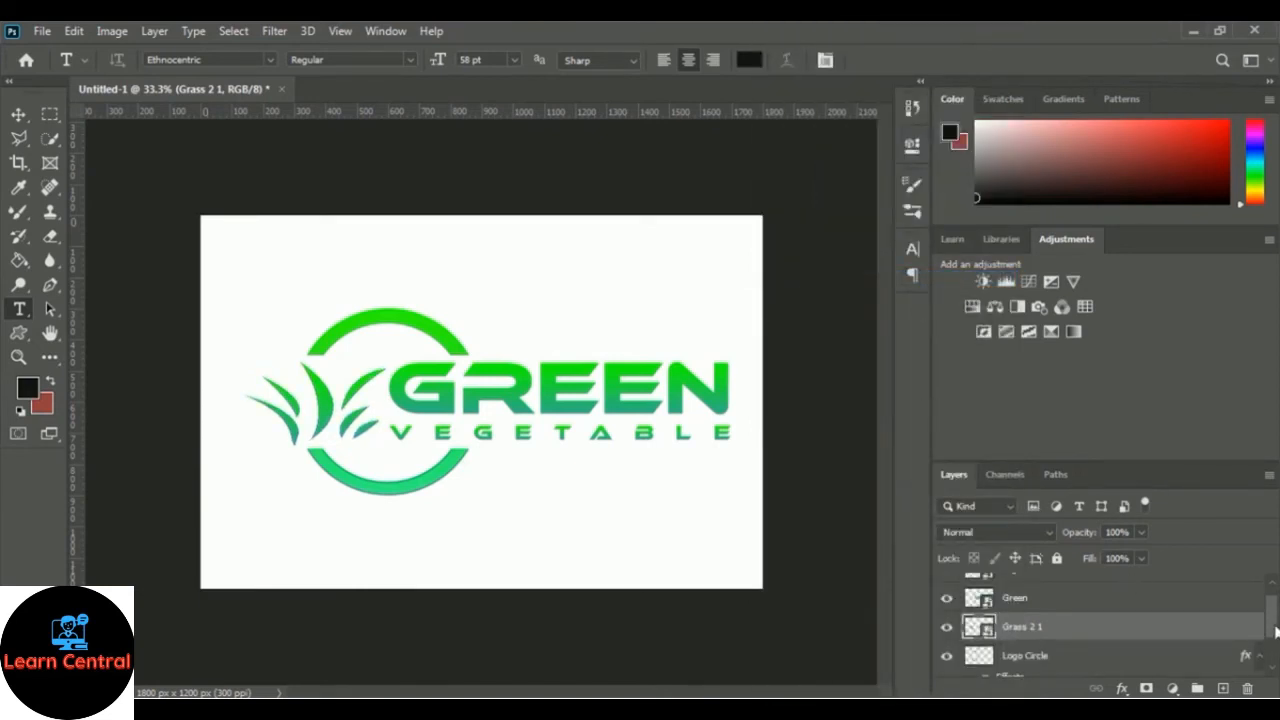
{"action": "scroll", "coordinate": [1275, 641], "scroll_direction": "down", "scroll_amount": 1}
{"action": "scroll", "coordinate": [1277, 641], "scroll_direction": "down", "scroll_amount": 1}
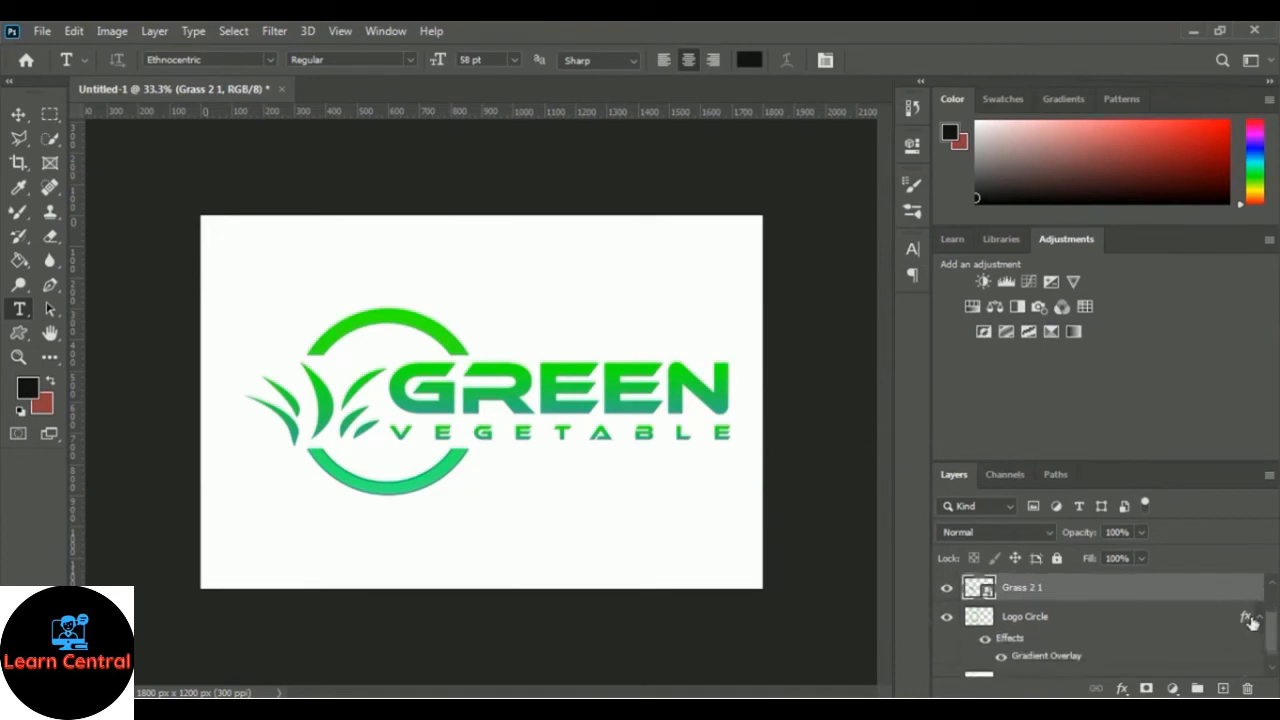
{"action": "left_click", "coordinate": [1251, 622]}
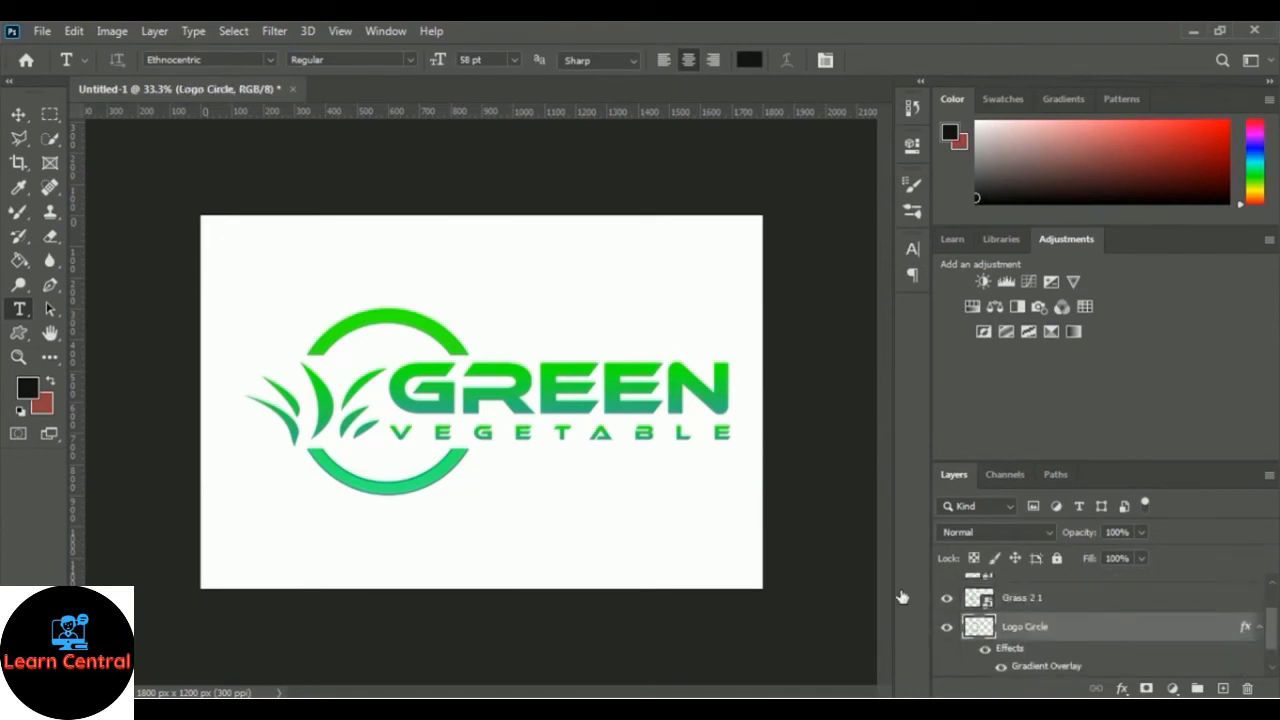
{"action": "right_click", "coordinate": [1013, 632]}
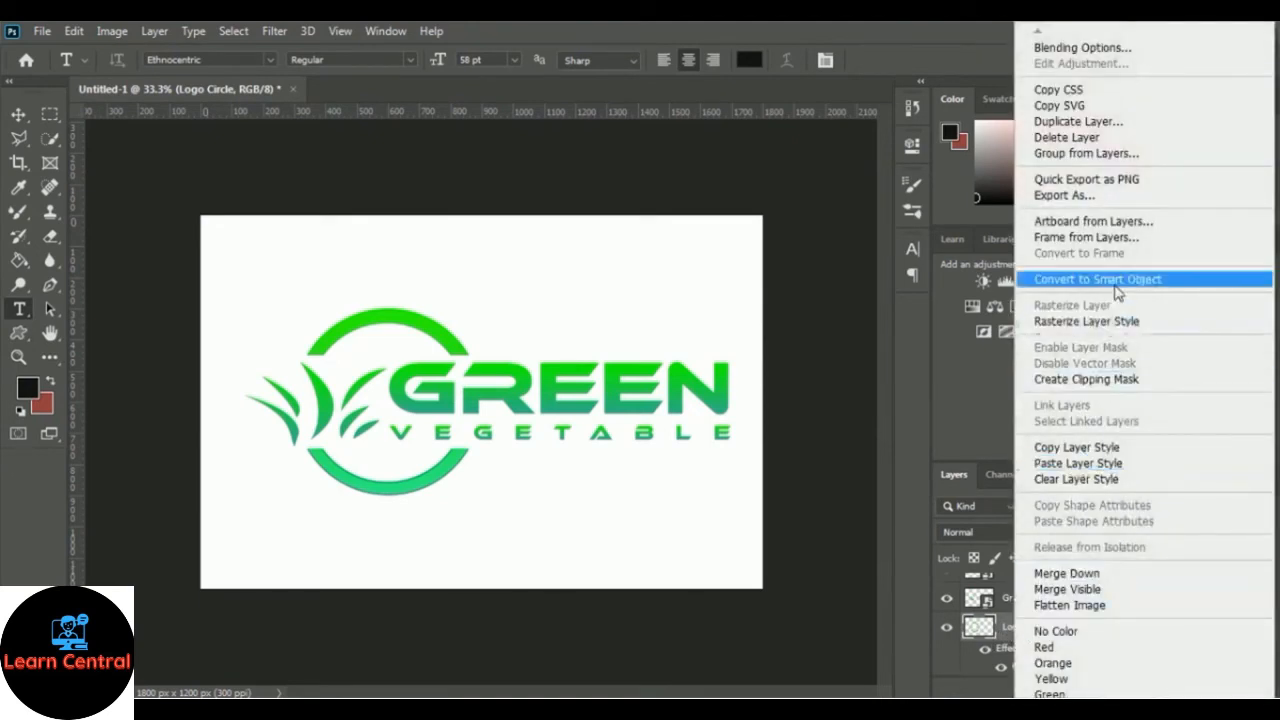
{"action": "left_click", "coordinate": [1174, 282]}
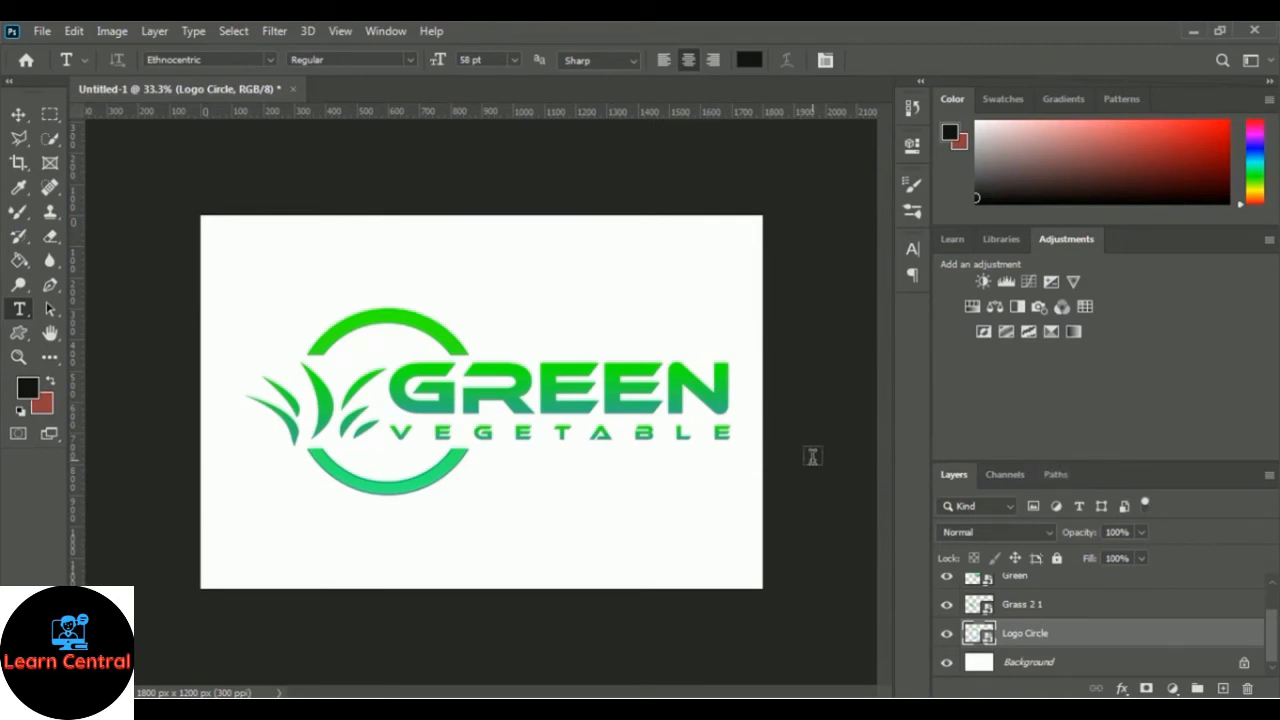
Open the file "3d glass window logo mockup" from the Mockup folder inside 04 Logo Design
{"action": "left_click", "coordinate": [42, 33]}
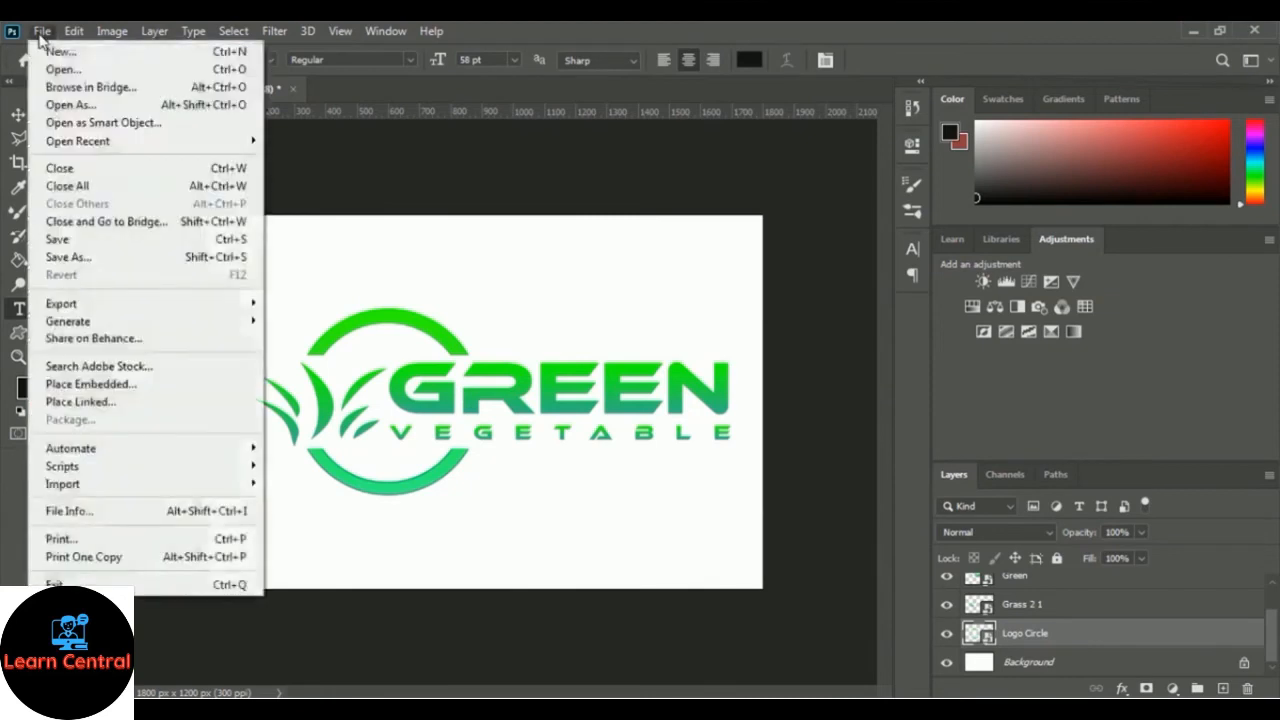
{"action": "left_click", "coordinate": [108, 72]}
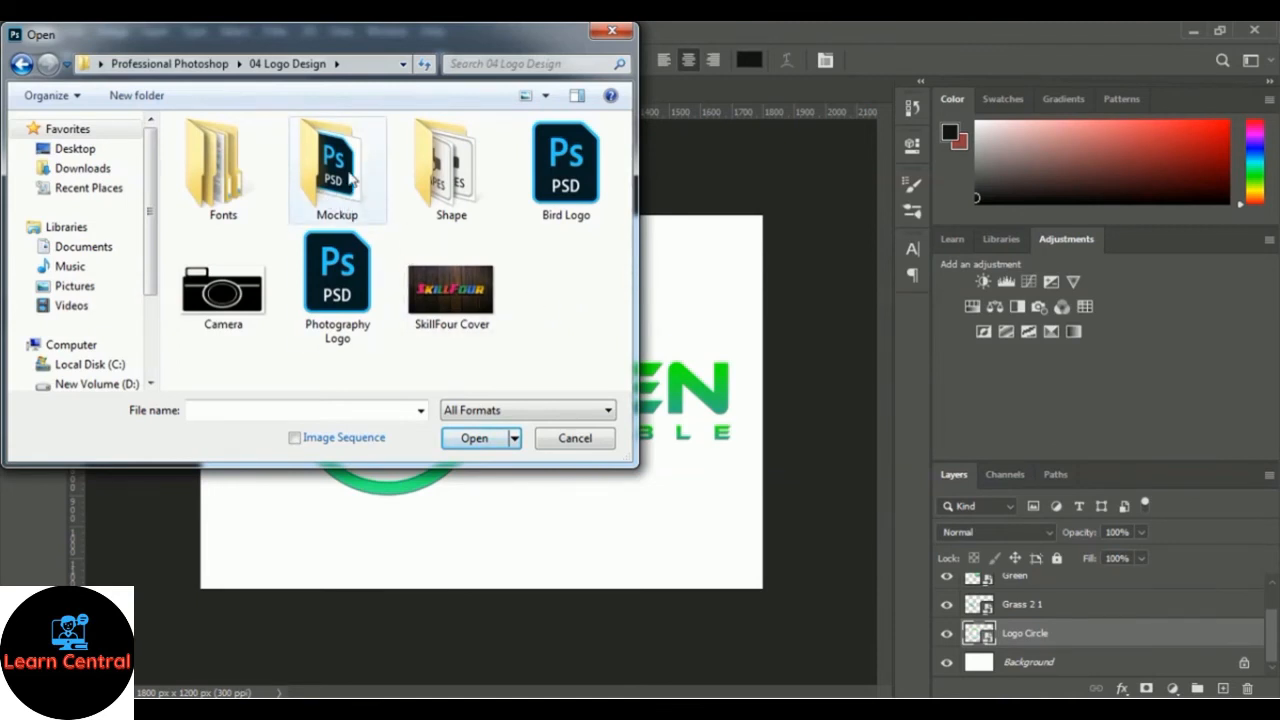
{"action": "double_click", "coordinate": [353, 180]}
{"action": "left_click", "coordinate": [265, 218]}
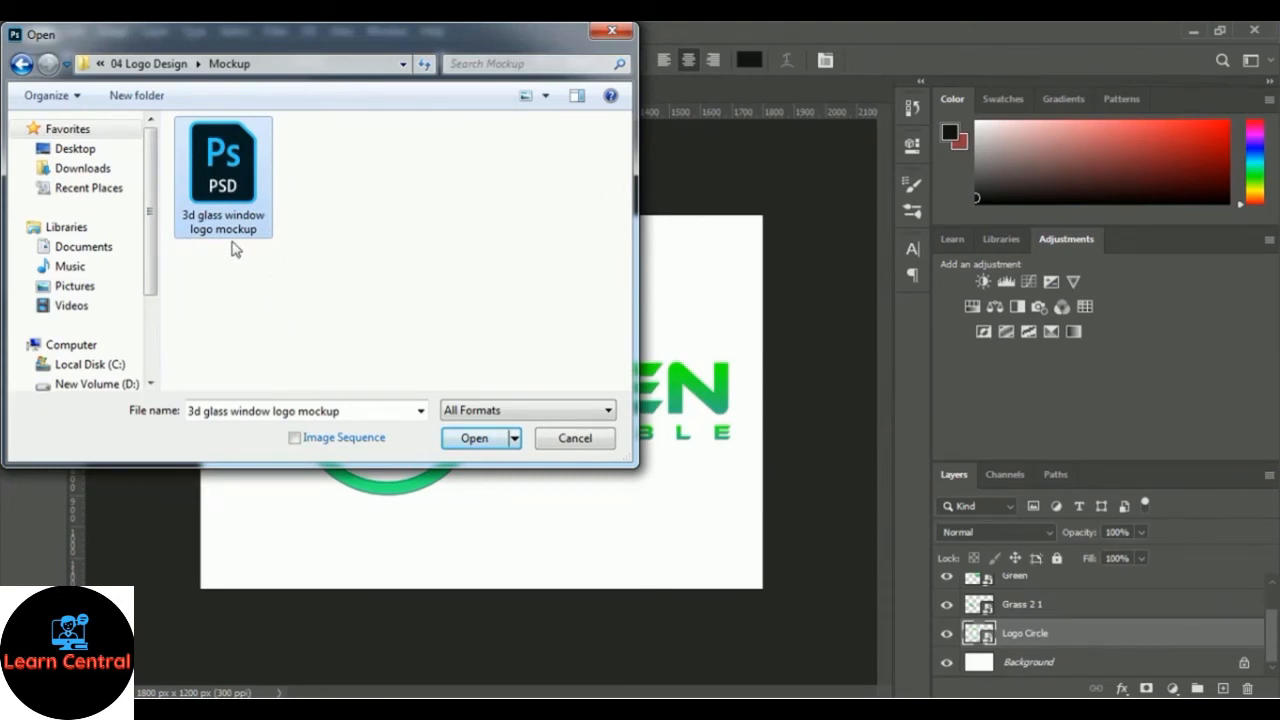
{"action": "left_click", "coordinate": [452, 440]}
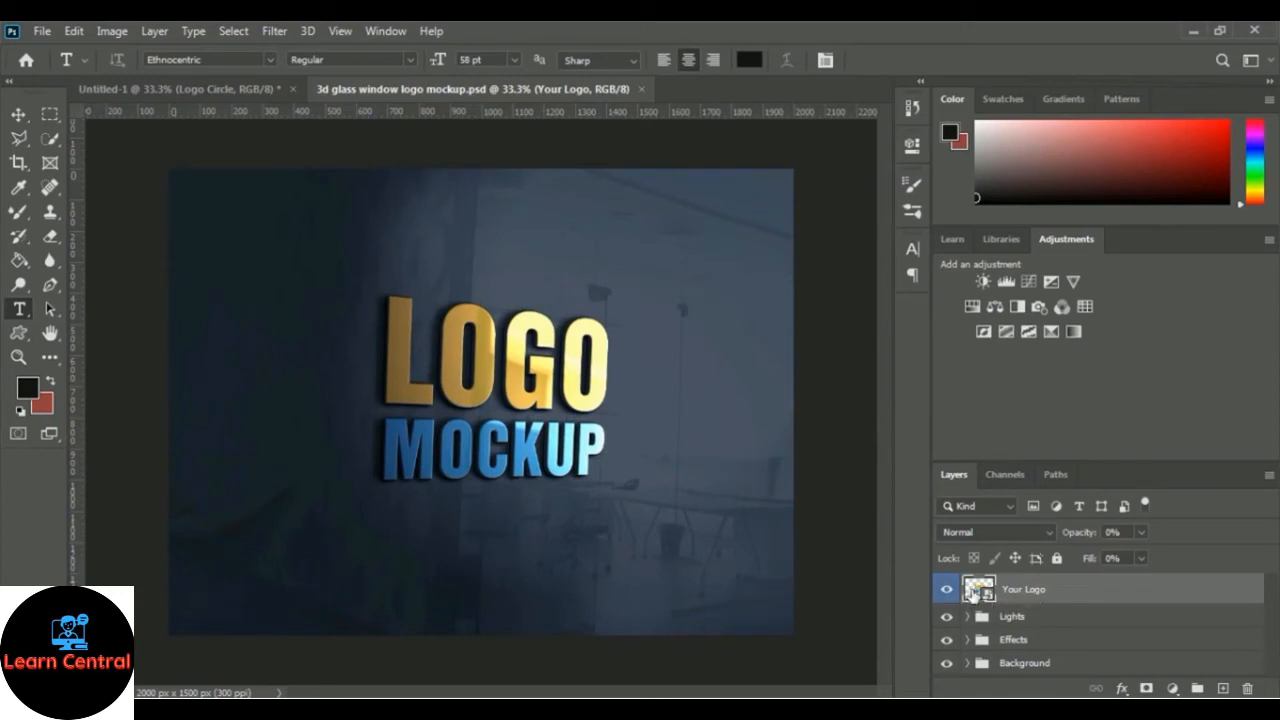
Open the Your Logo smart object's contents, hide its Preview logo layer, and return to the mockup document
{"action": "double_click", "coordinate": [972, 592]}
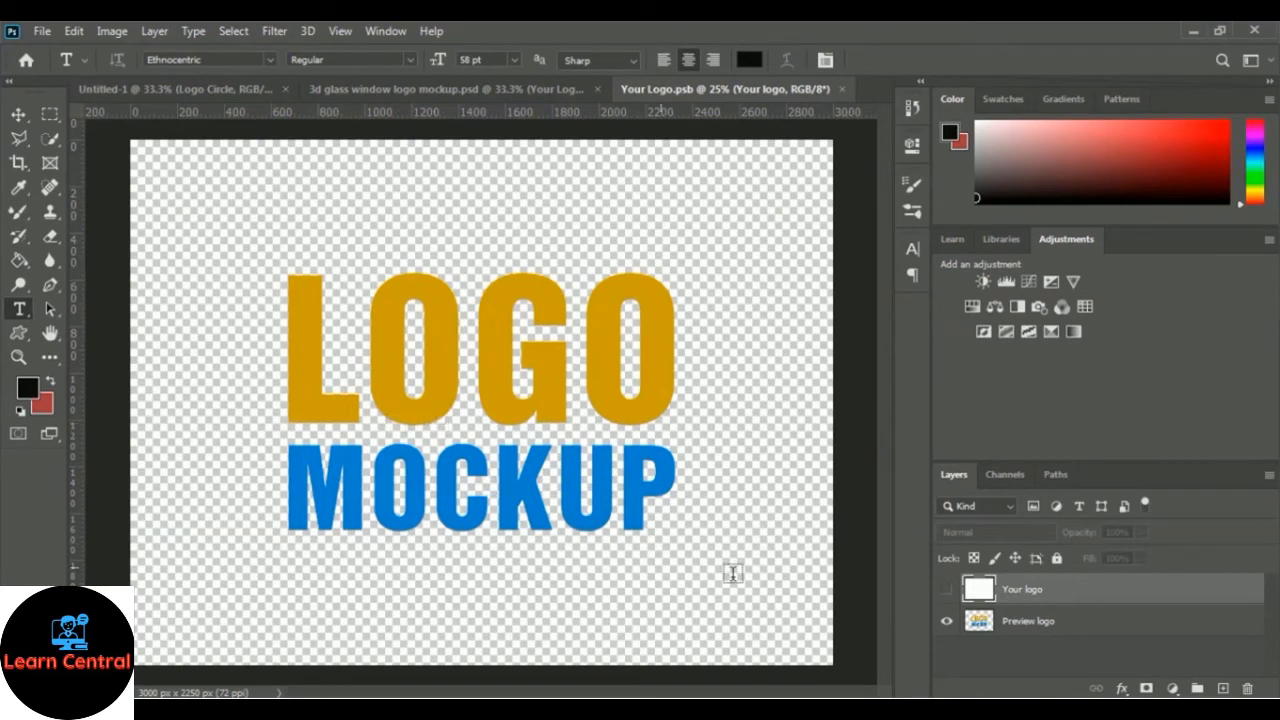
{"action": "left_click", "coordinate": [946, 622]}
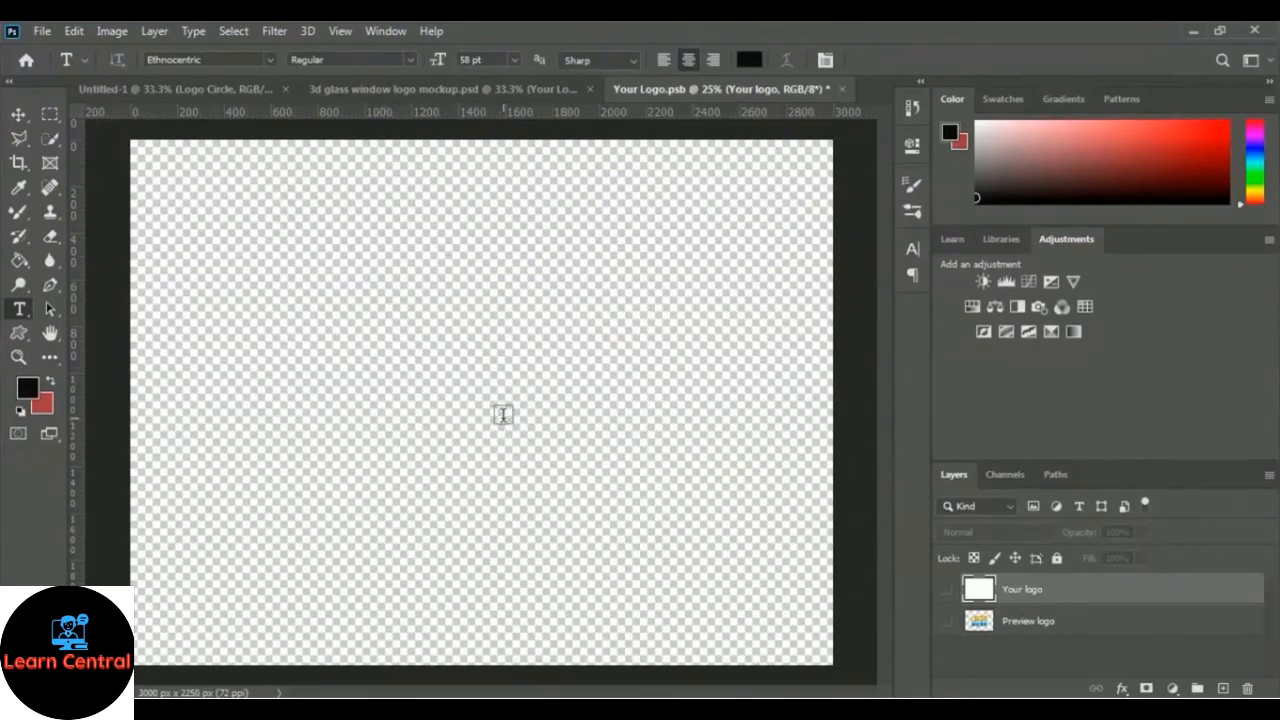
{"action": "left_click", "coordinate": [461, 88]}
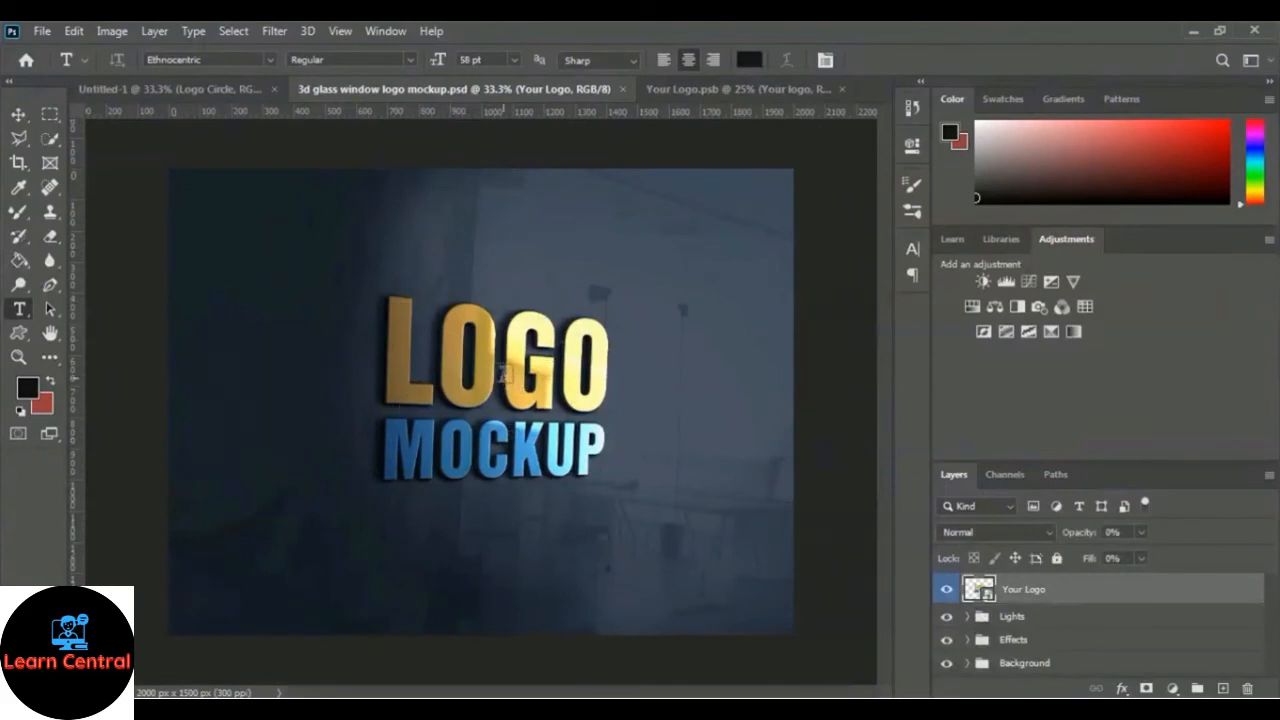
Return to the Untitled-1 logo document and hide its Background layer
{"action": "left_click", "coordinate": [172, 89]}
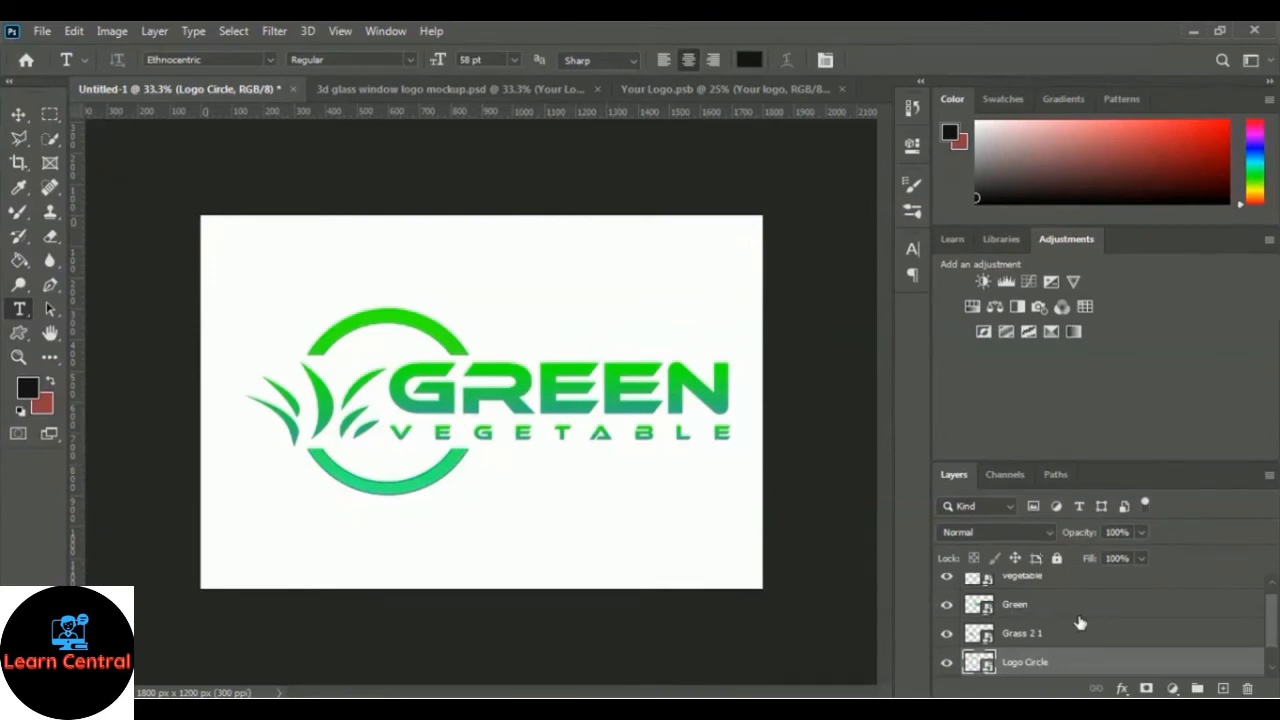
{"action": "scroll", "coordinate": [1080, 623], "scroll_direction": "down", "scroll_amount": 1}
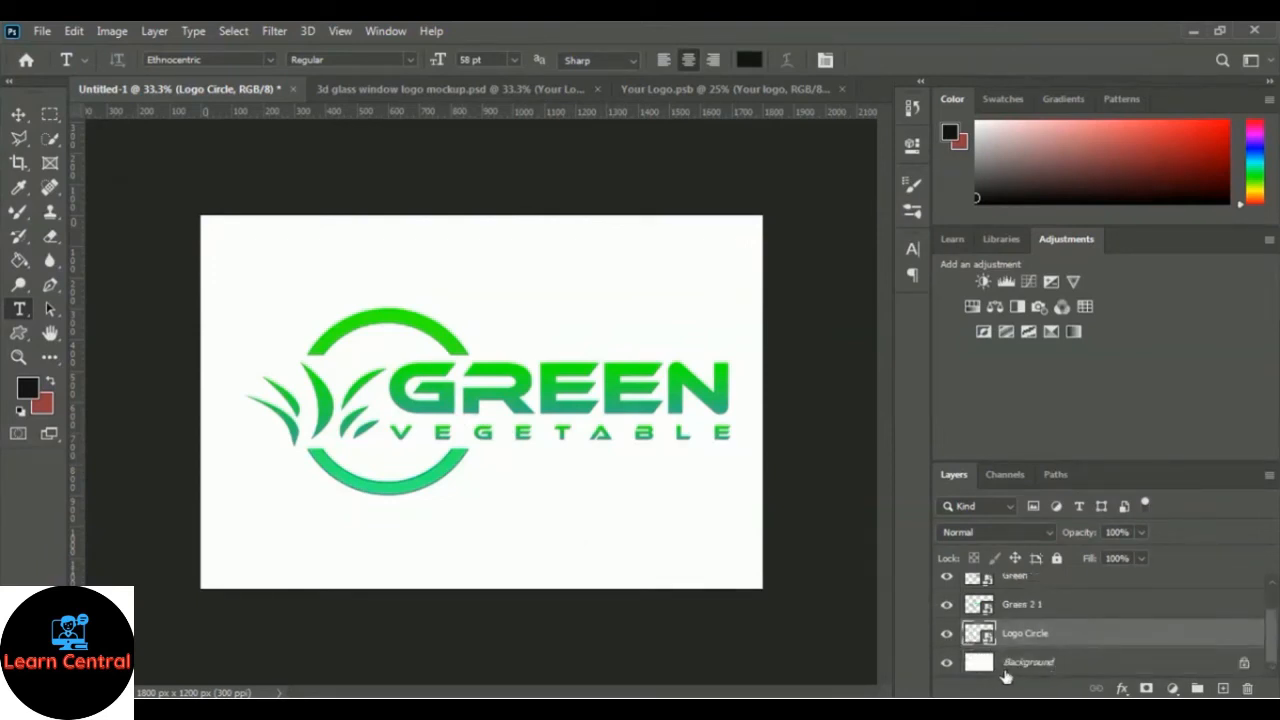
{"action": "left_click", "coordinate": [722, 90]}
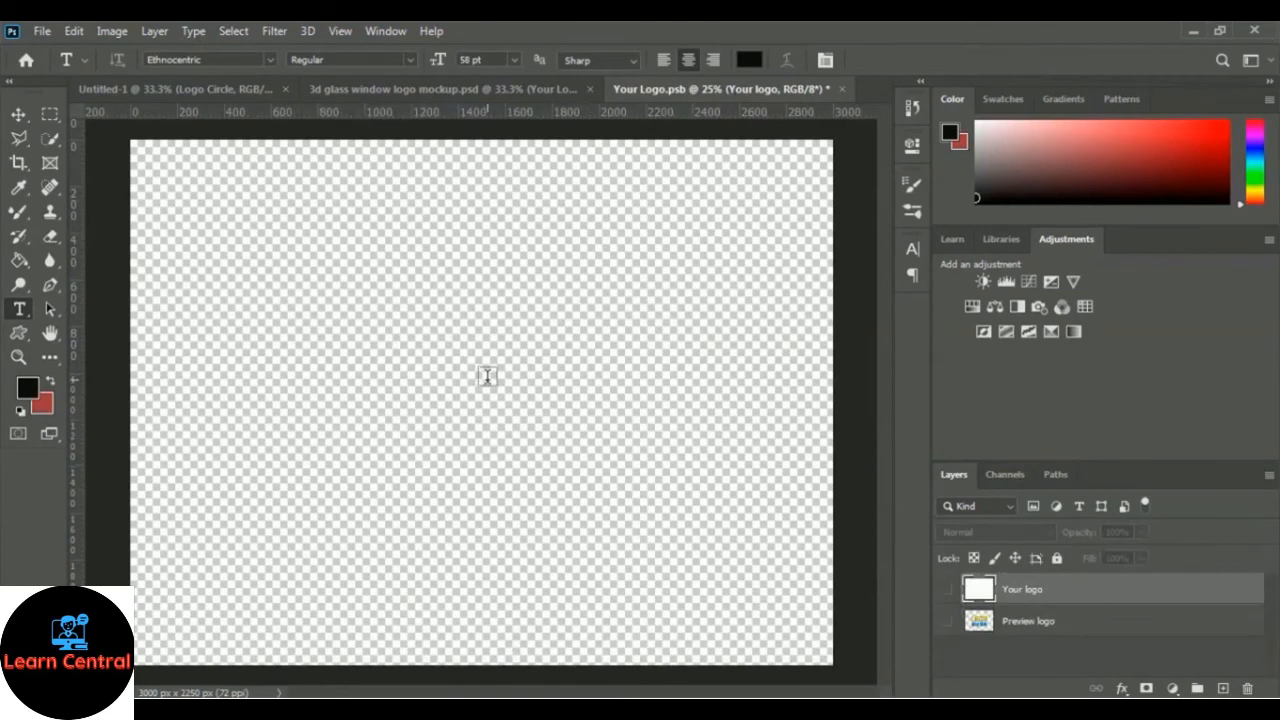
{"action": "left_click", "coordinate": [185, 89]}
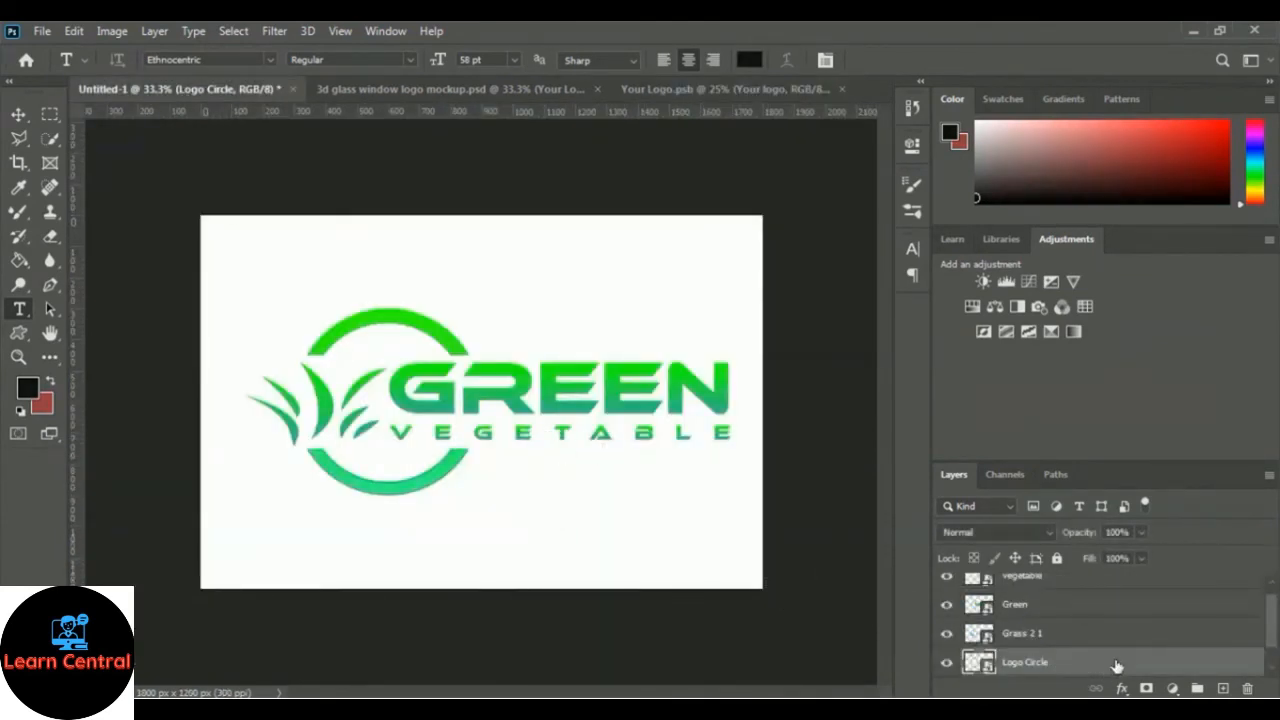
{"action": "scroll", "coordinate": [1114, 665], "scroll_direction": "down", "scroll_amount": 1}
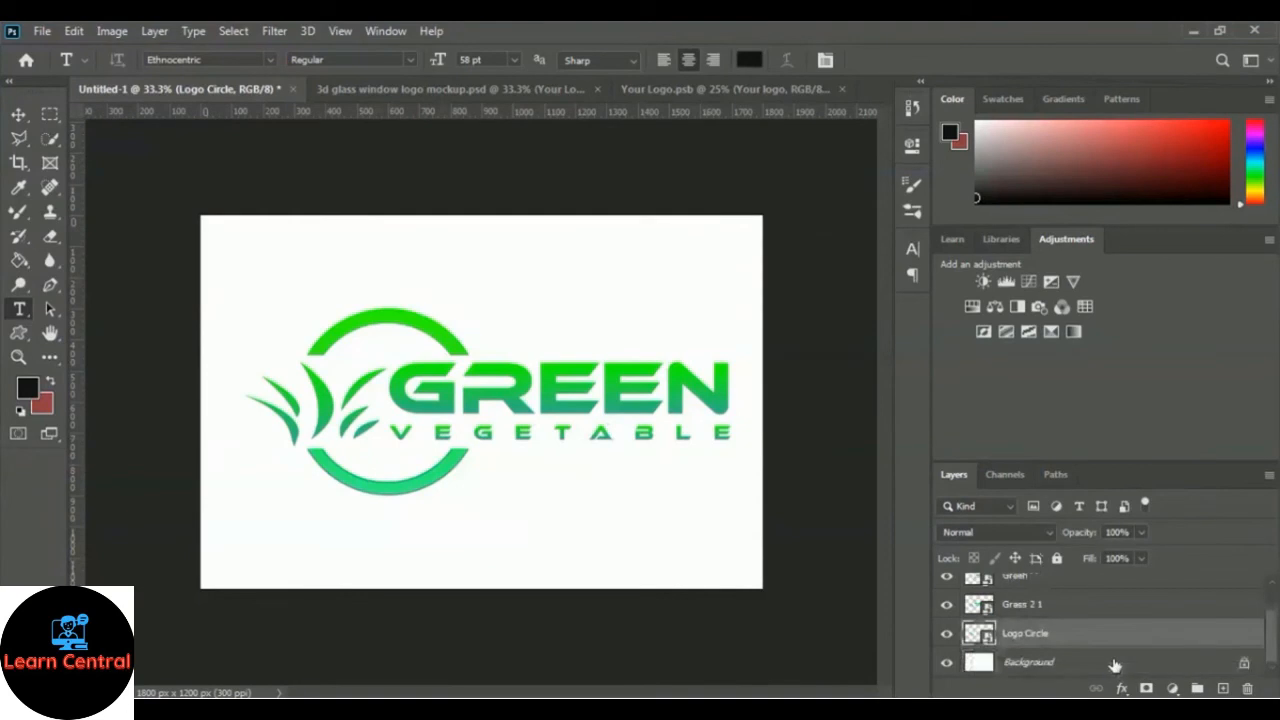
{"action": "left_click", "coordinate": [947, 663]}
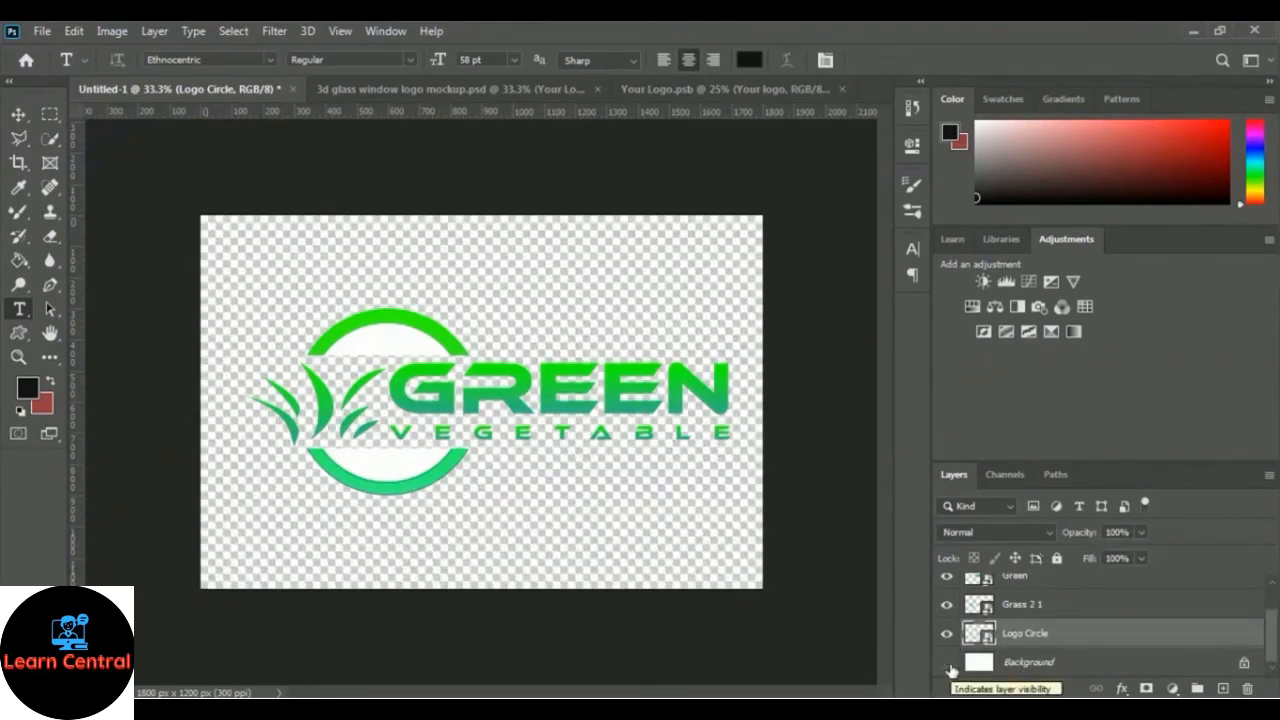
Rasterize the Logo Circle layer, then use Quick Selection to remove the white fill inside its upper and lower arcs
{"action": "key", "text": "w"}
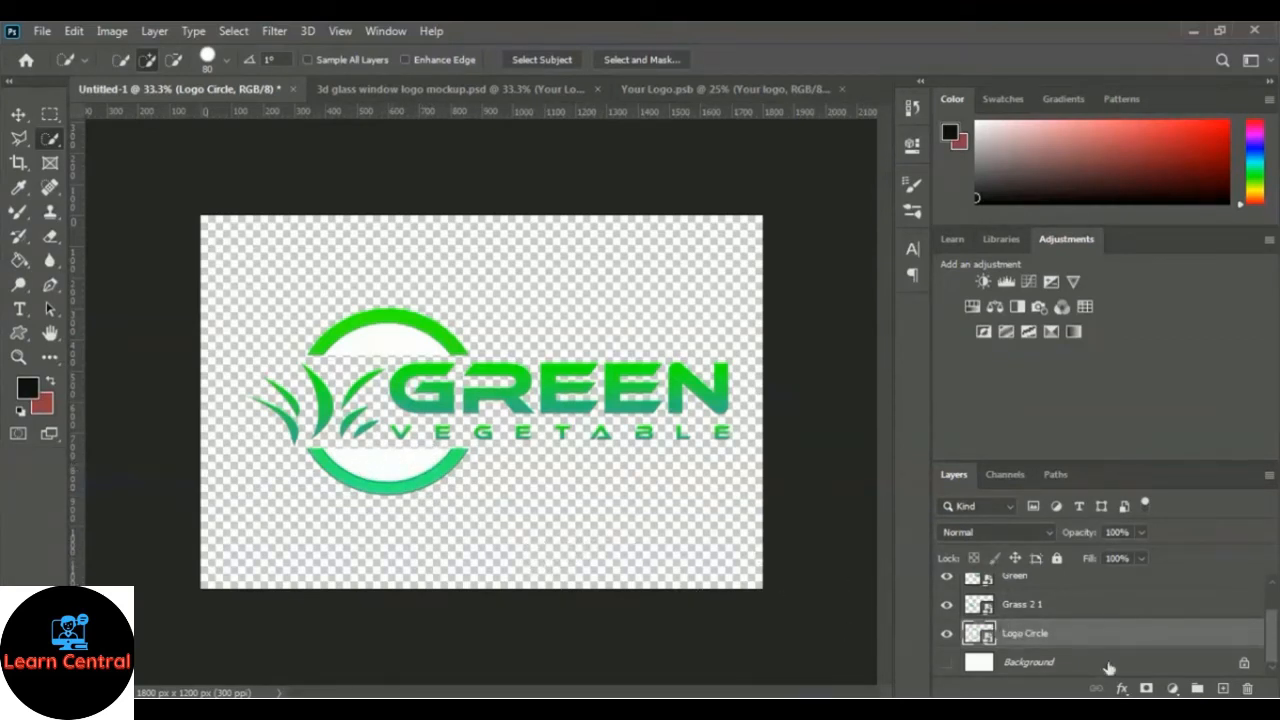
{"action": "right_click", "coordinate": [1021, 640]}
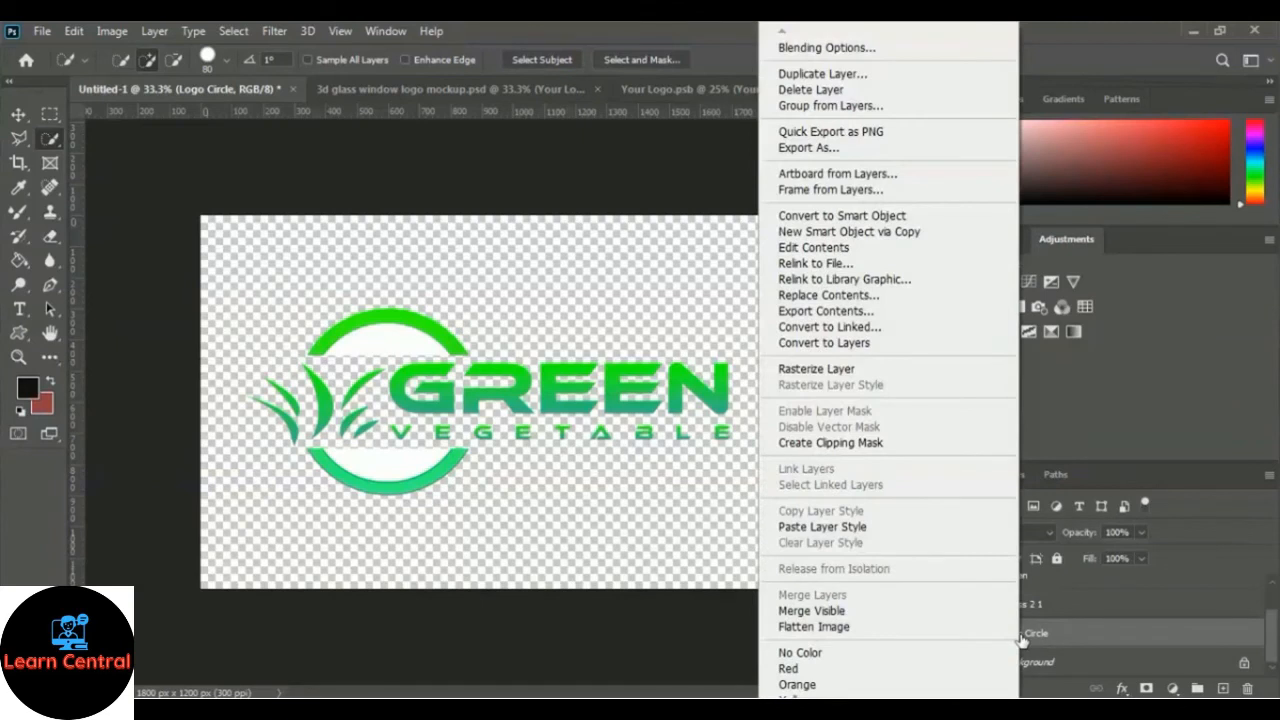
{"action": "left_click", "coordinate": [918, 374]}
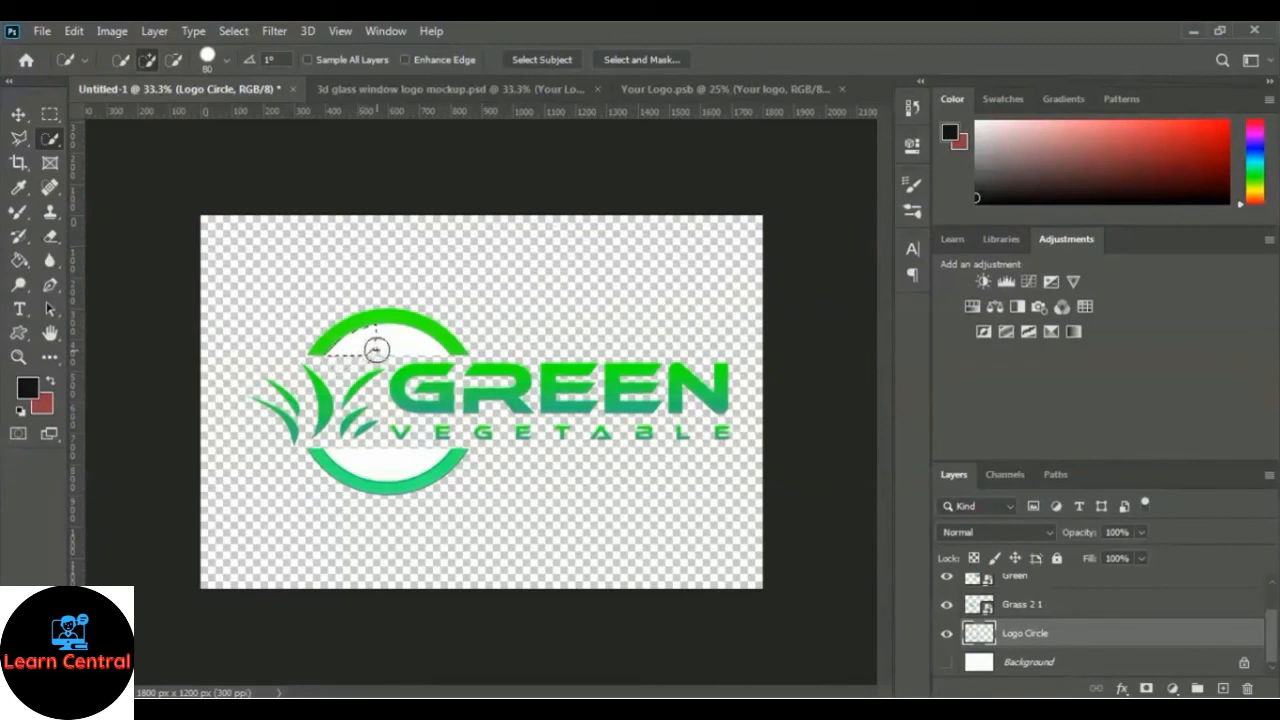
{"action": "mouse_move", "coordinate": [376, 349]}
{"action": "left_mouse_down"}
{"action": "mouse_move", "coordinate": [405, 340]}
{"action": "mouse_move", "coordinate": [433, 360]}
{"action": "left_mouse_up"}
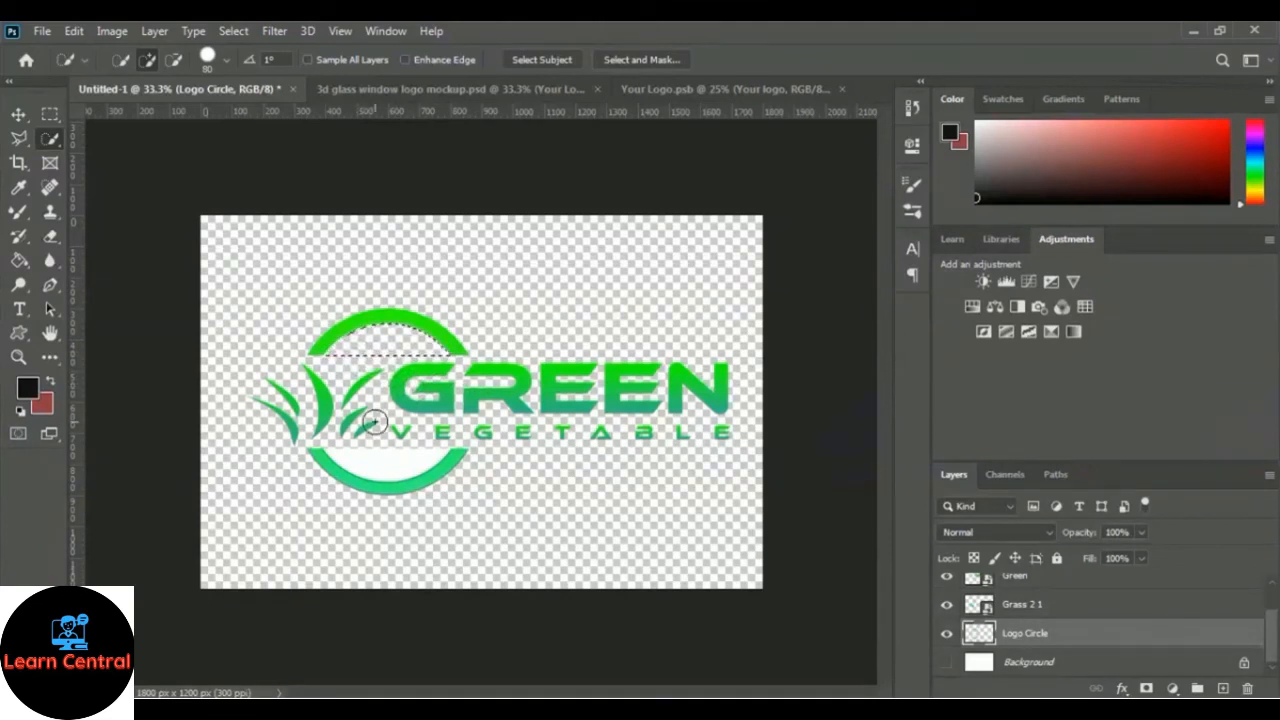
{"action": "key", "text": "ctrl+d"}
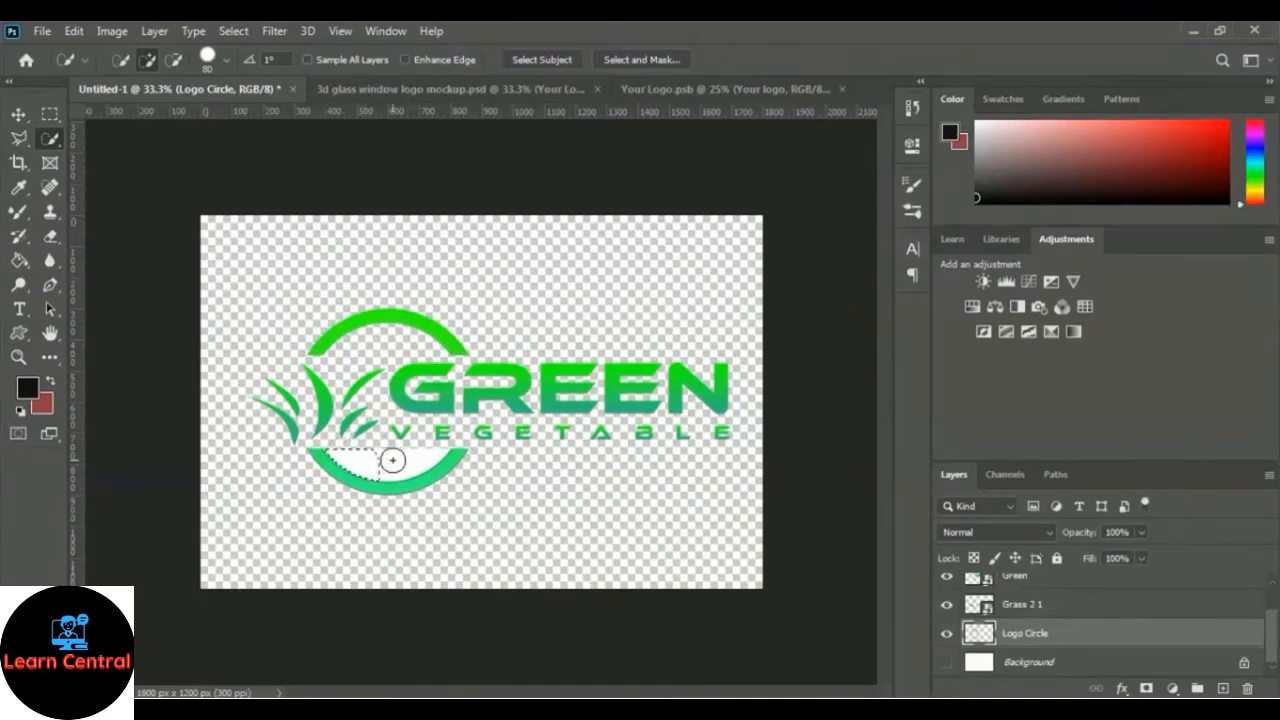
{"action": "left_click_drag", "start_coordinate": [392, 459], "coordinate": [415, 451]}
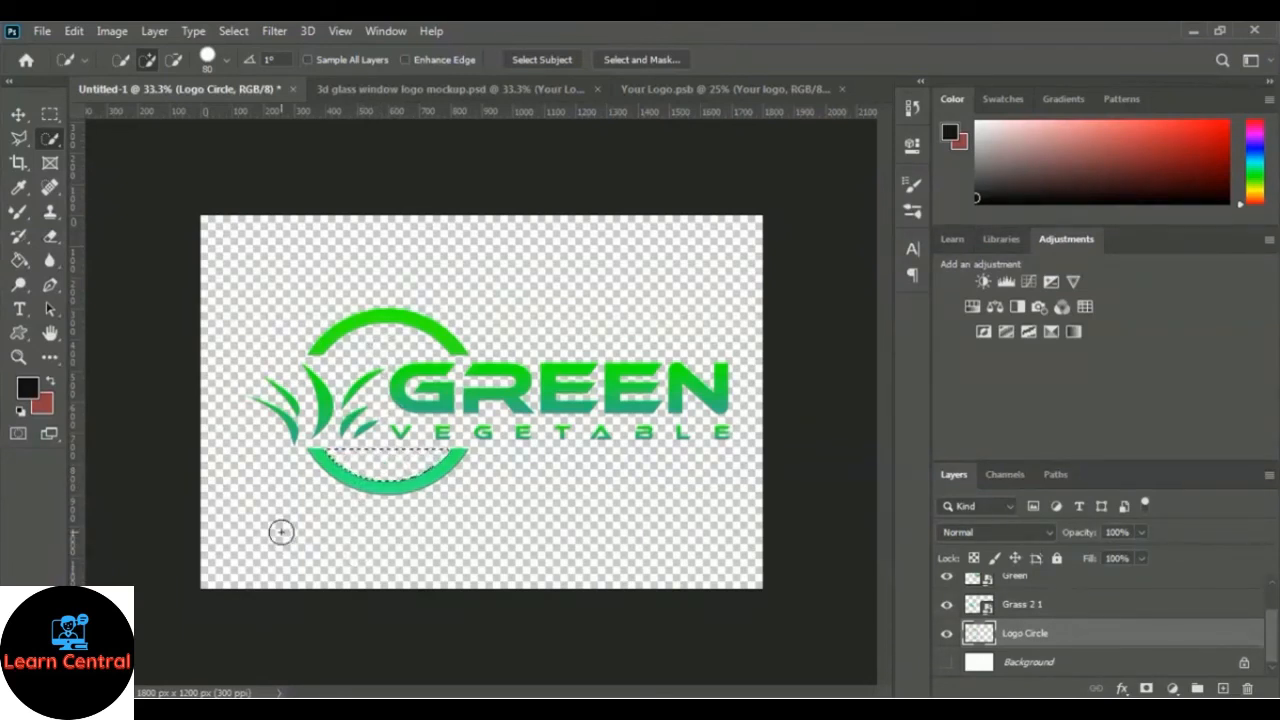
{"action": "key", "text": "ctrl+d"}
Copy the vegetable, Green, Grass 2 1 and Logo Circle layers together into Your Logo.psb, accepting the color profile conversion
{"action": "scroll", "coordinate": [1128, 630], "scroll_direction": "up", "scroll_amount": 2}
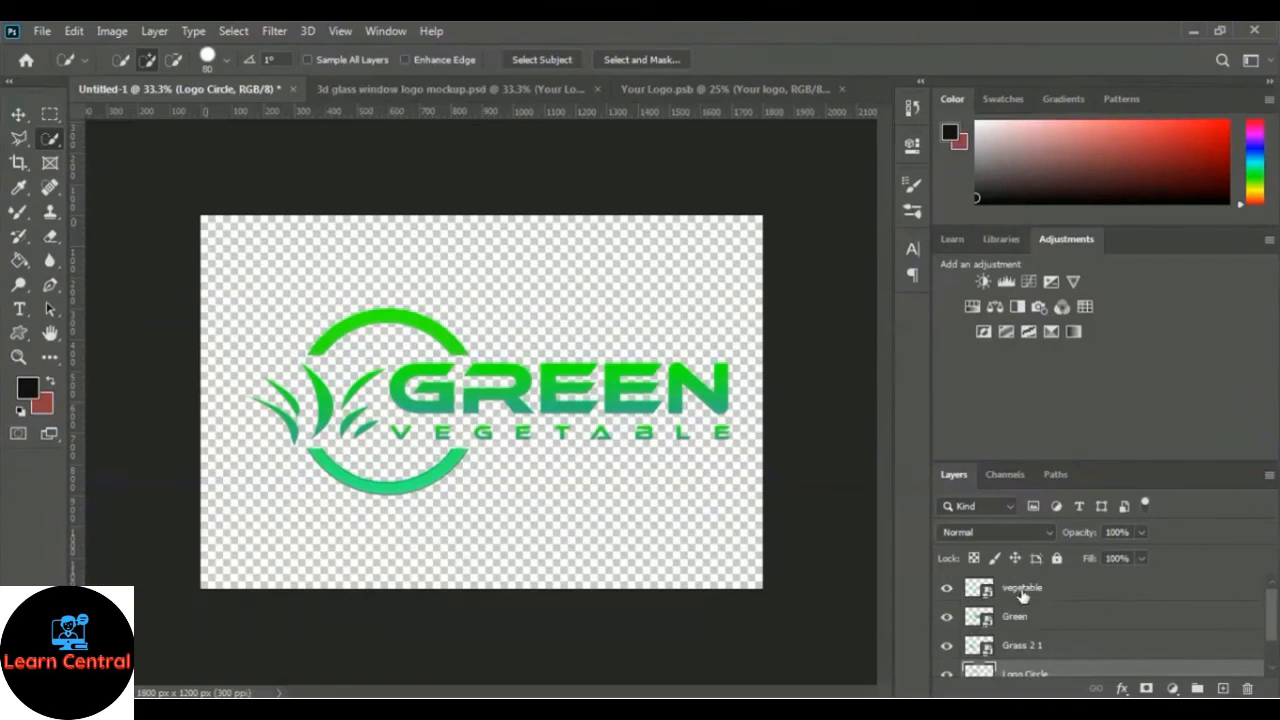
{"action": "scroll", "coordinate": [1047, 650], "scroll_direction": "down", "scroll_amount": 2}
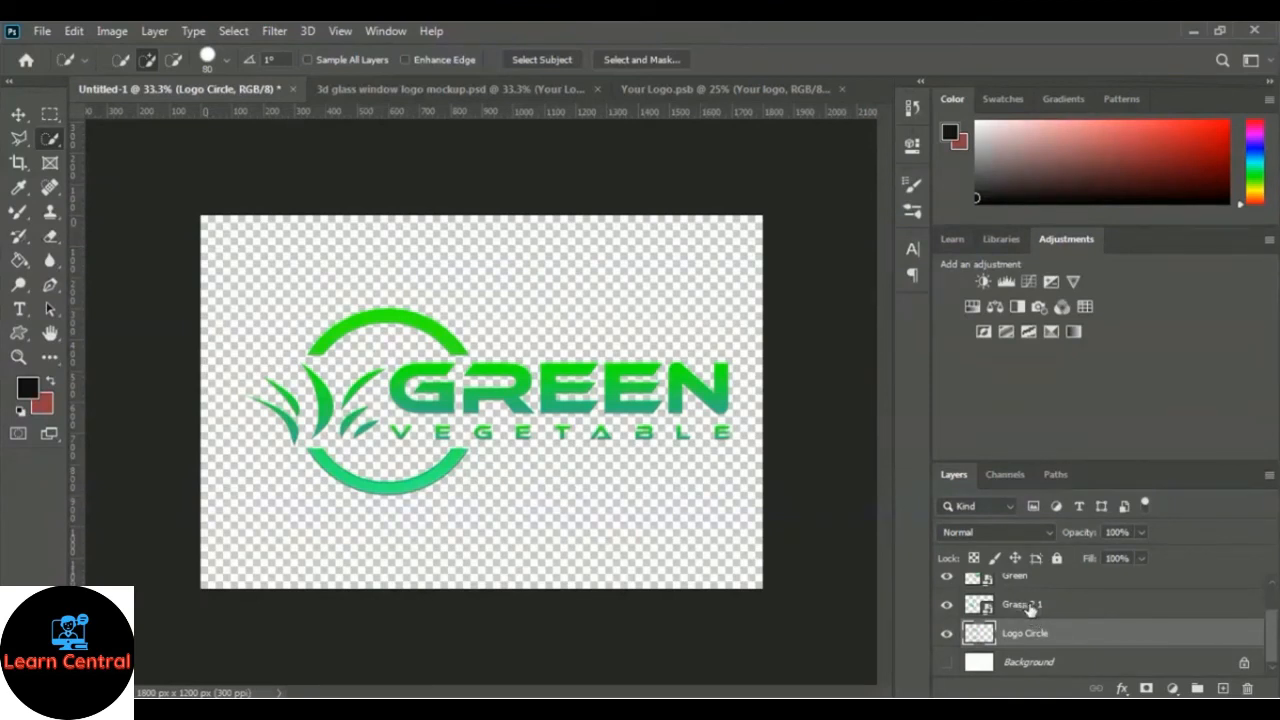
{"action": "left_click", "coordinate": [1034, 608], "text": "shift"}
{"action": "scroll", "coordinate": [1046, 612], "scroll_direction": "up", "scroll_amount": 1}
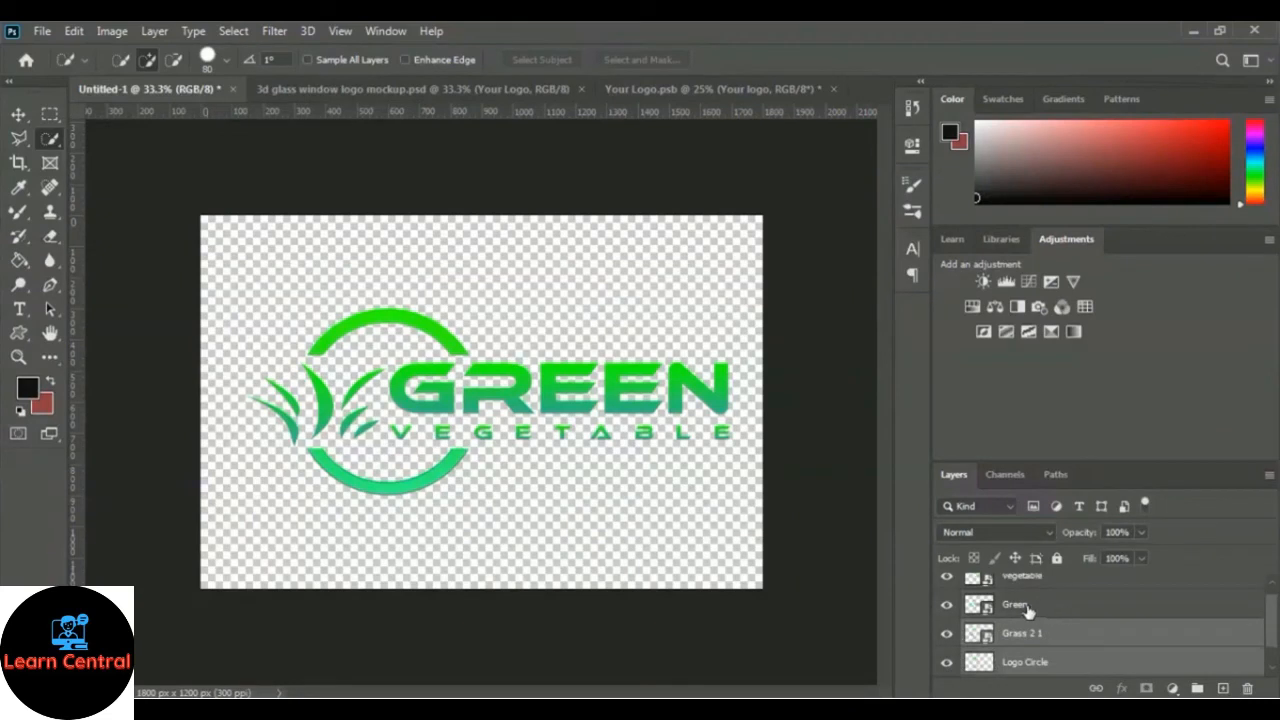
{"action": "left_click", "coordinate": [1026, 608], "text": "shift"}
{"action": "scroll", "coordinate": [1076, 618], "scroll_direction": "up", "scroll_amount": 1}
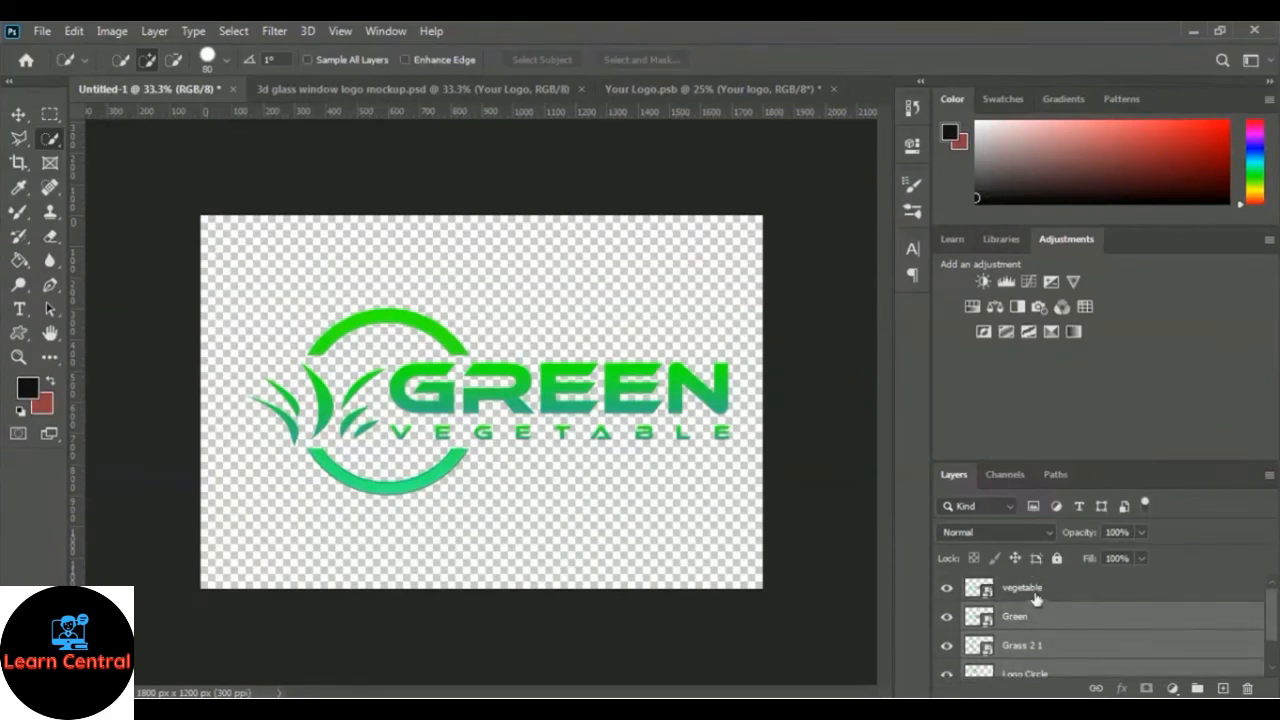
{"action": "left_click", "coordinate": [1034, 594], "text": "shift"}
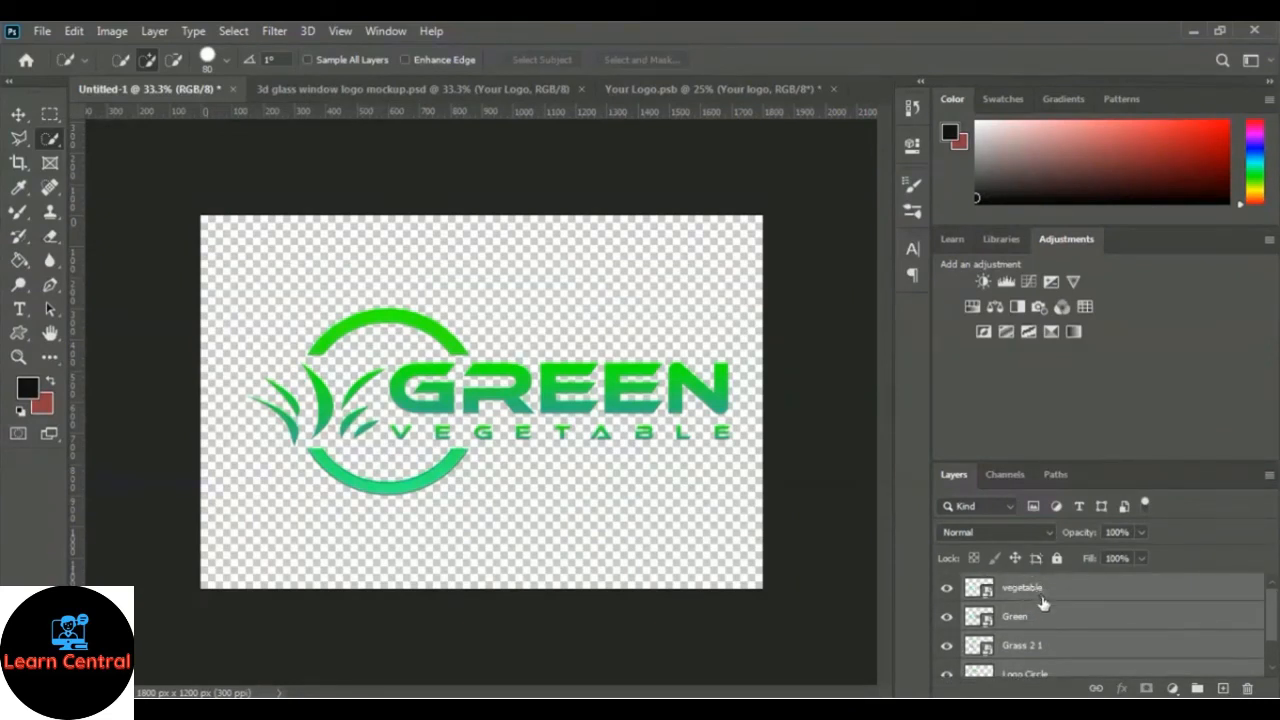
{"action": "scroll", "coordinate": [1052, 612], "scroll_direction": "down", "scroll_amount": 1}
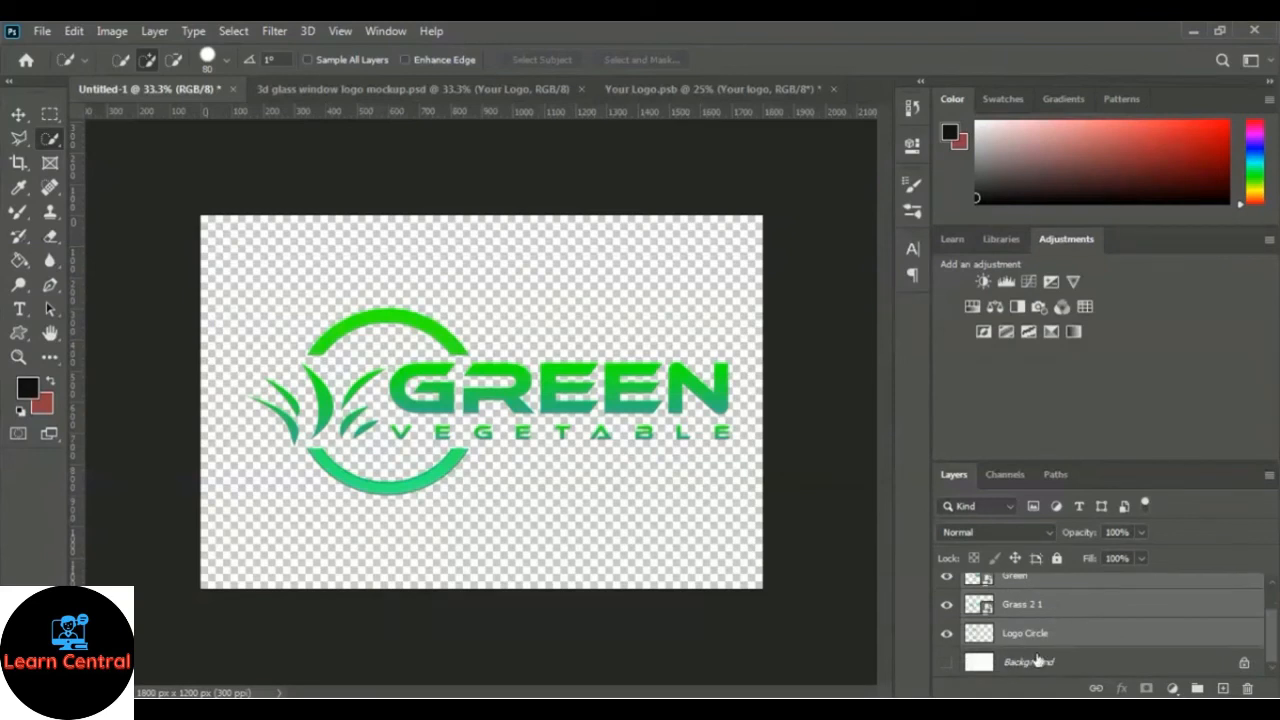
{"action": "key", "text": "v"}
{"action": "scroll", "coordinate": [1276, 615], "scroll_direction": "up", "scroll_amount": 1}
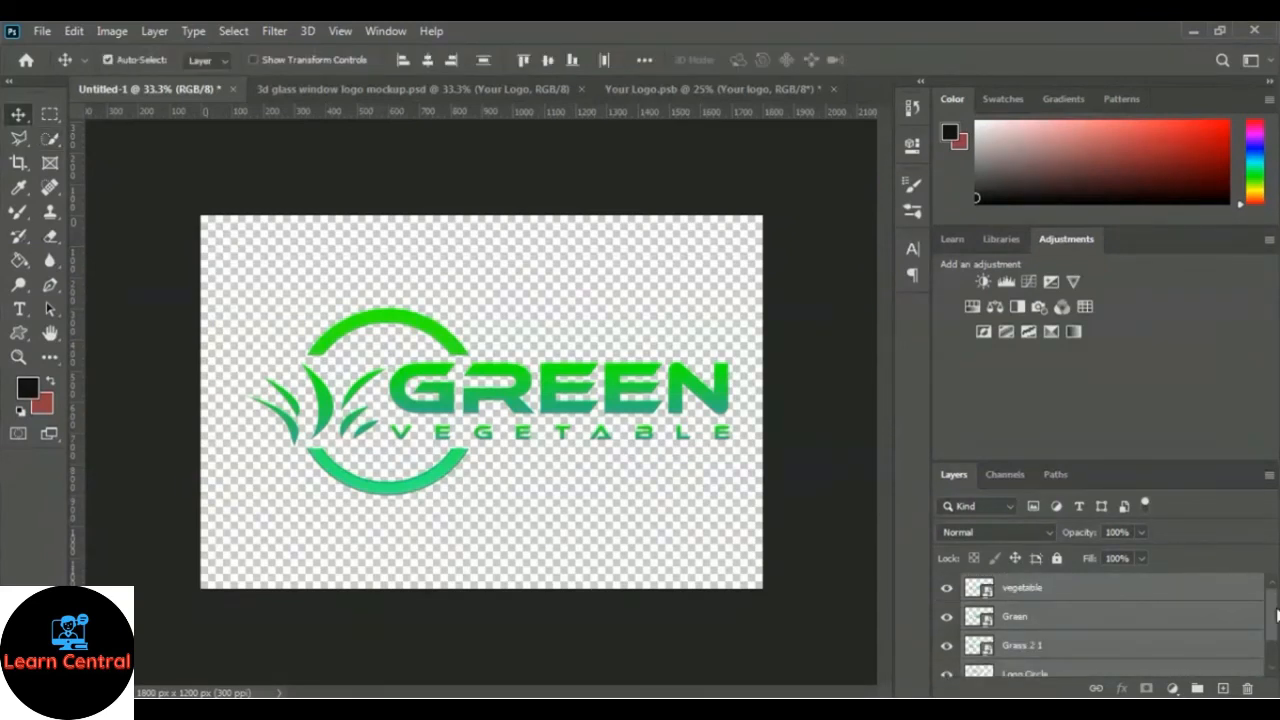
{"action": "scroll", "coordinate": [1276, 615], "scroll_direction": "down", "scroll_amount": 1}
{"action": "scroll", "coordinate": [1276, 615], "scroll_direction": "up", "scroll_amount": 1}
{"action": "left_click_drag", "start_coordinate": [364, 421], "coordinate": [428, 400]}
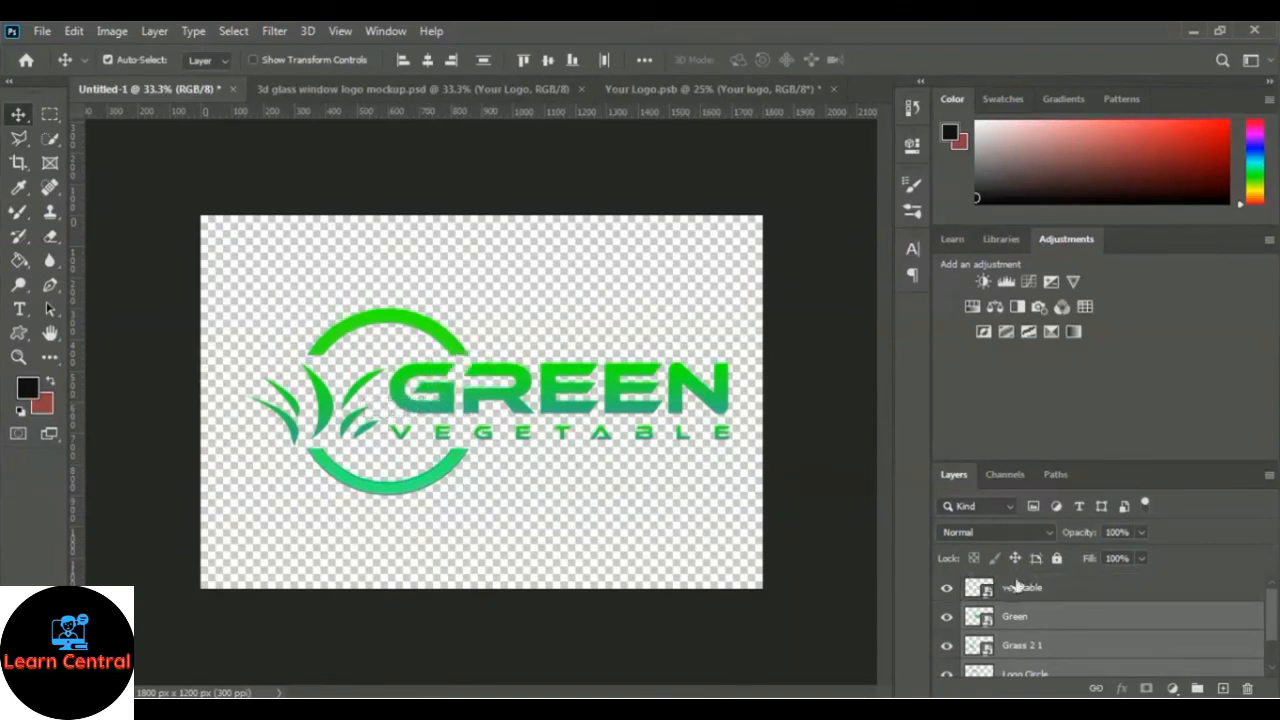
{"action": "left_click", "coordinate": [1030, 590], "text": "ctrl"}
{"action": "left_click_drag", "start_coordinate": [495, 397], "coordinate": [541, 413]}
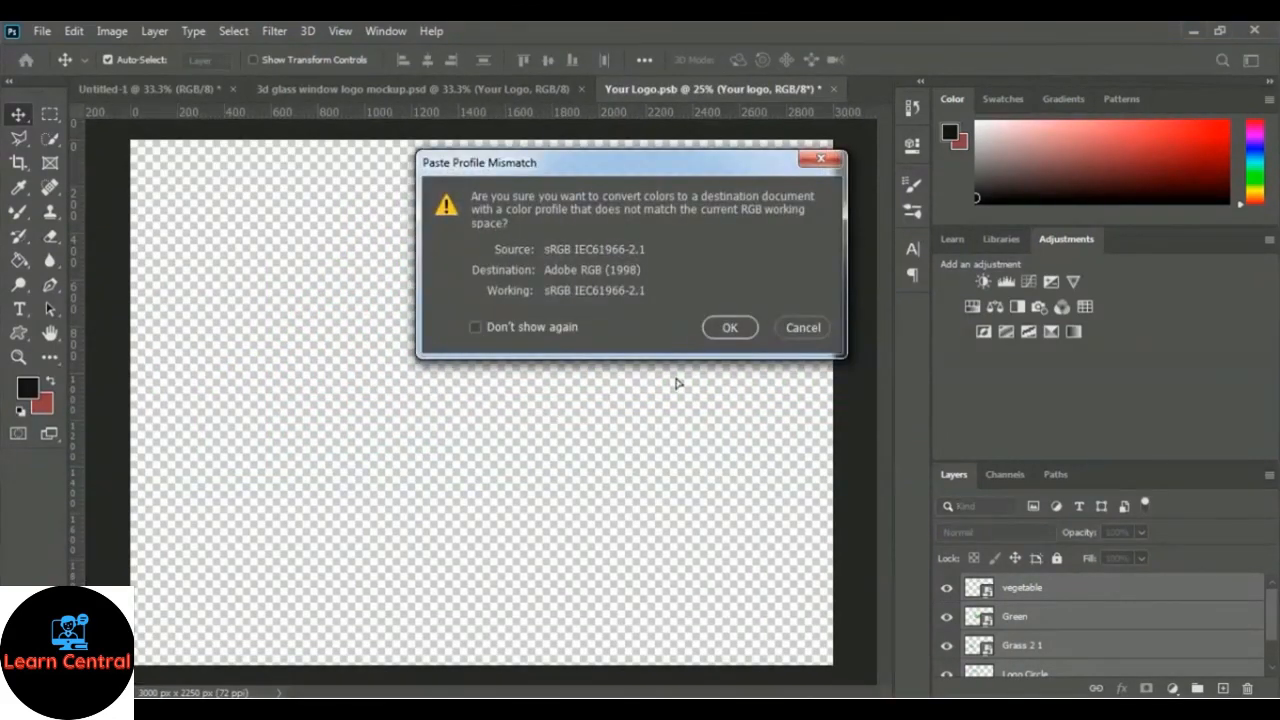
{"action": "left_click", "coordinate": [738, 327]}
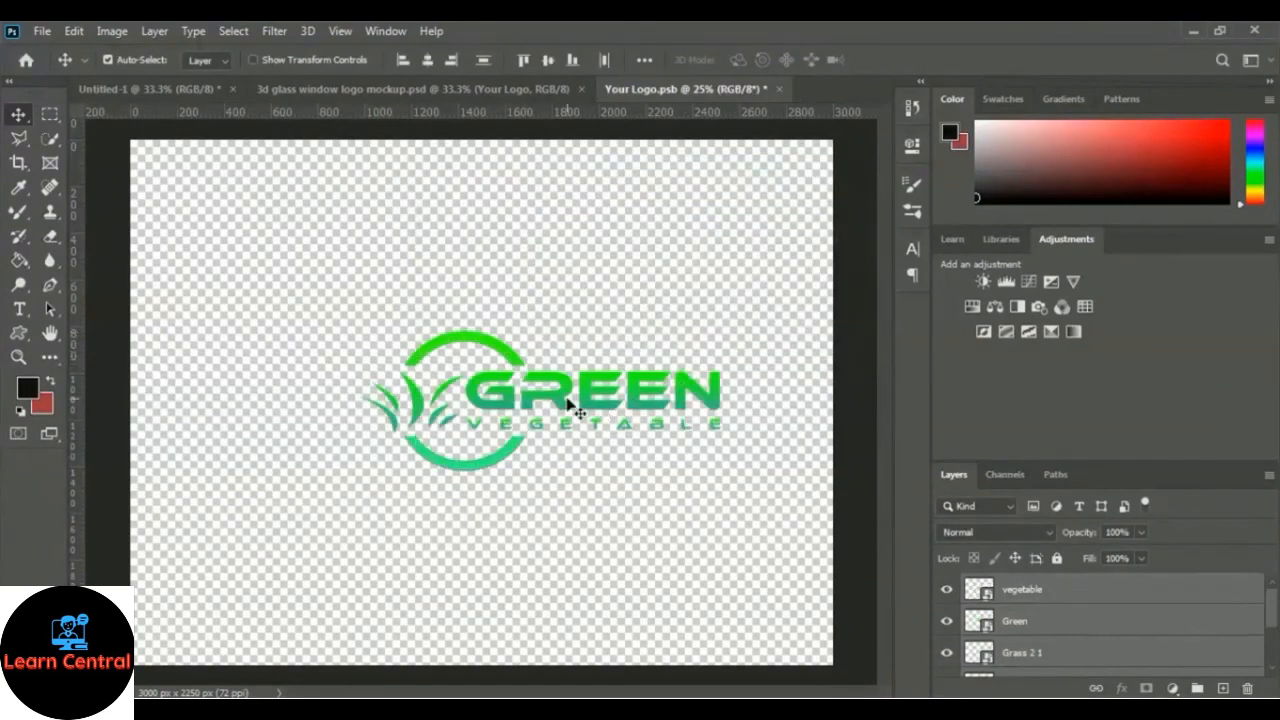
Scale the copied logo to about 184% width and 186% height and position it across the Your Logo.psb canvas
{"action": "left_click_drag", "start_coordinate": [557, 398], "coordinate": [555, 395]}
{"action": "left_click_drag", "start_coordinate": [530, 383], "coordinate": [389, 307]}
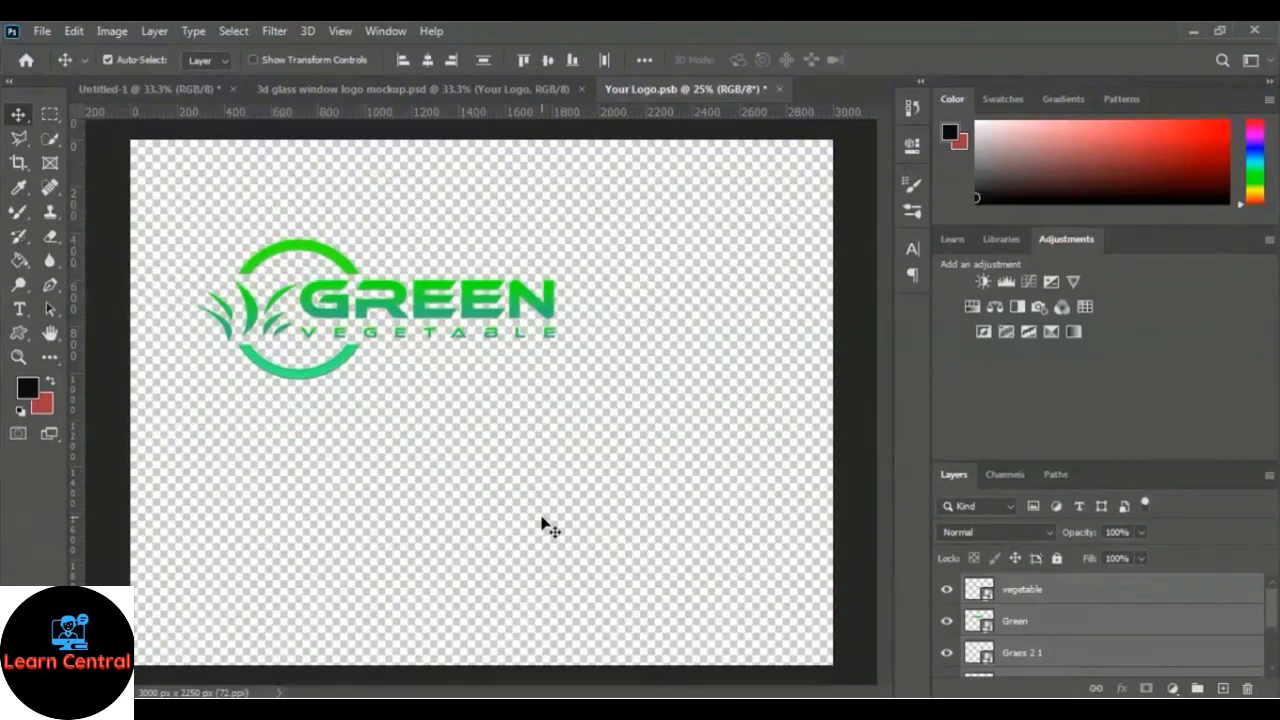
{"action": "key", "text": "ctrl+t"}
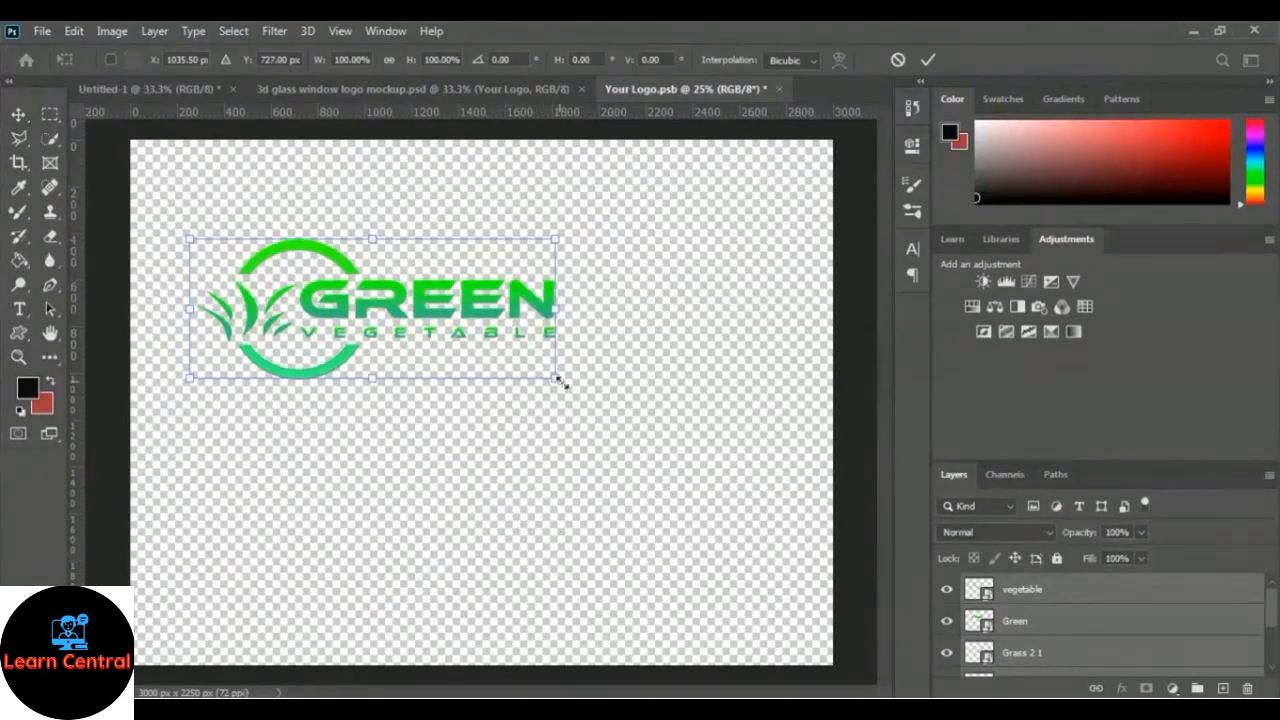
{"action": "left_click_drag", "start_coordinate": [555, 377], "coordinate": [774, 498]}
{"action": "left_click_drag", "start_coordinate": [193, 360], "coordinate": [130, 369]}
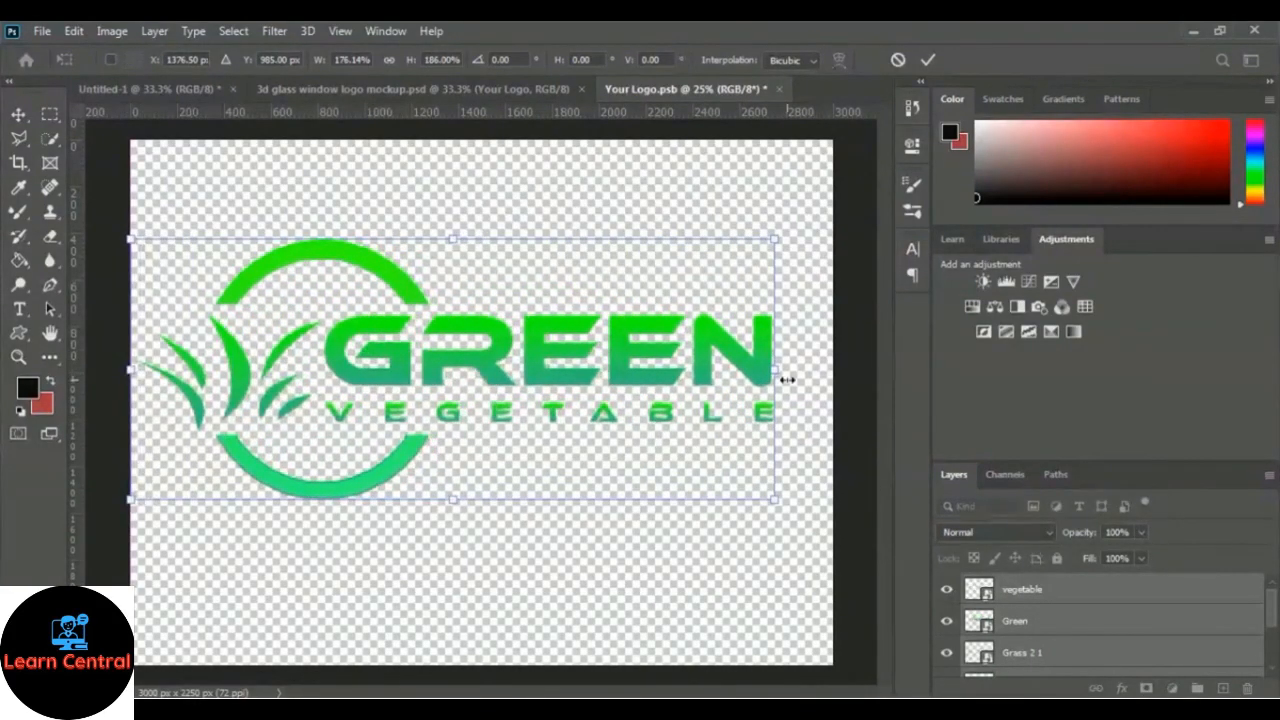
{"action": "left_click_drag", "start_coordinate": [777, 369], "coordinate": [808, 368]}
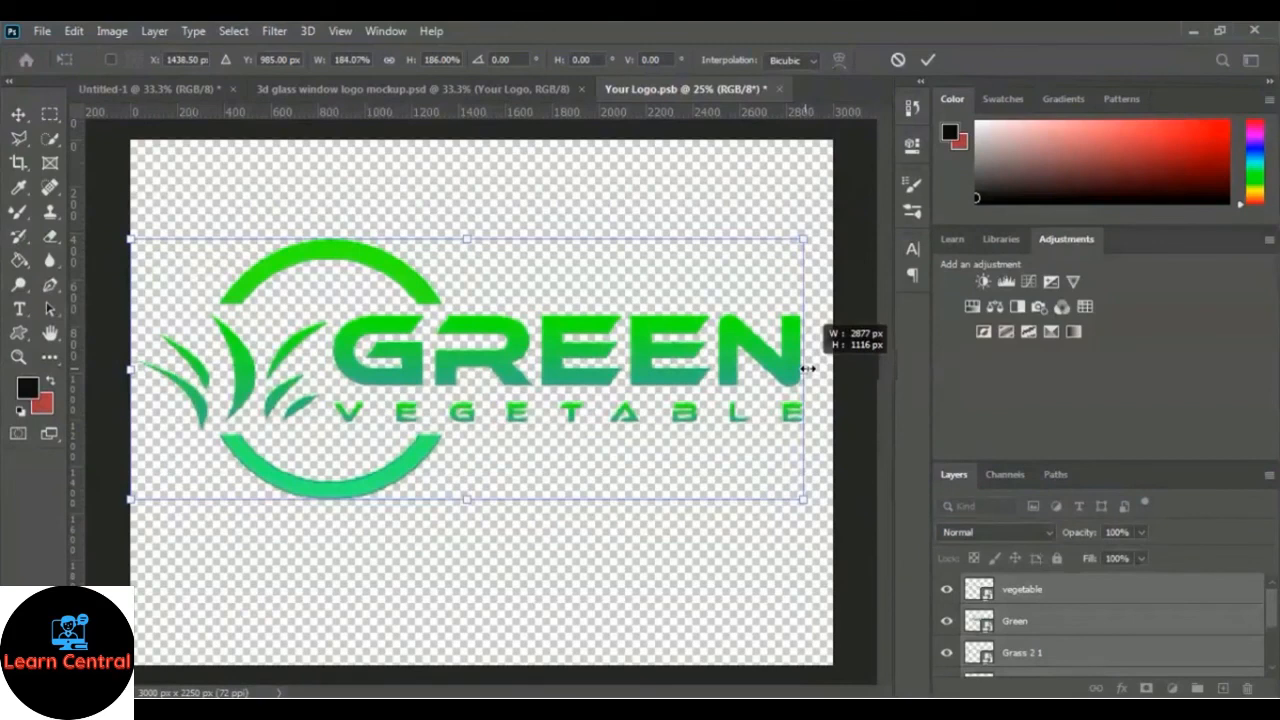
{"action": "left_click_drag", "start_coordinate": [506, 362], "coordinate": [507, 366]}
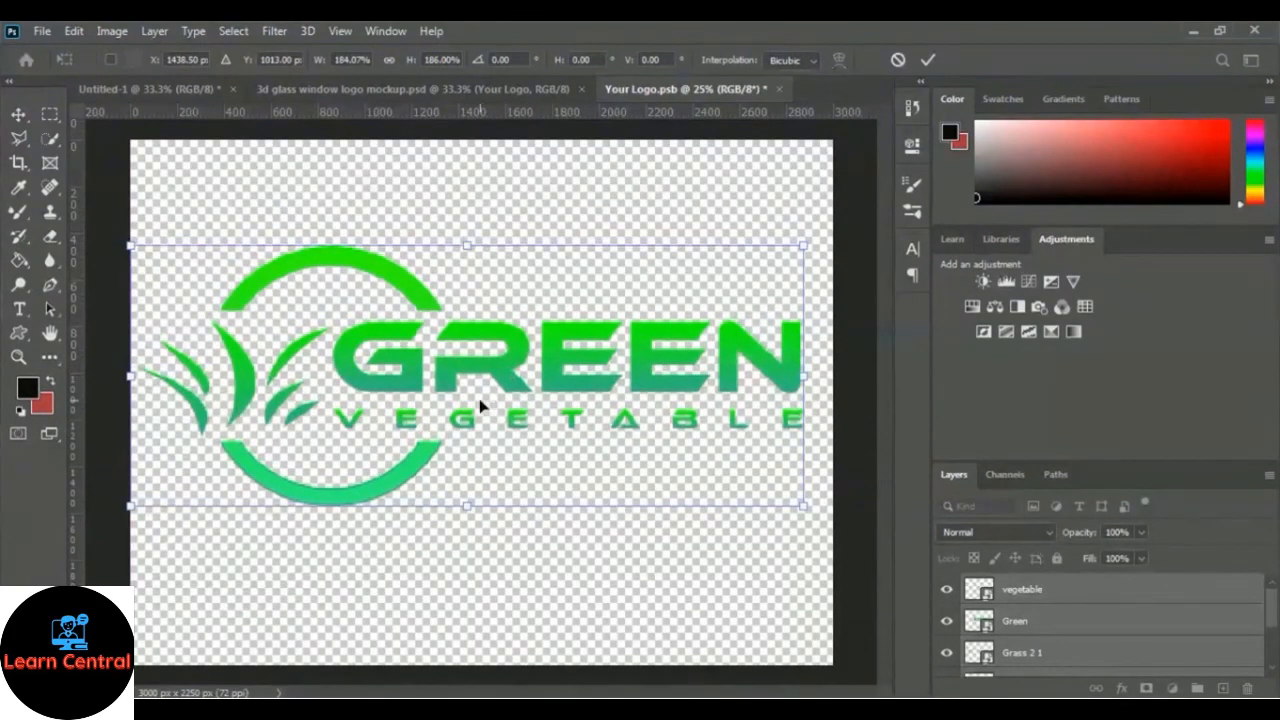
{"action": "left_click", "coordinate": [927, 62]}
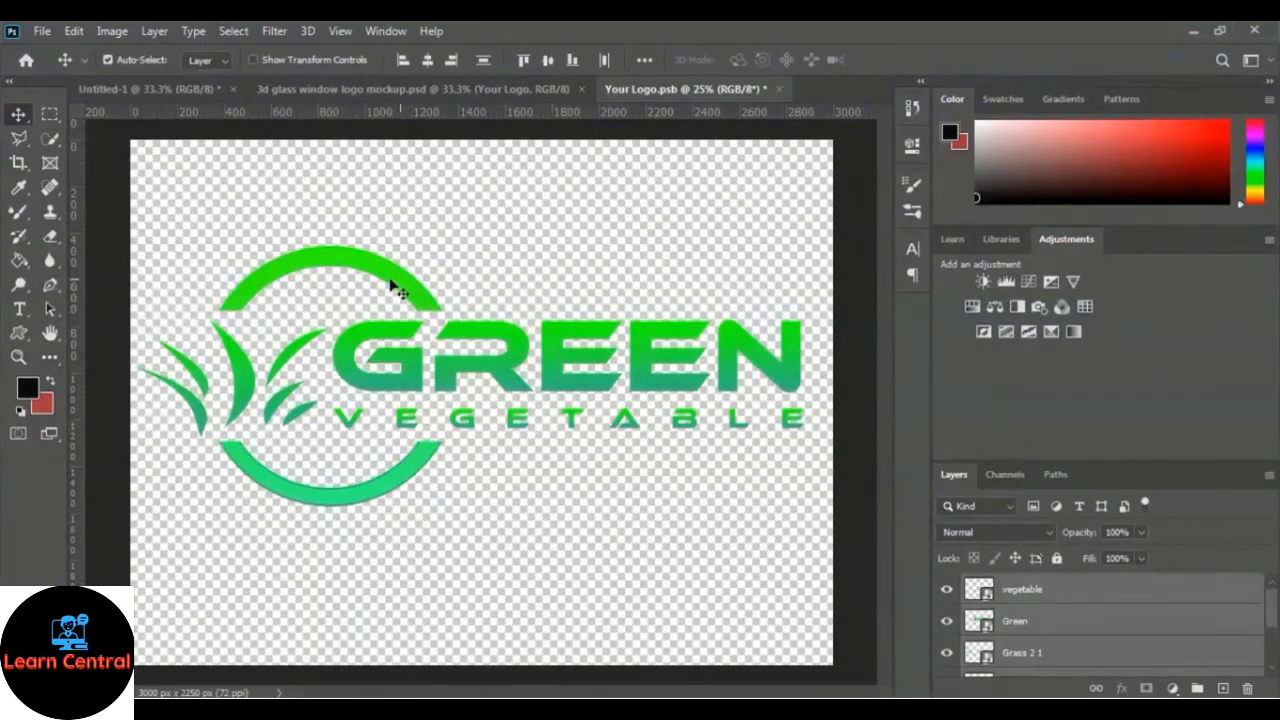
Save the Your Logo.psb contents and return to the 3d glass window logo mockup document
{"action": "left_click", "coordinate": [42, 31]}
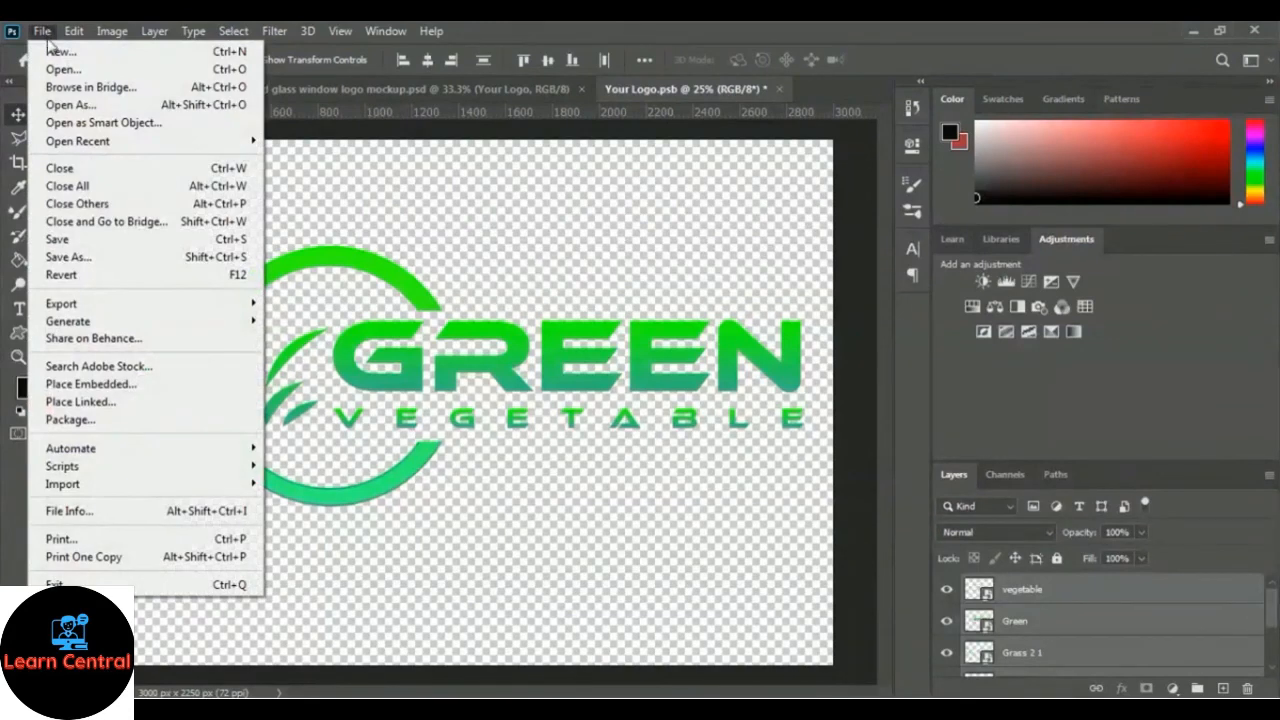
{"action": "left_click", "coordinate": [163, 244]}
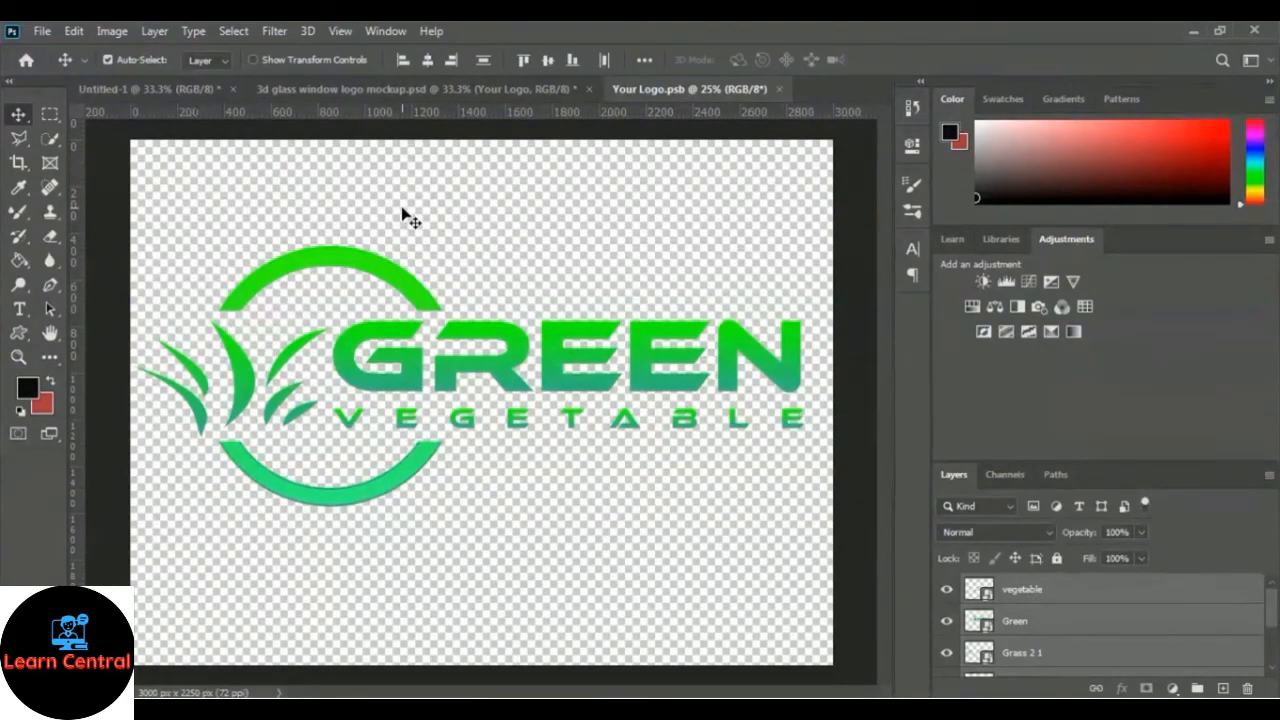
{"action": "left_click", "coordinate": [395, 94]}
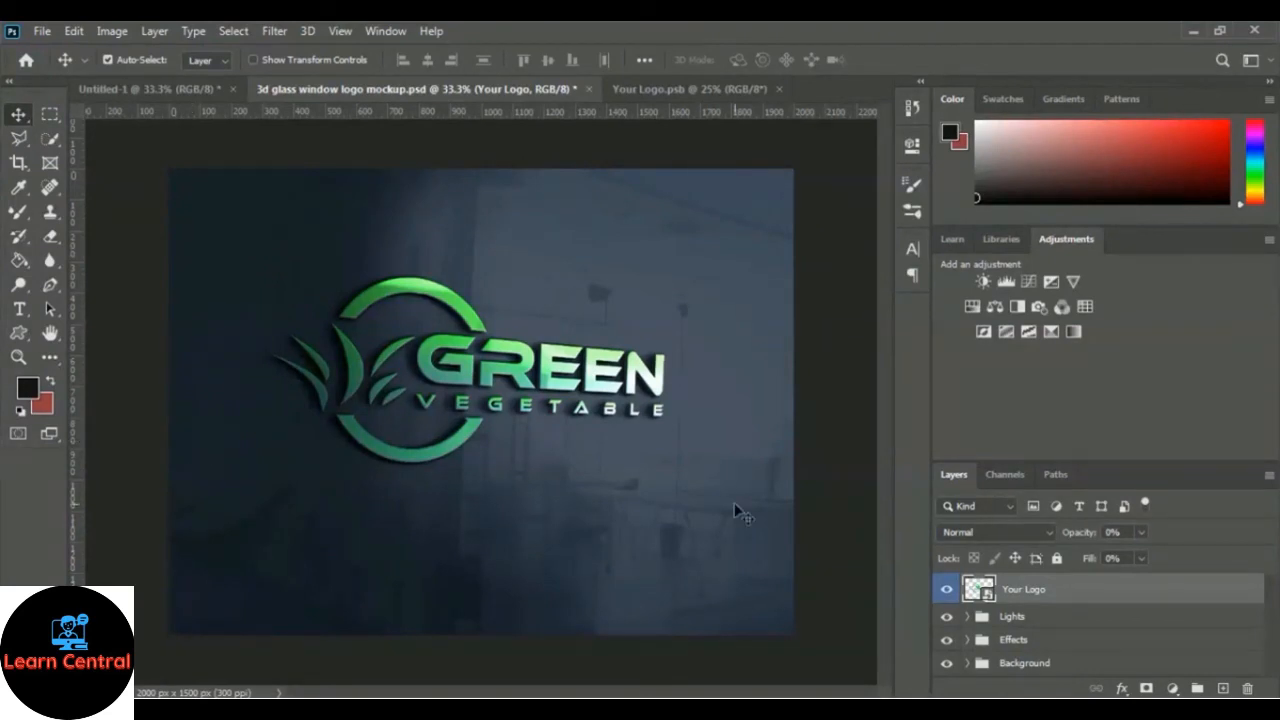
Examine the logo on the mockup at 50% zoom, comparing it with the Effects group's effect layer hidden and shown
{"action": "key", "text": "ctrl+plus"}
{"action": "key", "text": "ctrl+plus"}
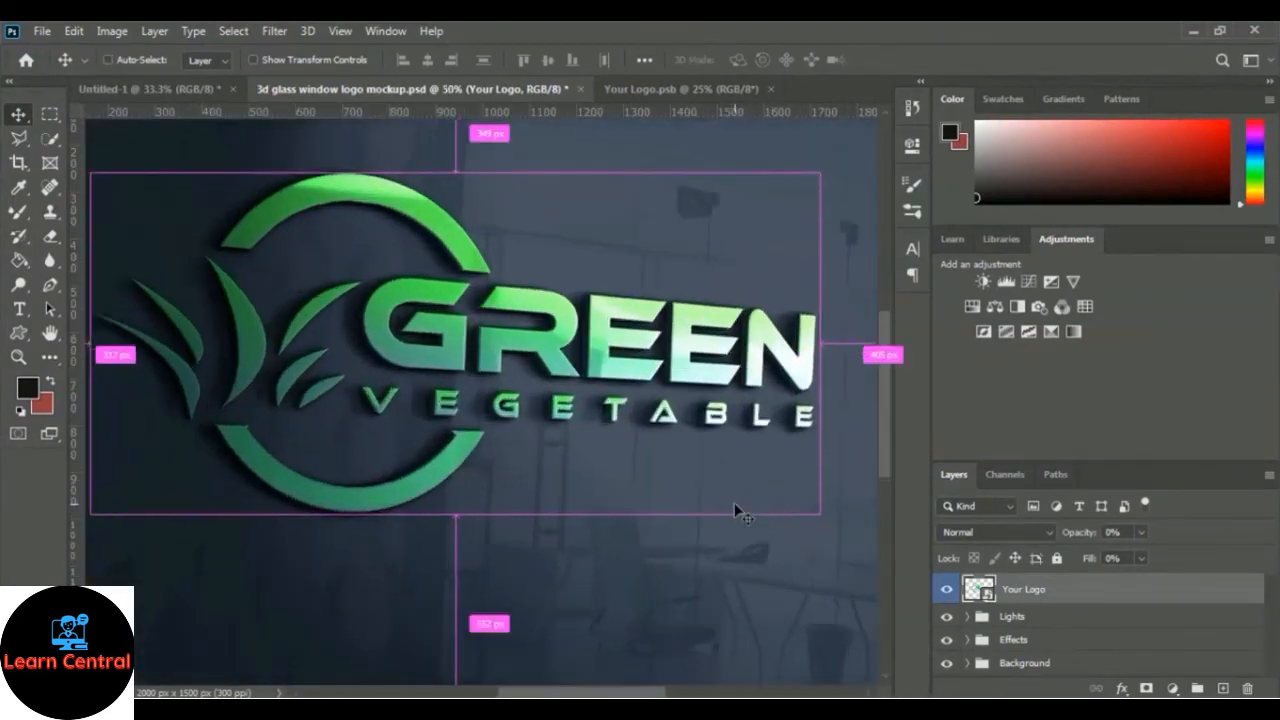
{"action": "key", "text": "ctrl+minus"}
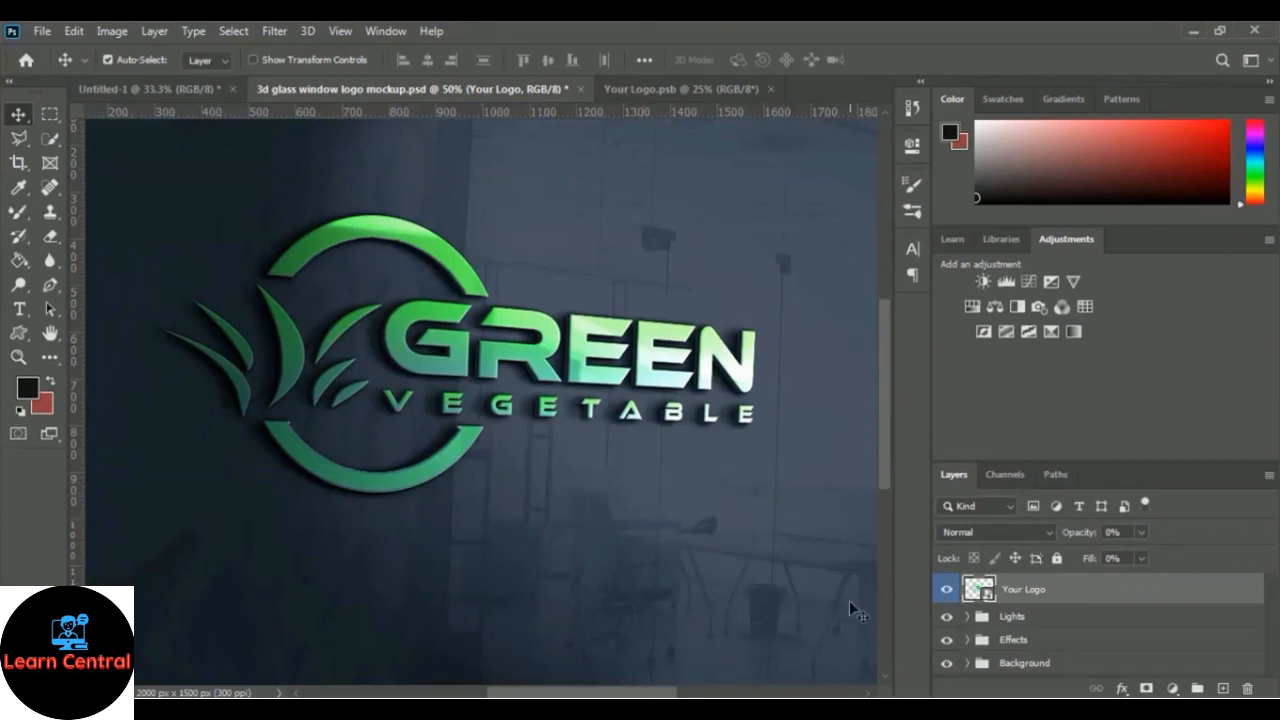
{"action": "left_click", "coordinate": [966, 640]}
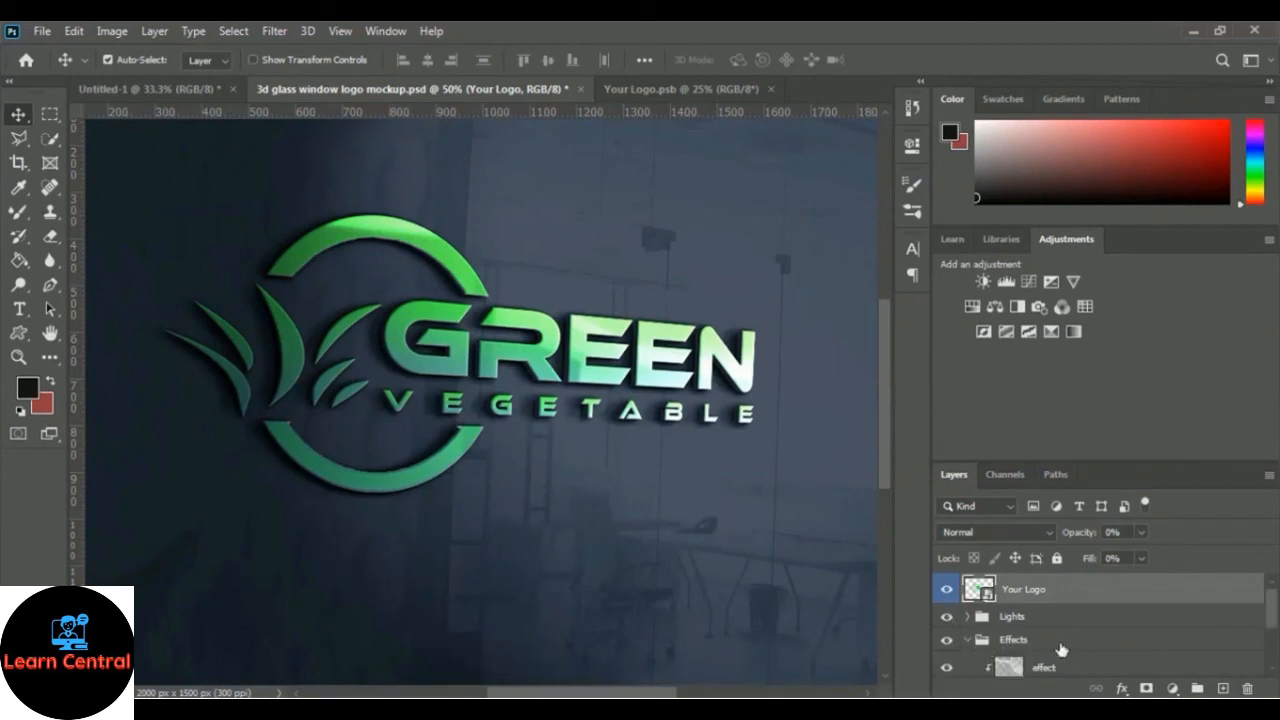
{"action": "scroll", "coordinate": [1060, 650], "scroll_direction": "down", "scroll_amount": 1}
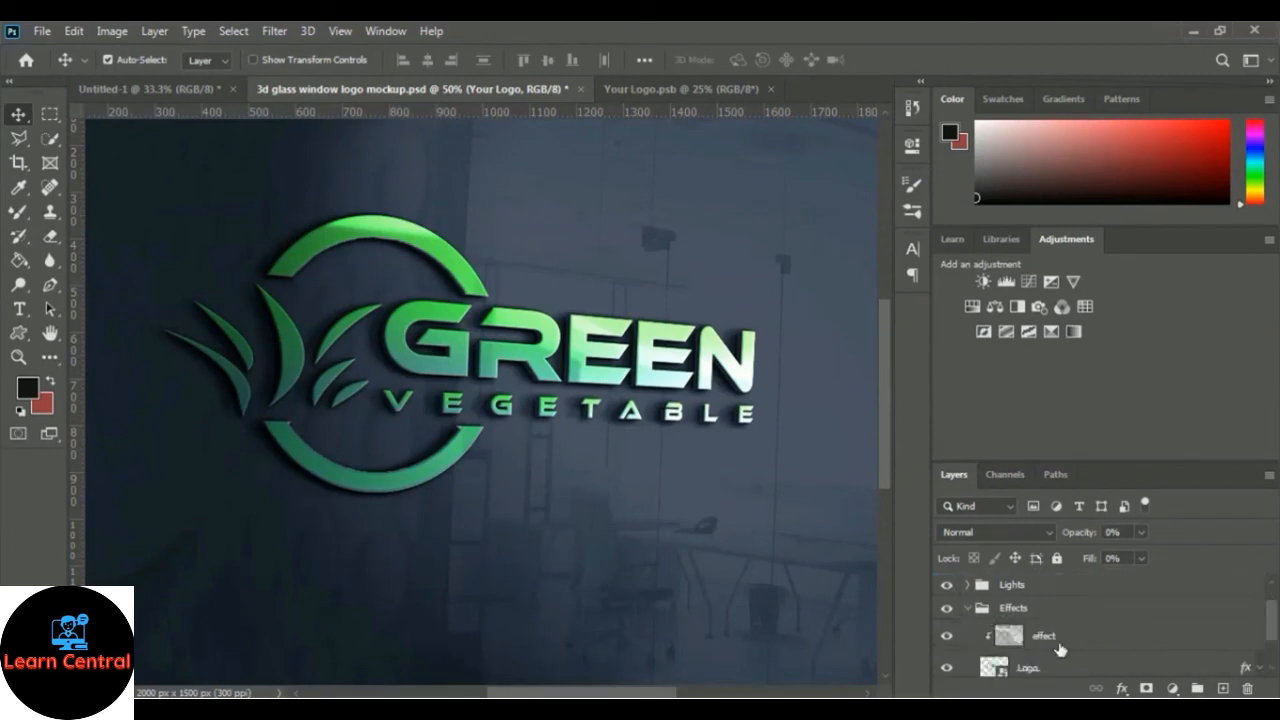
{"action": "left_click", "coordinate": [946, 638]}
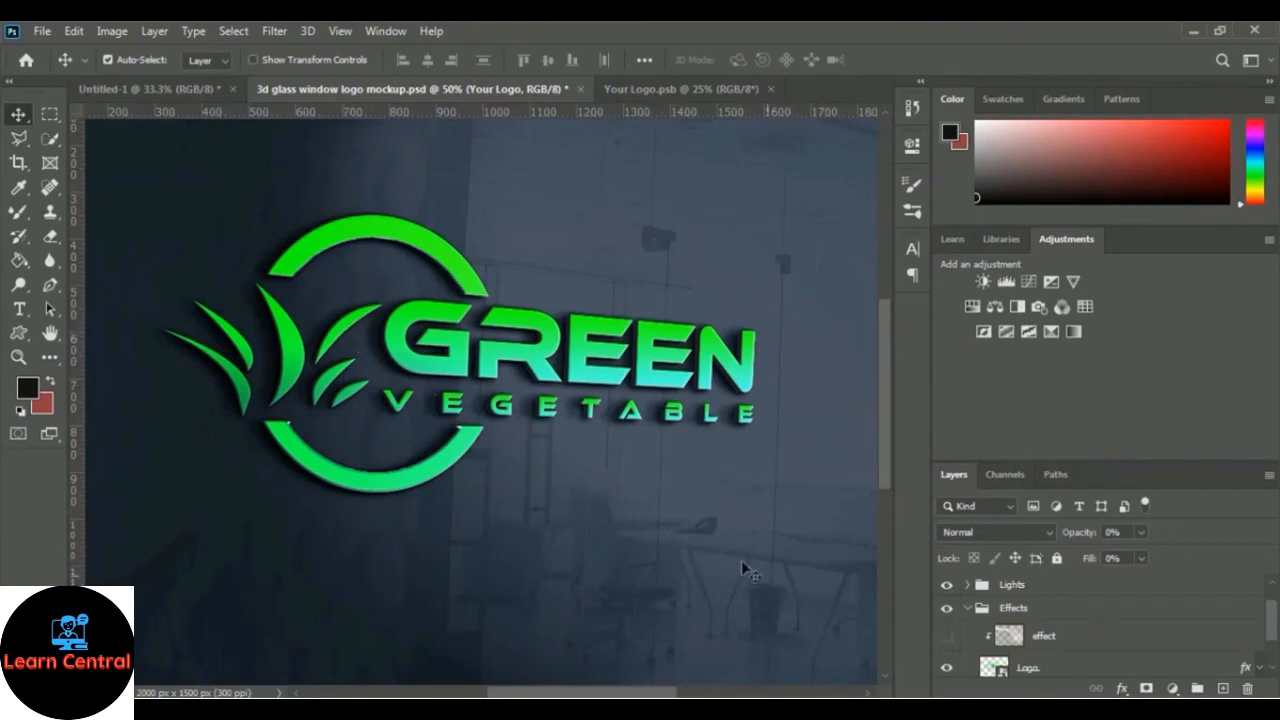
{"action": "left_click", "coordinate": [946, 638]}
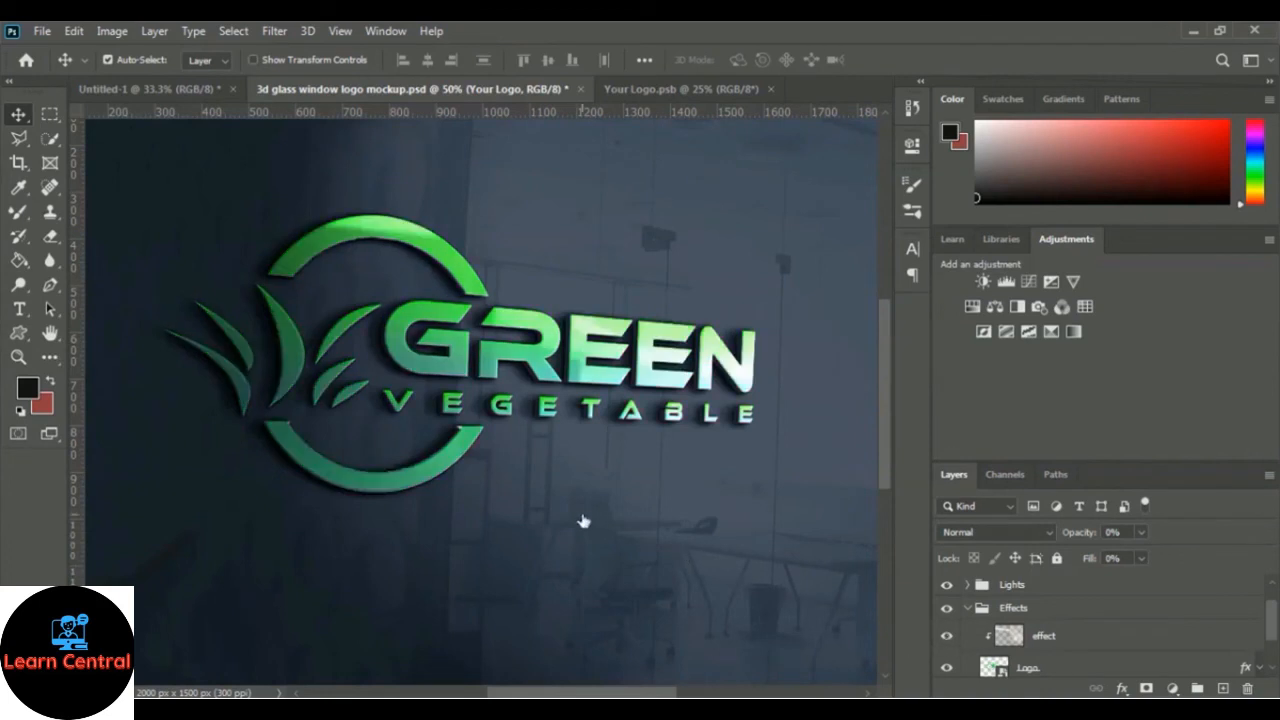